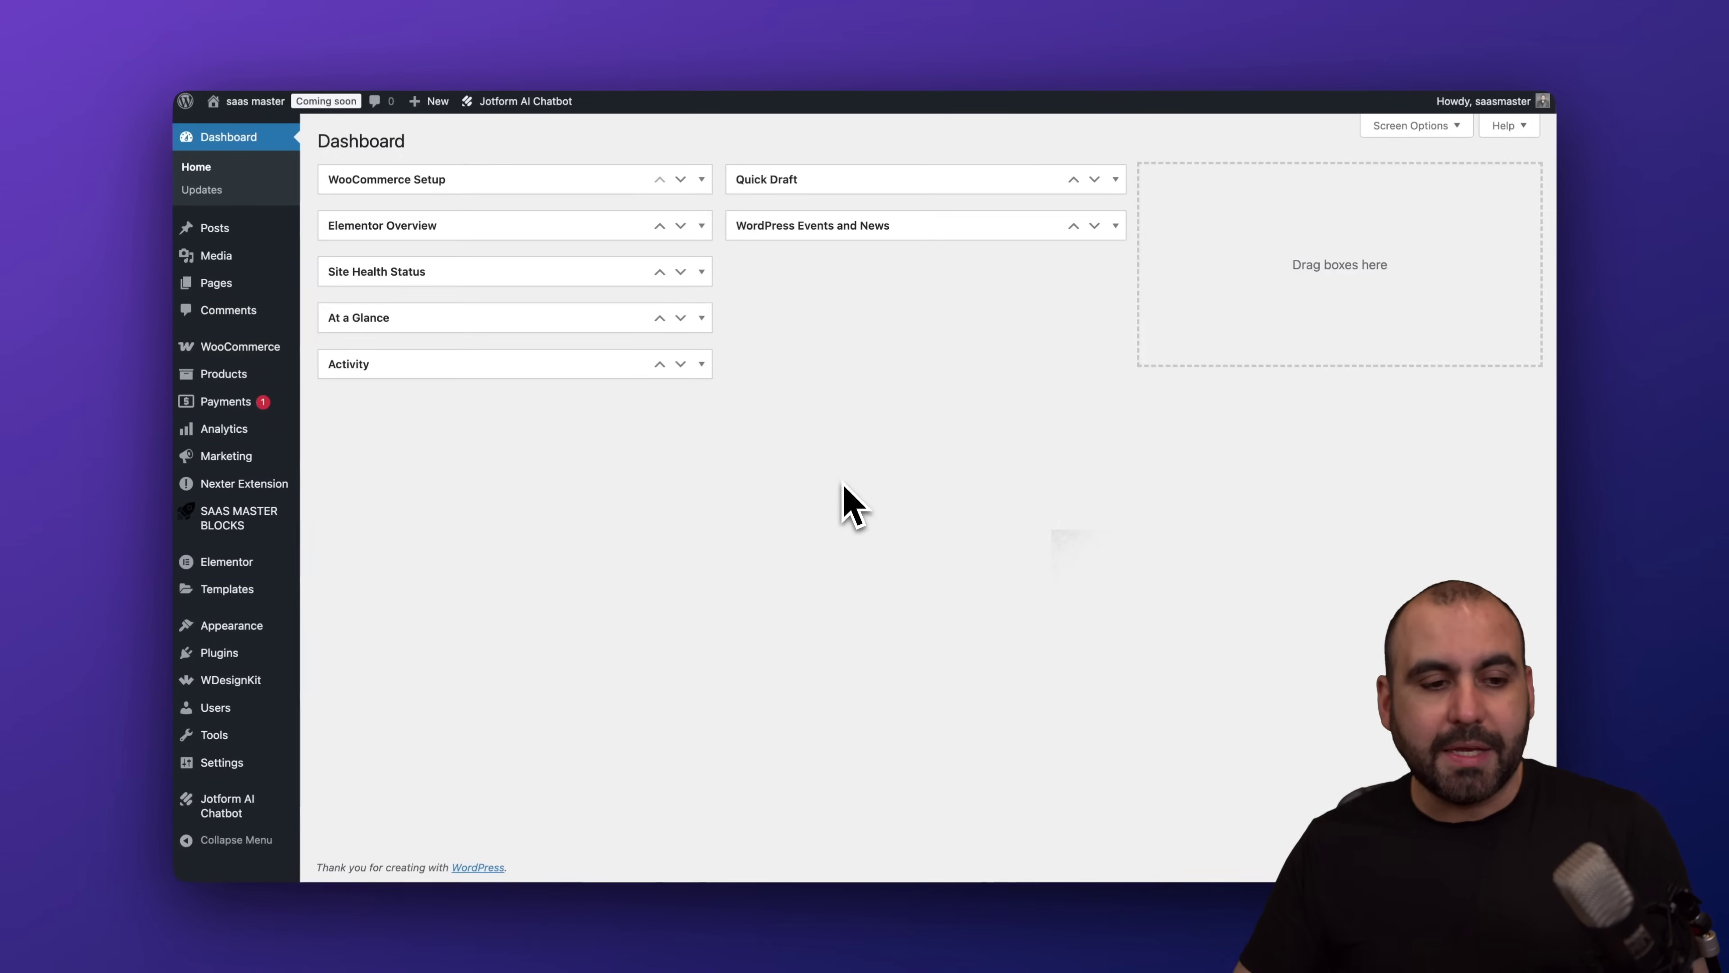
Step: Search Add Plugins for 'jotform ai chatbot' and confirm AI Chatbot for WordPress – Jotform shows Active
mouse_move(235, 656)
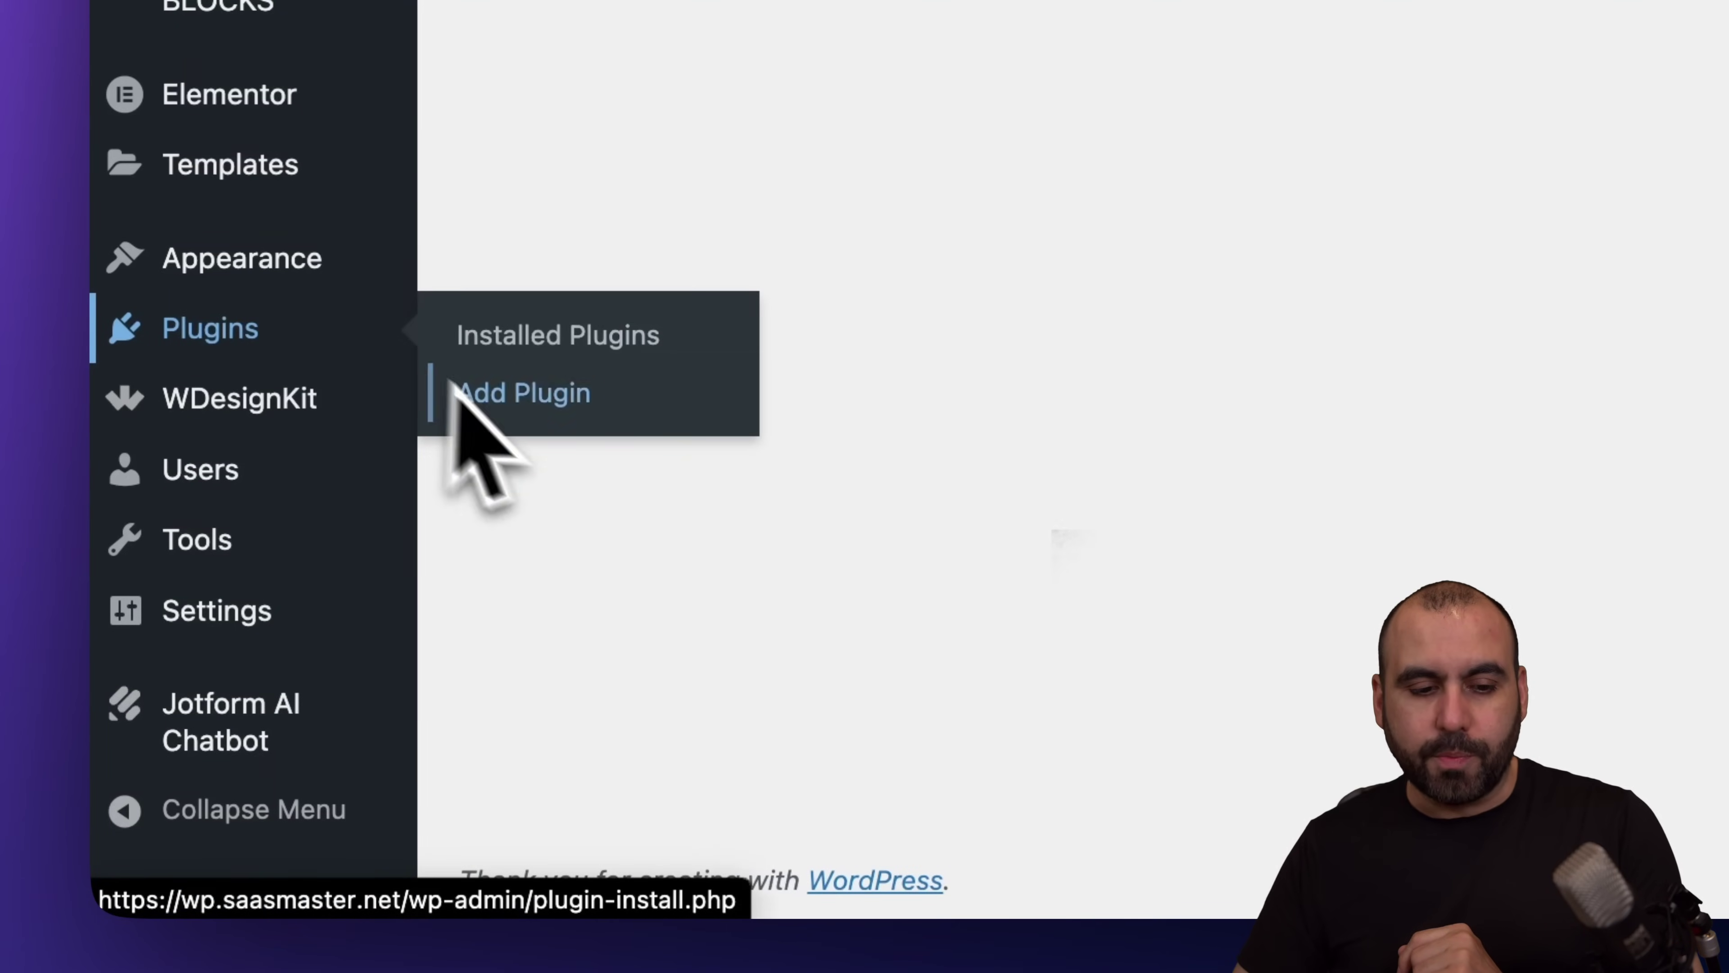
left_click(538, 409)
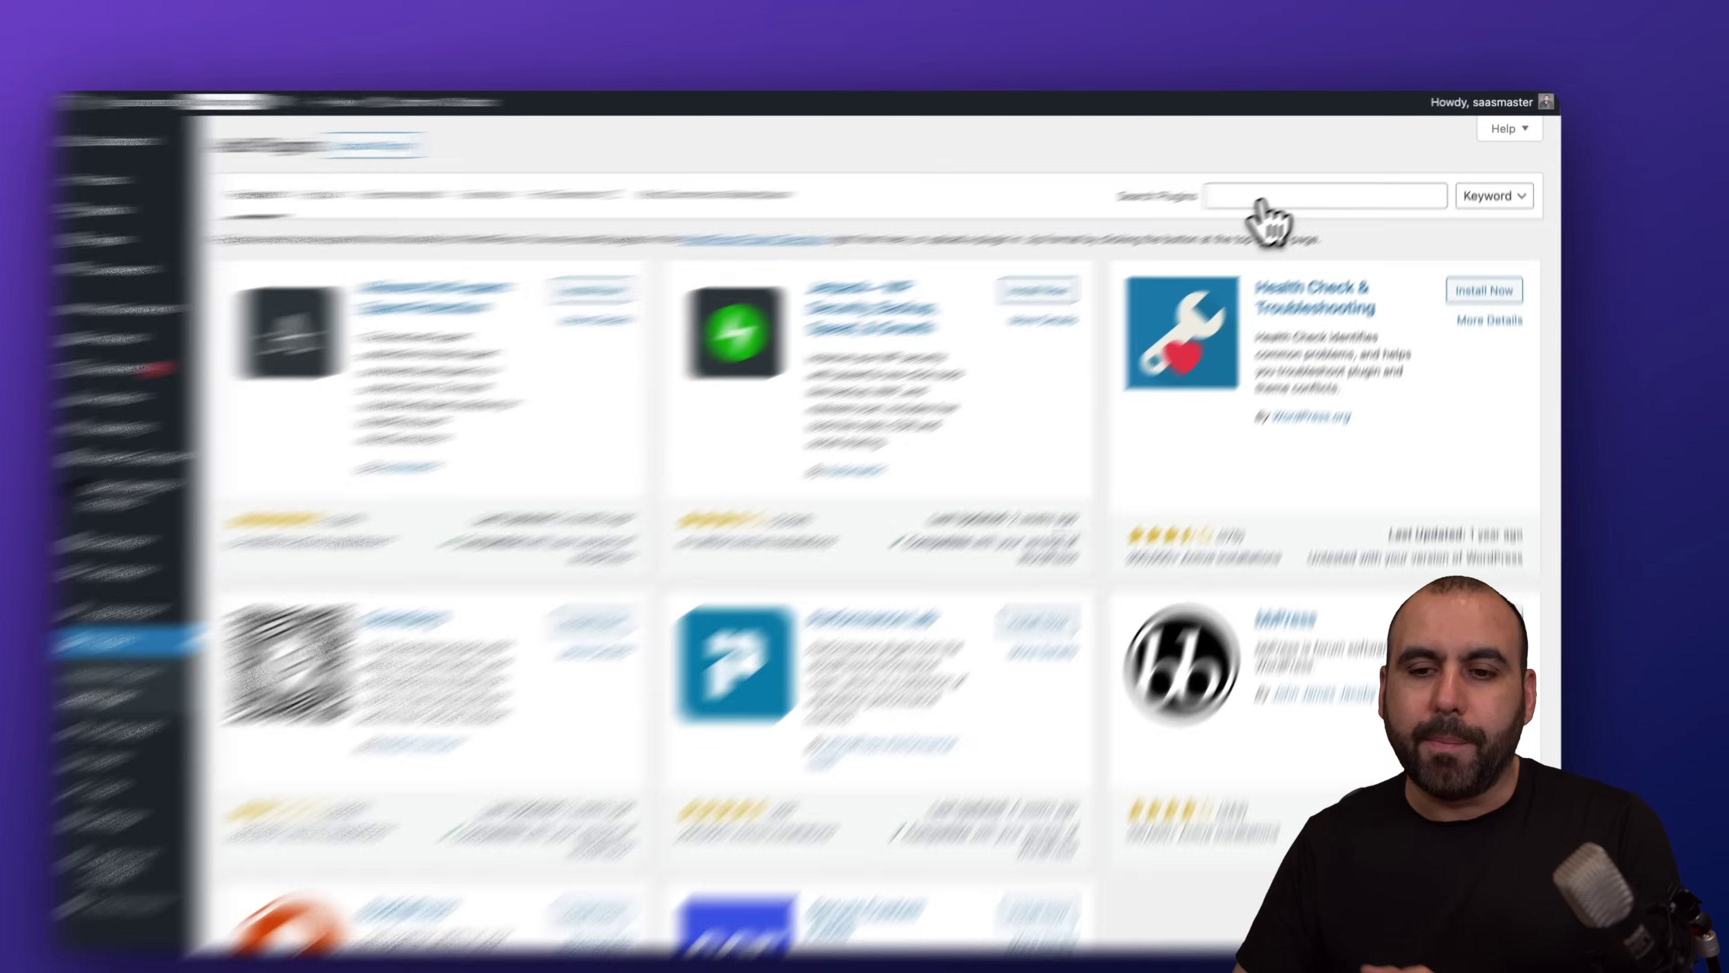
left_click(1265, 198)
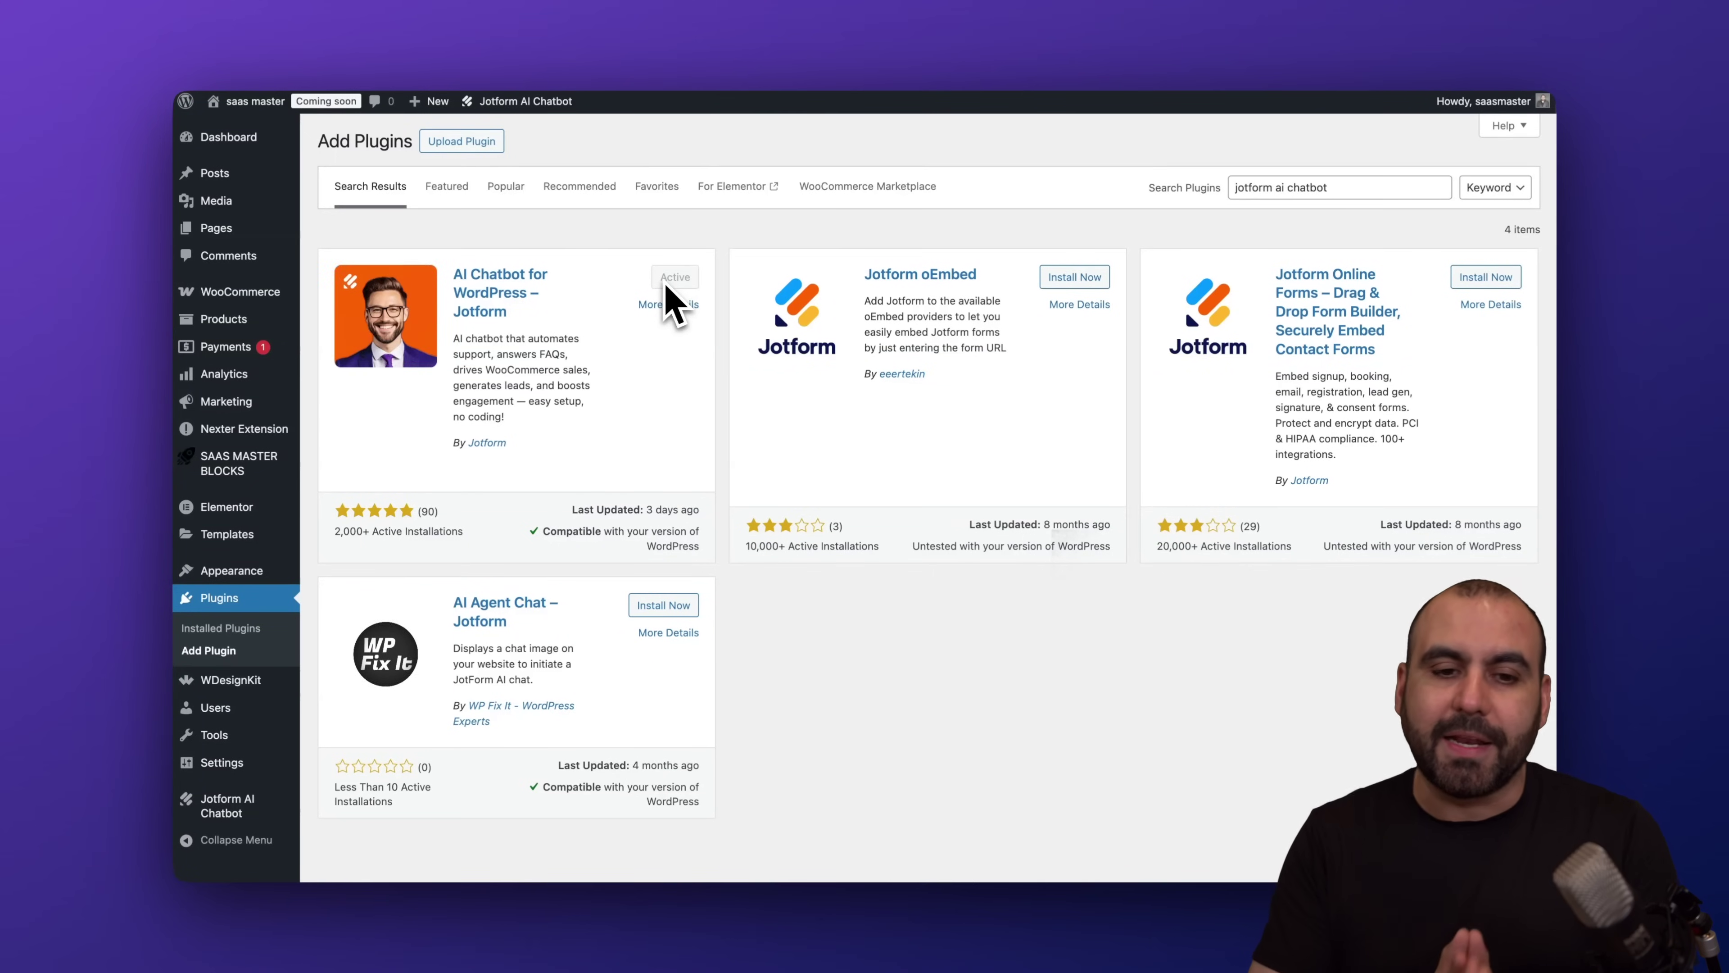
scroll(279, 648, "down", 1)
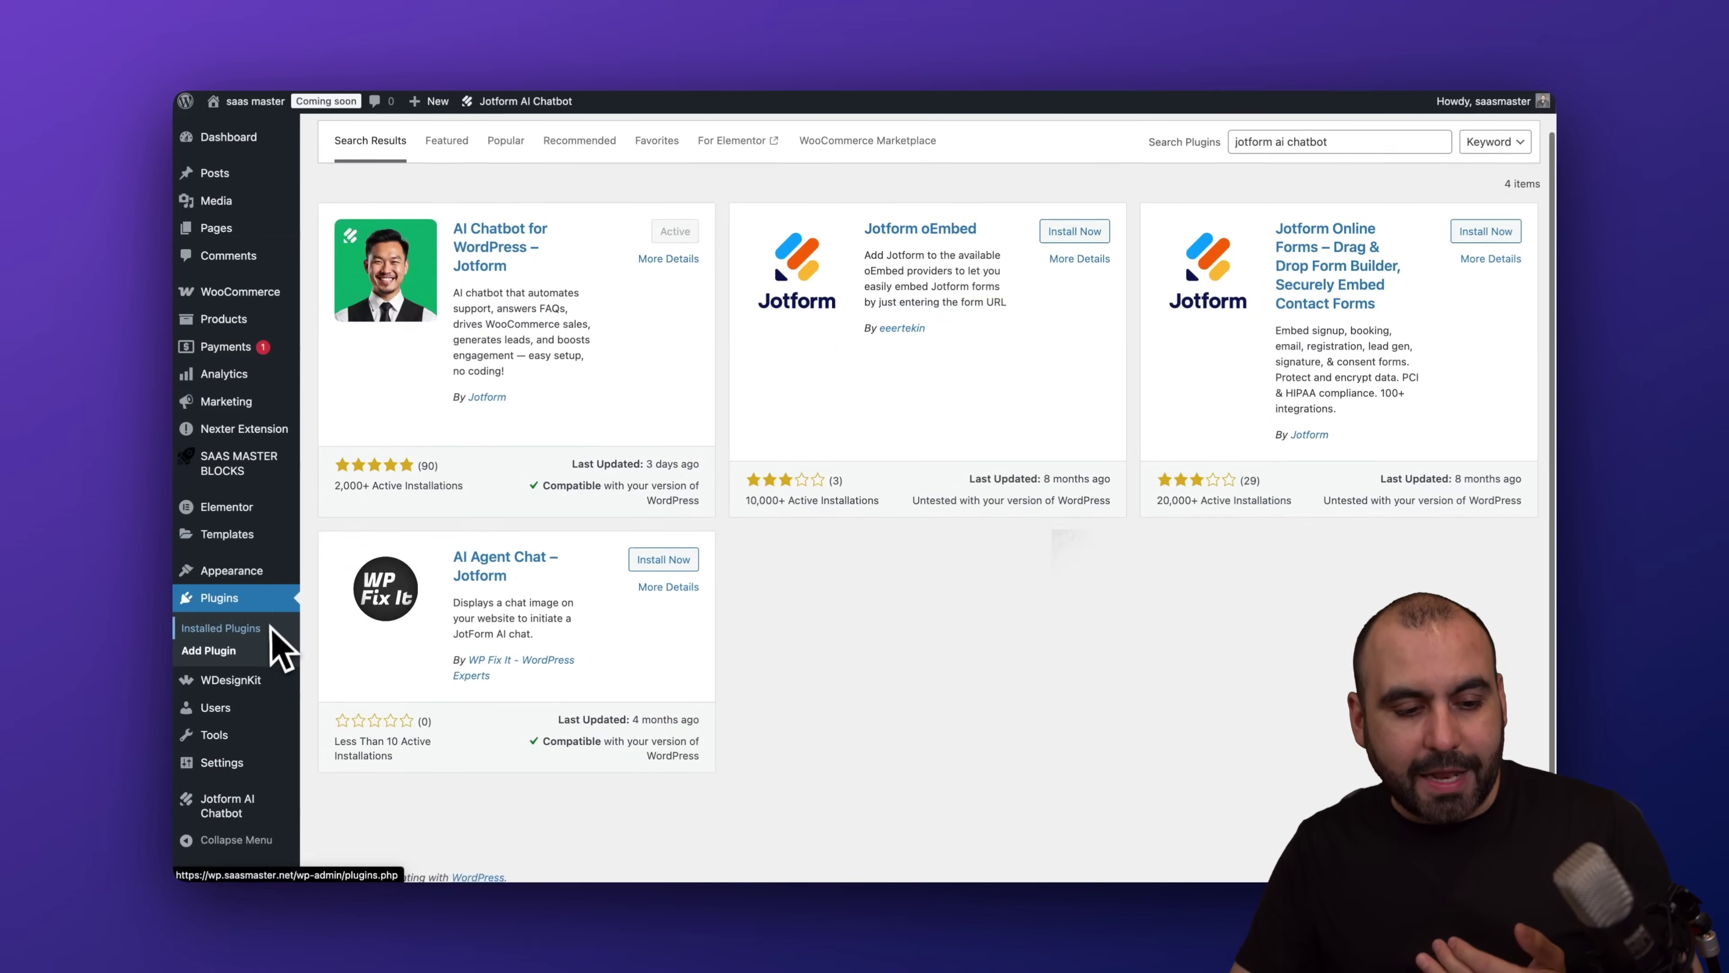
mouse_move(221, 811)
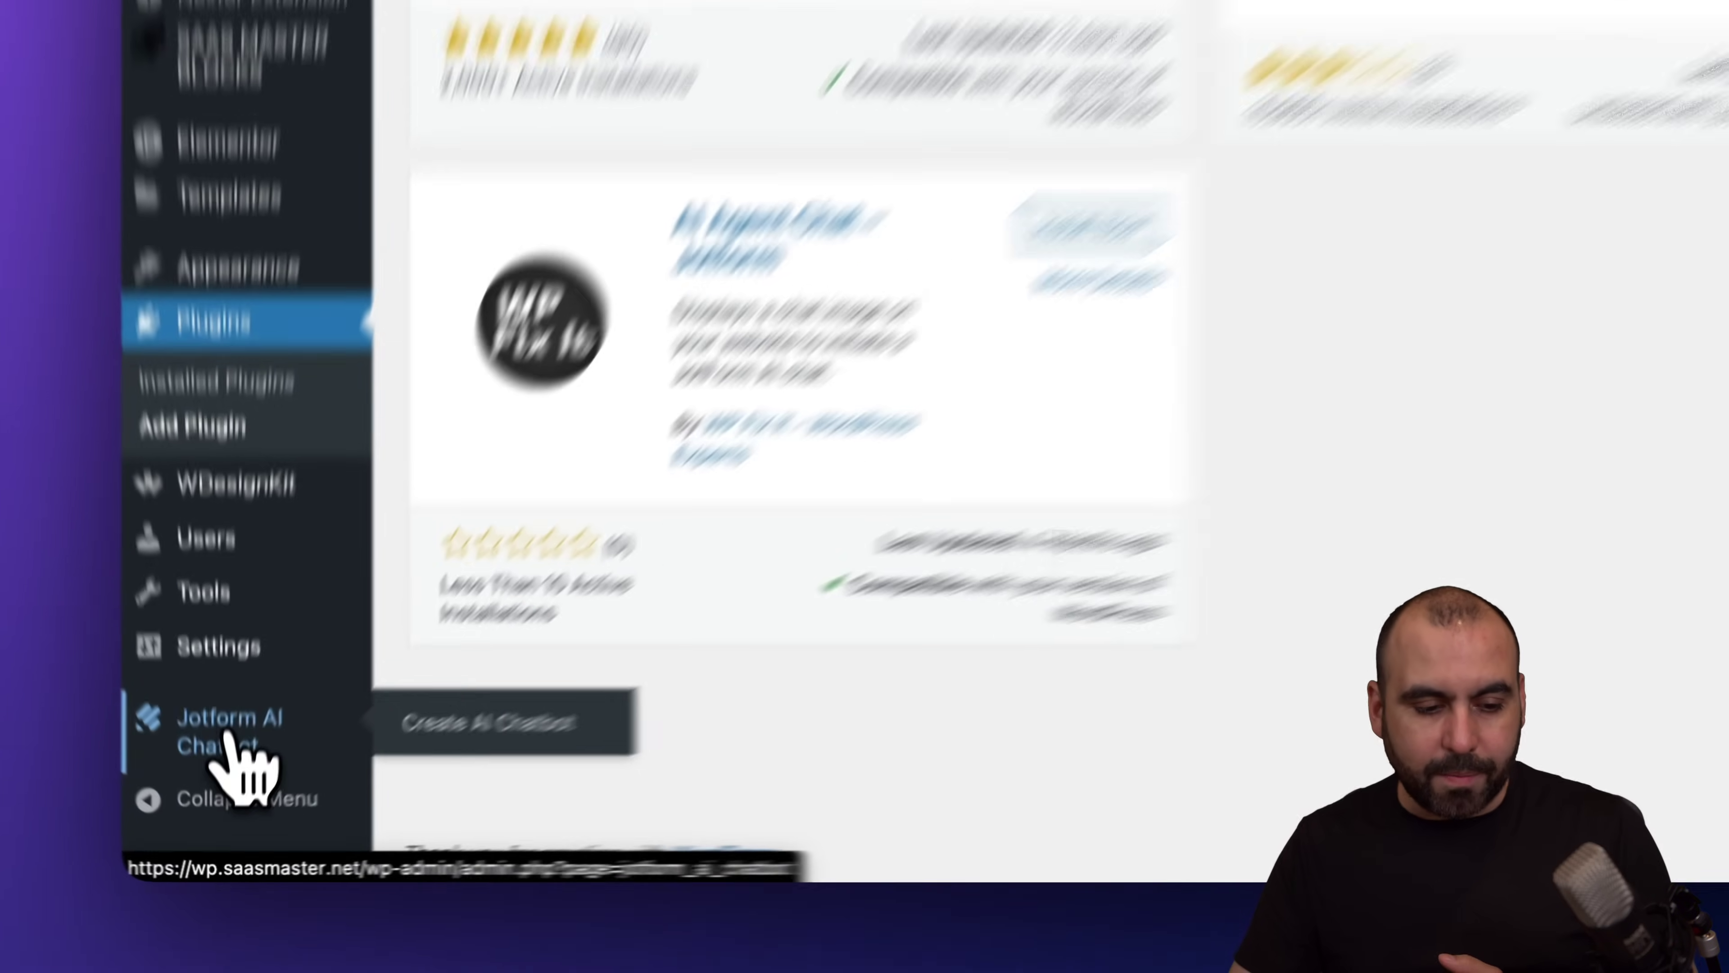
Step: Dismiss the What's new notice and authorize Jotform AI Chatbot to access the Jotform account
left_click(228, 732)
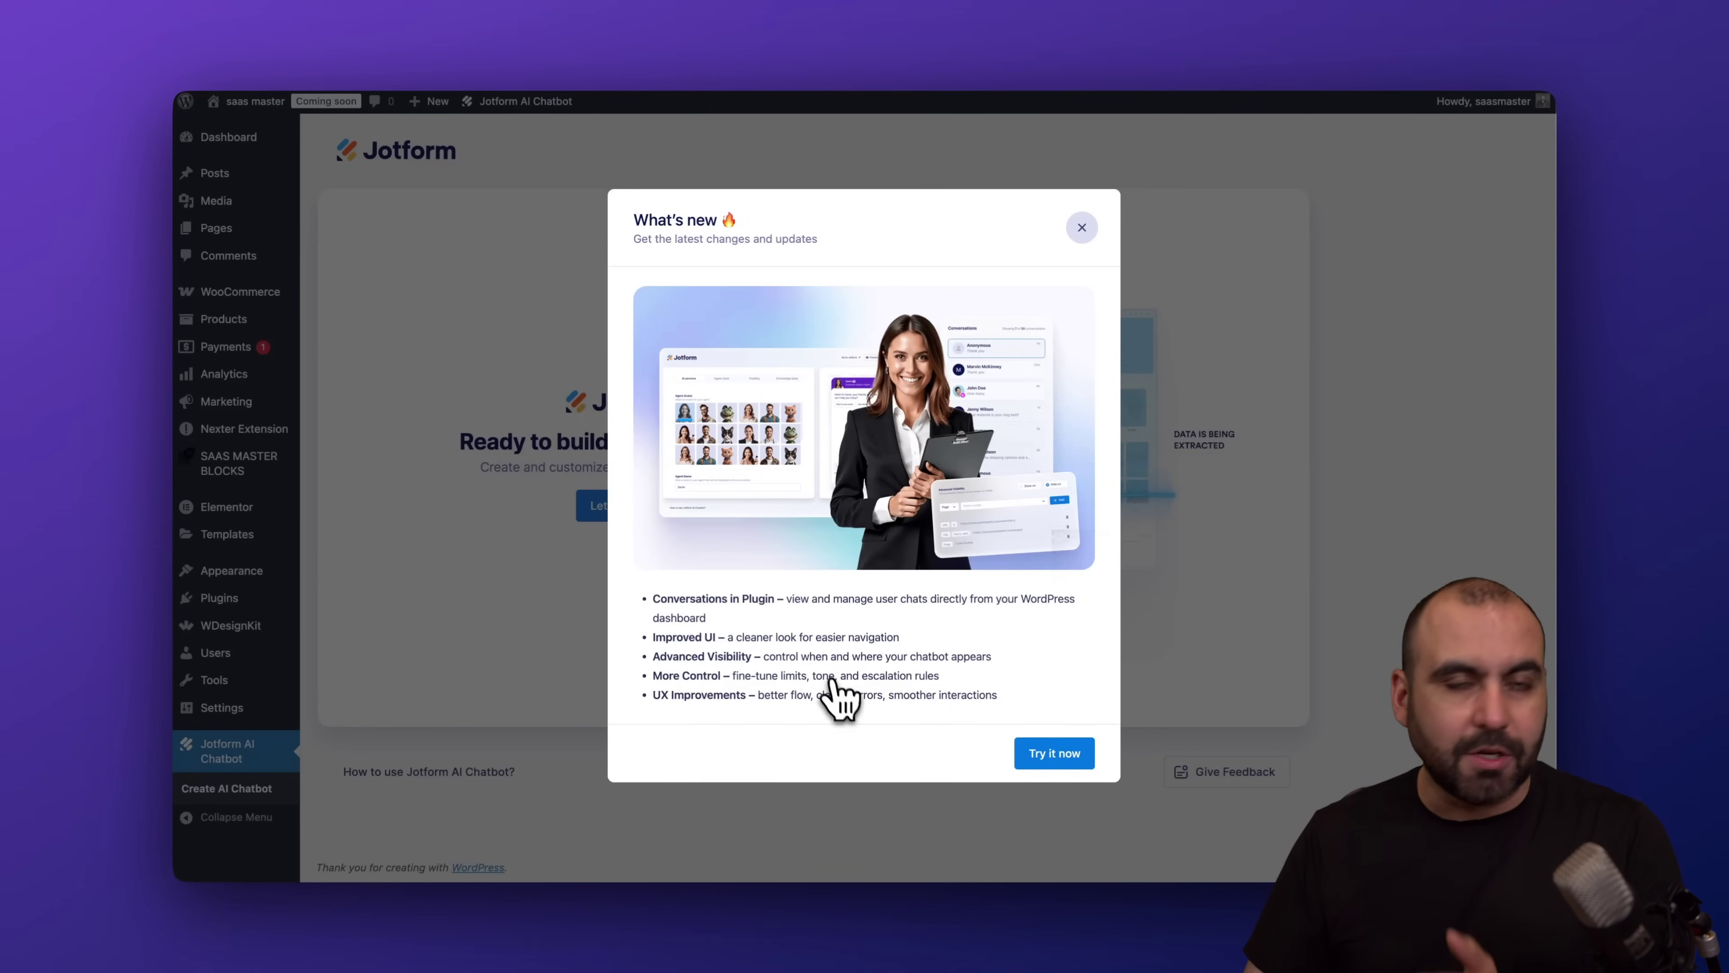
left_click(1053, 755)
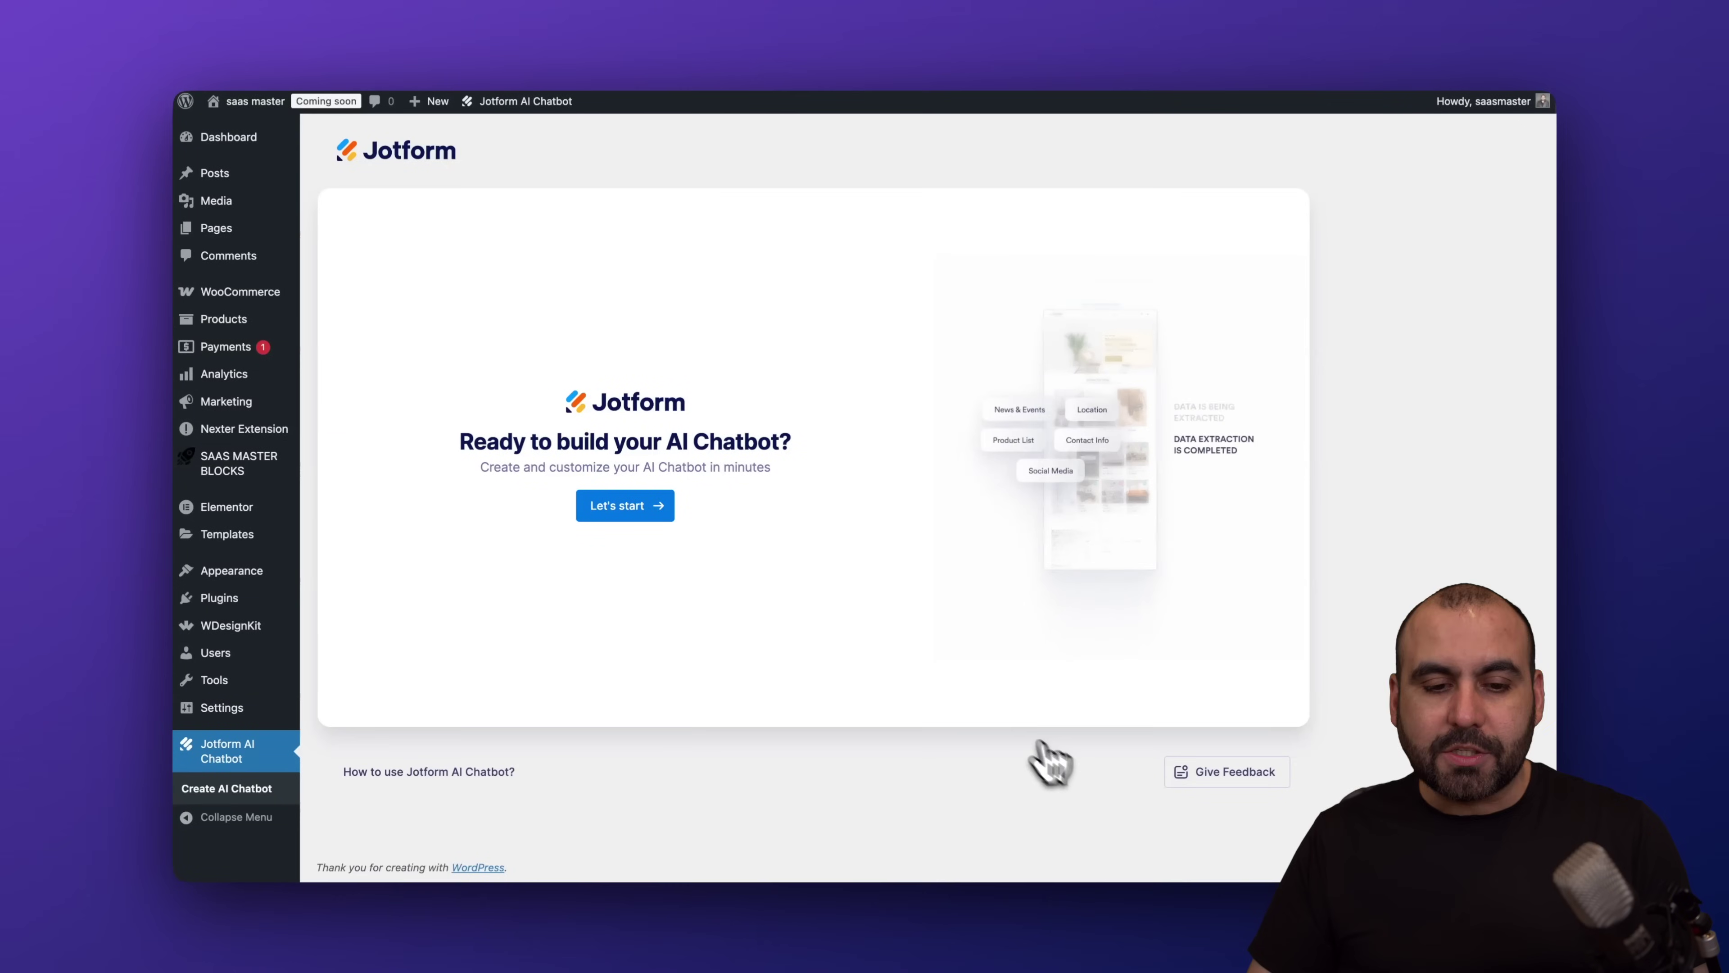
left_click(641, 509)
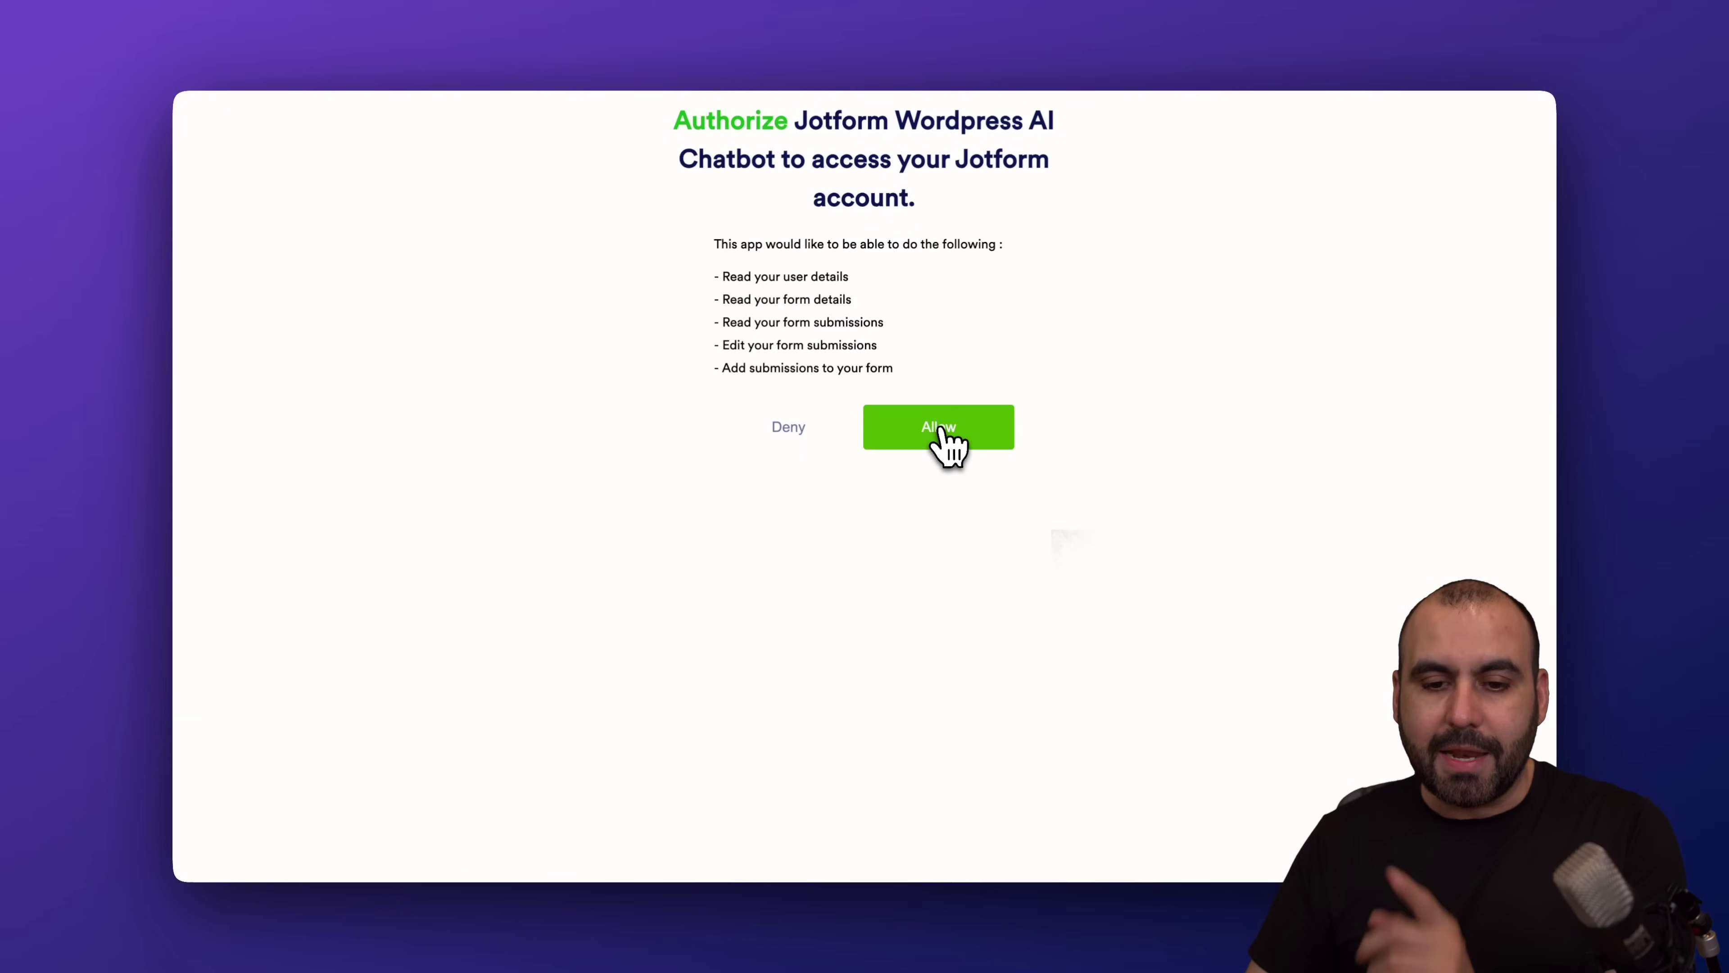
left_click(946, 443)
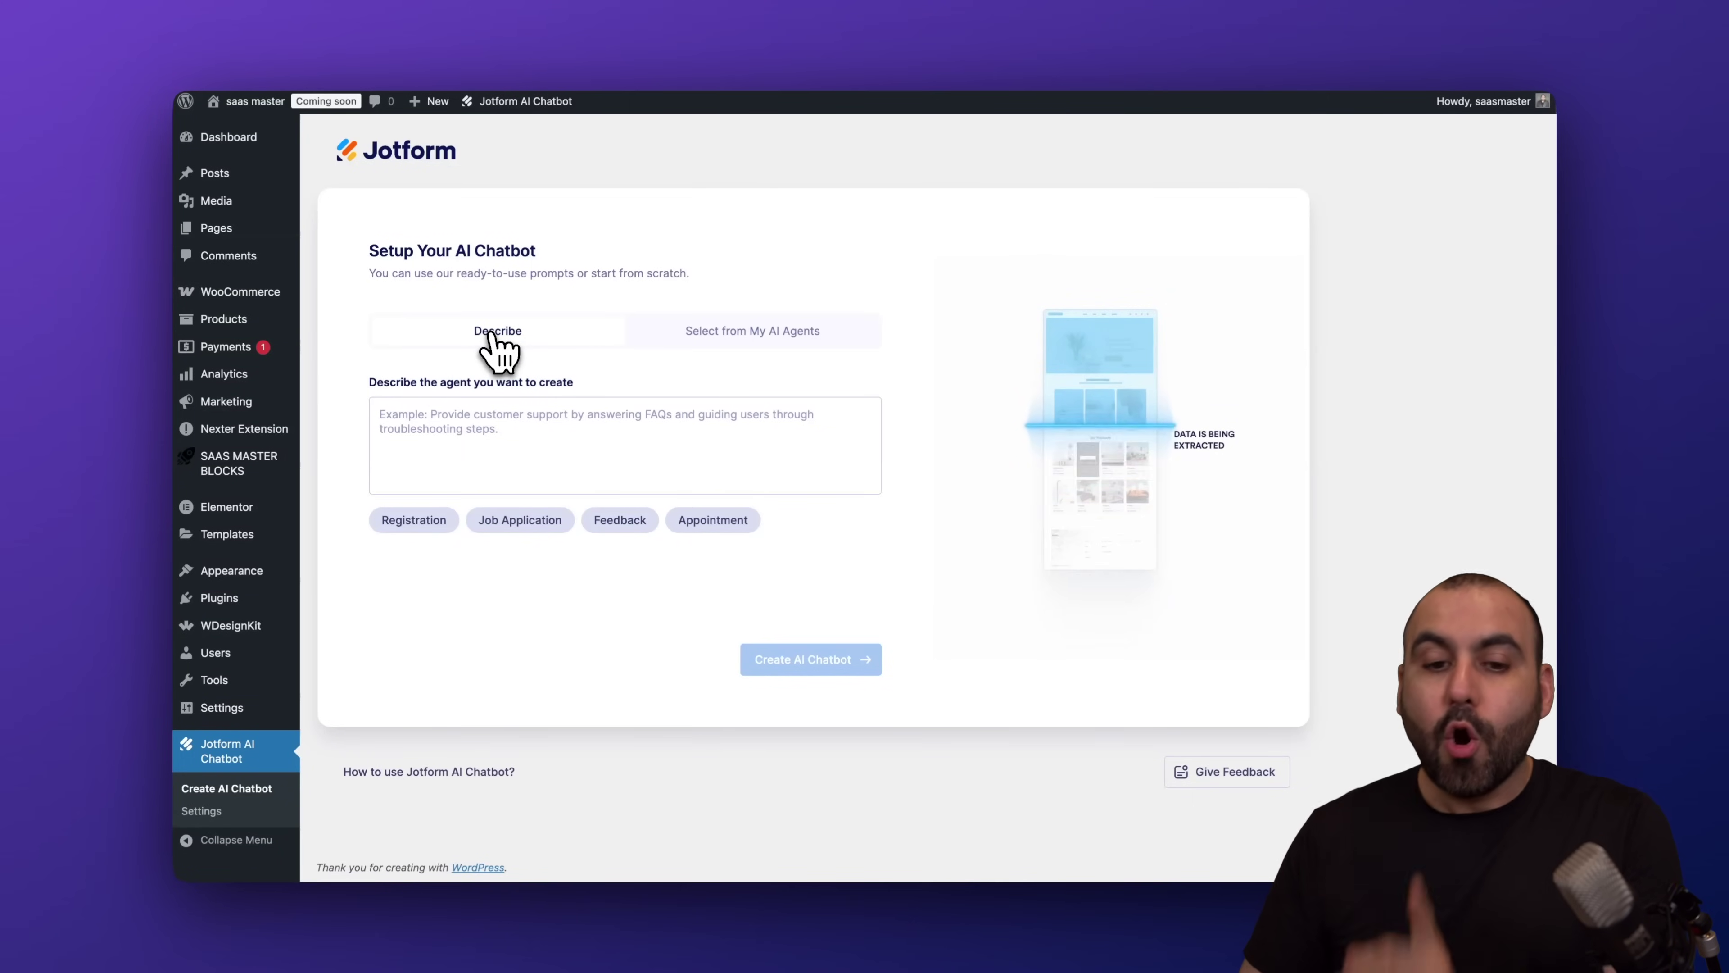
Step: Glance at My AI Agents, then create a chatbot from the Feedback description prompt
left_click(725, 338)
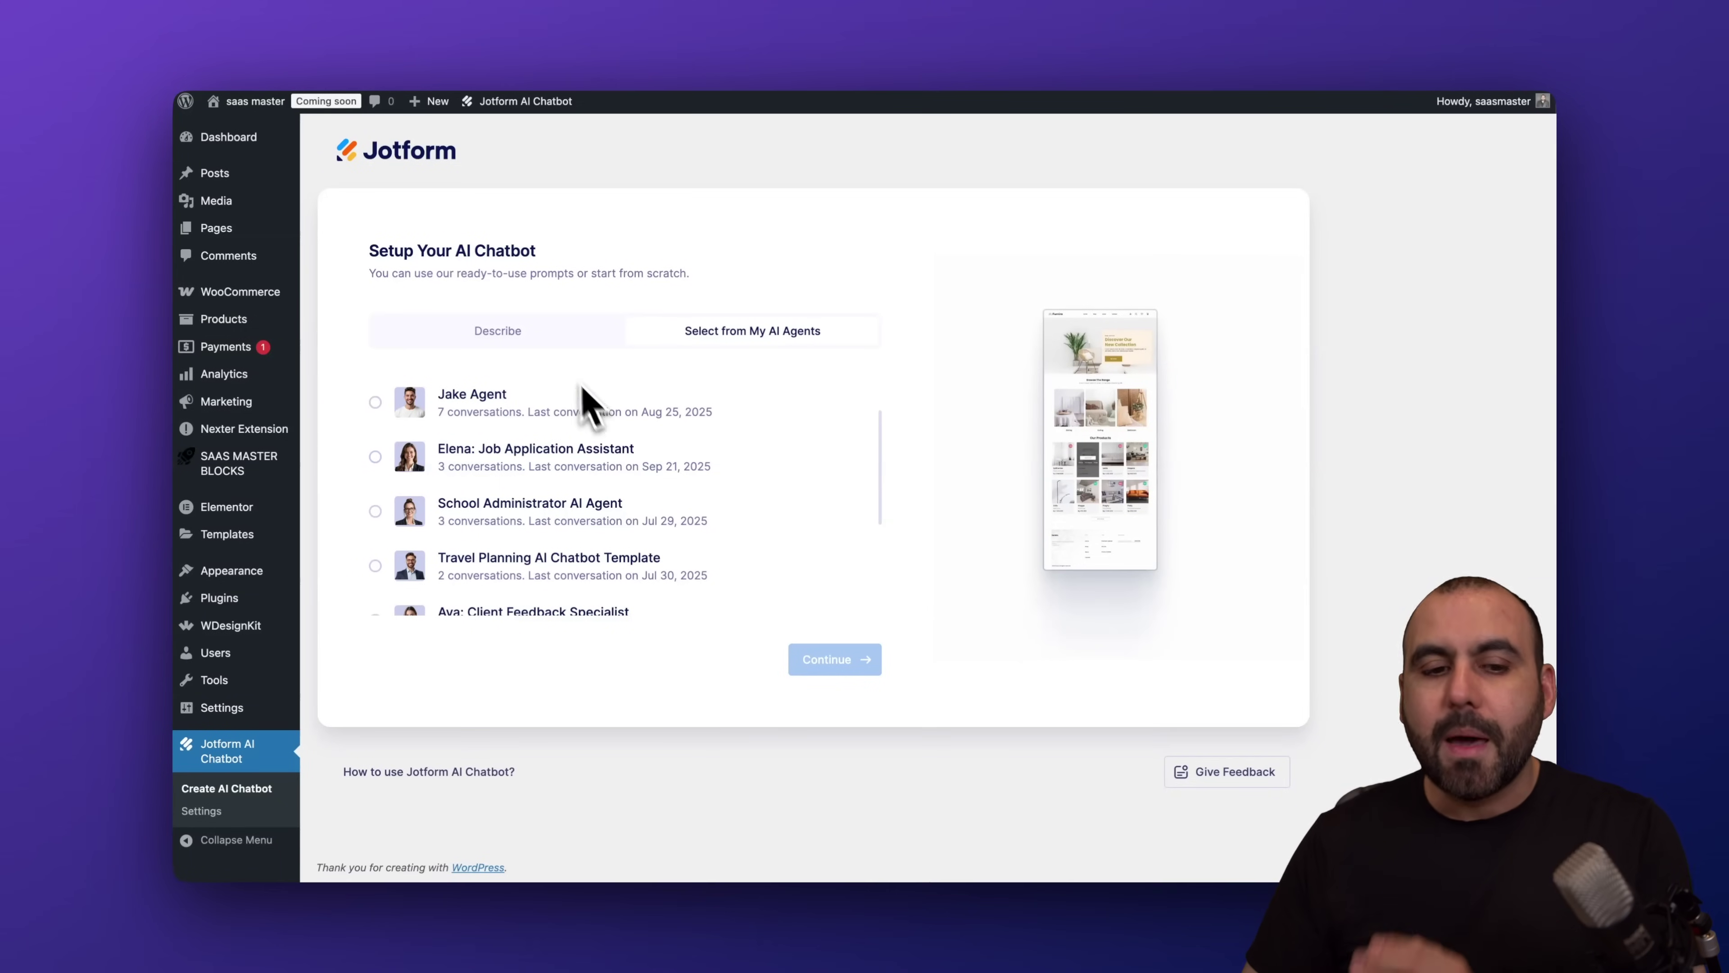
left_click(543, 335)
left_click(544, 414)
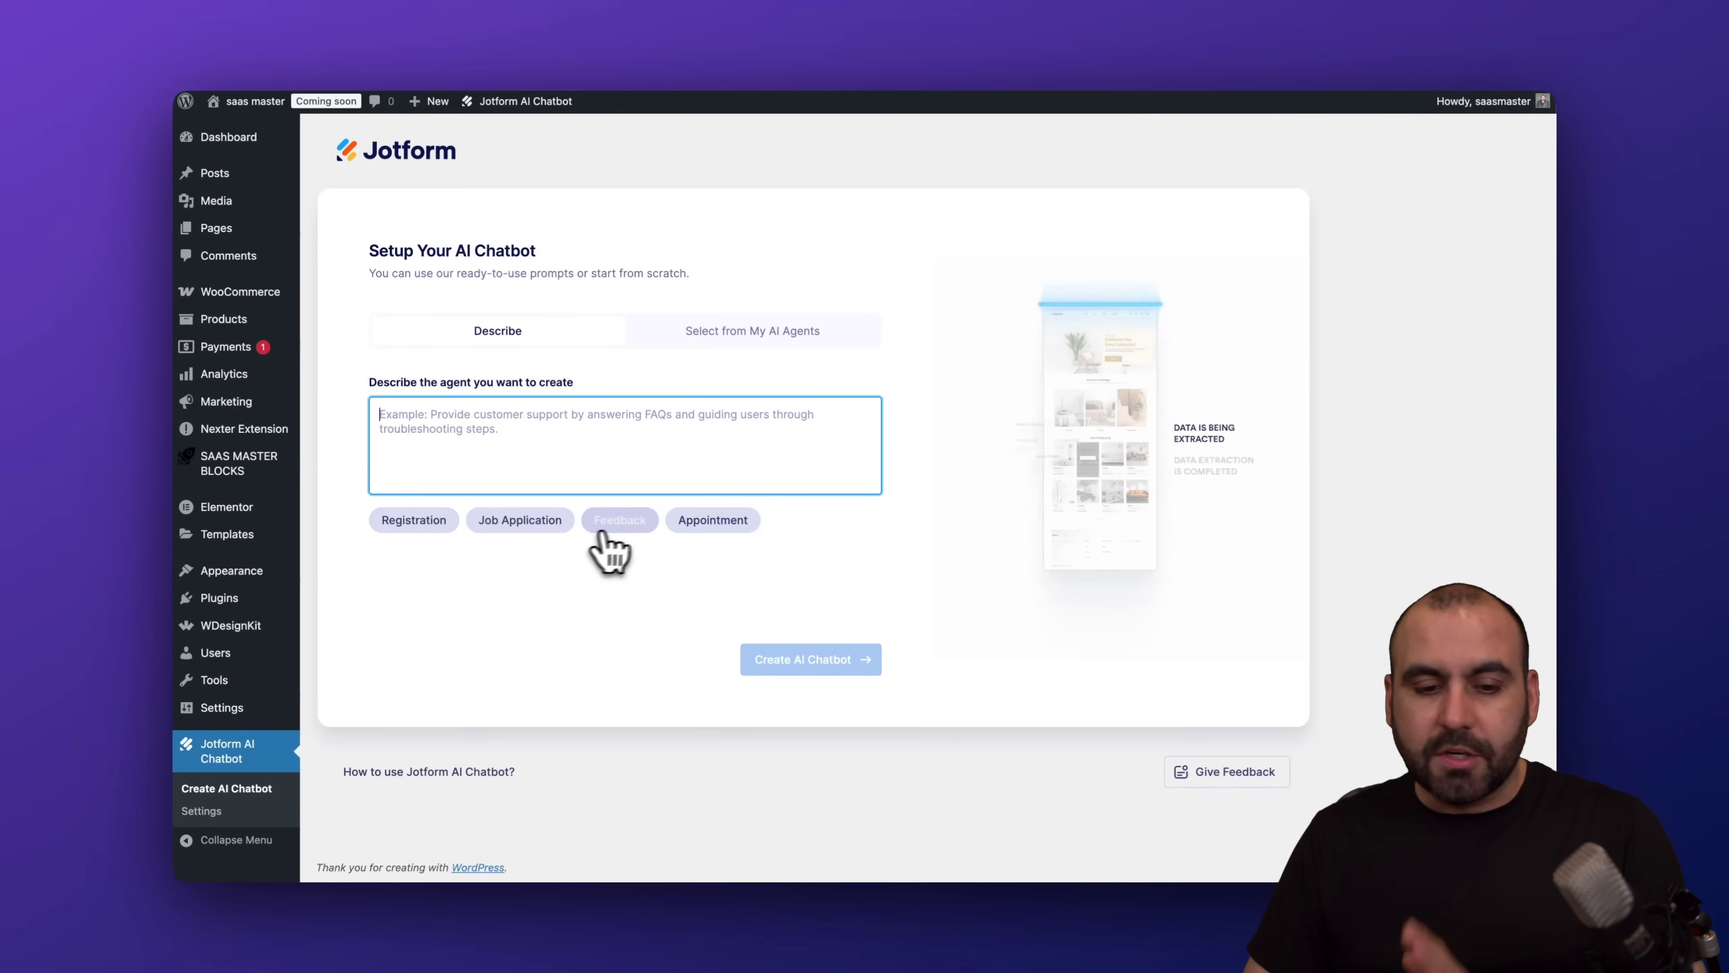
left_click(629, 528)
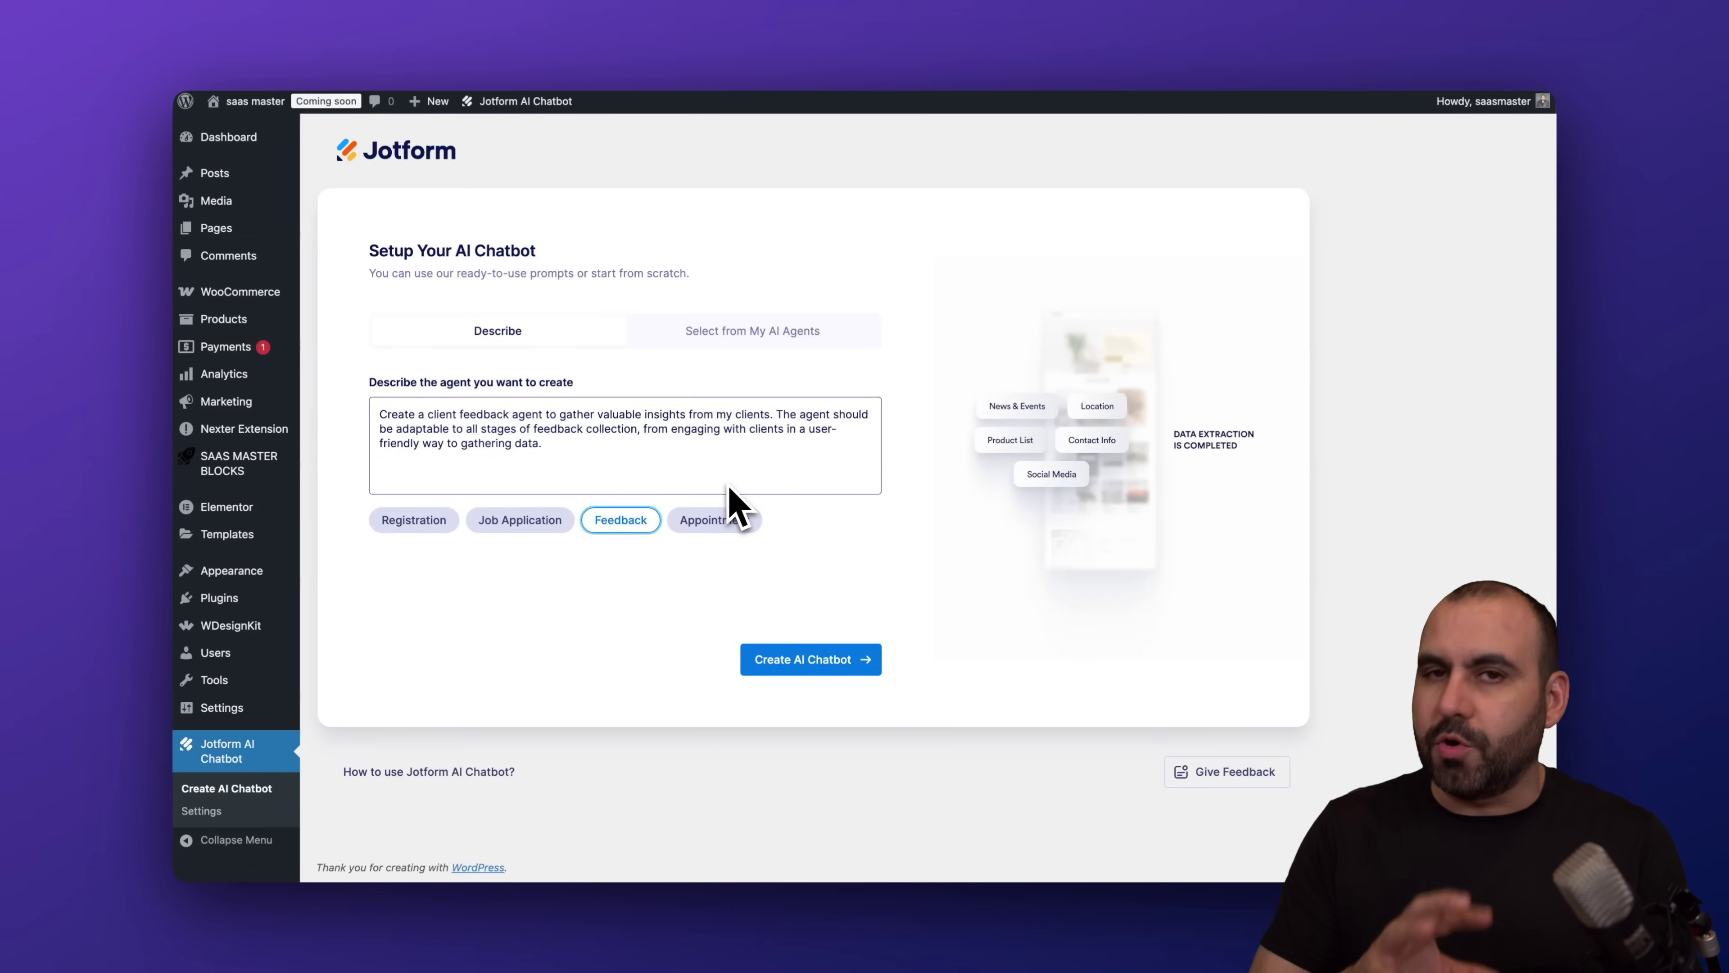
left_click(830, 674)
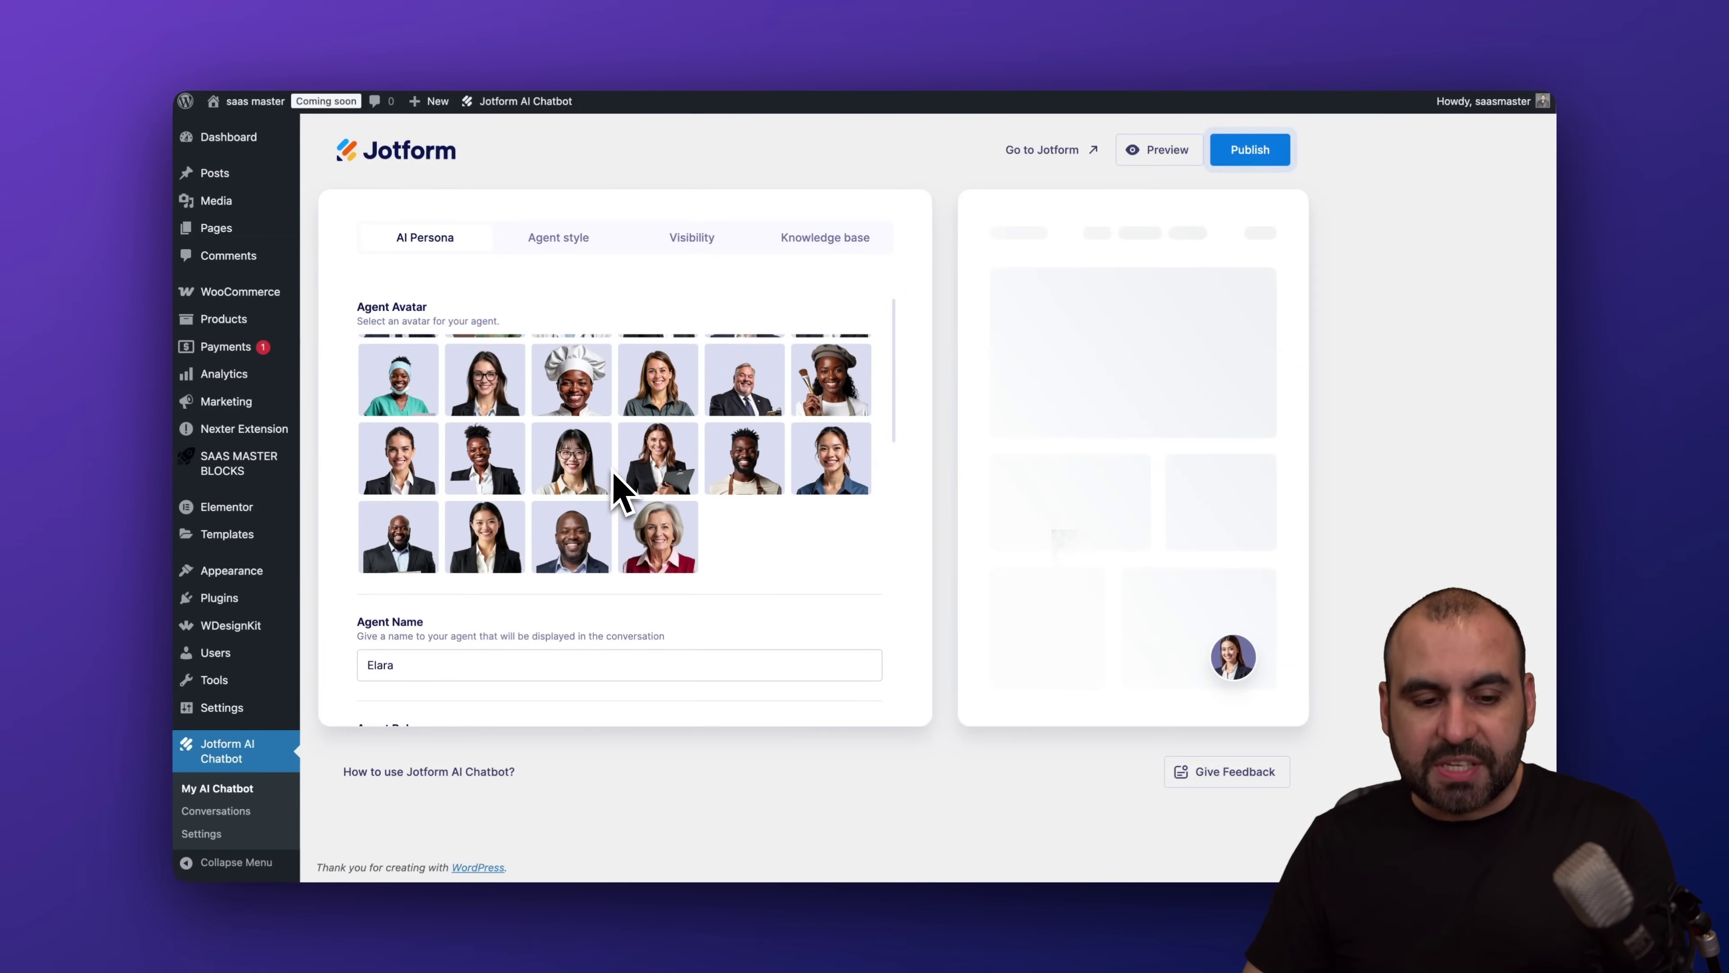
Step: Switch the agent's avatar to the older grey-bearded man
scroll(616, 487, "down", 5)
scroll(612, 470, "up", 4)
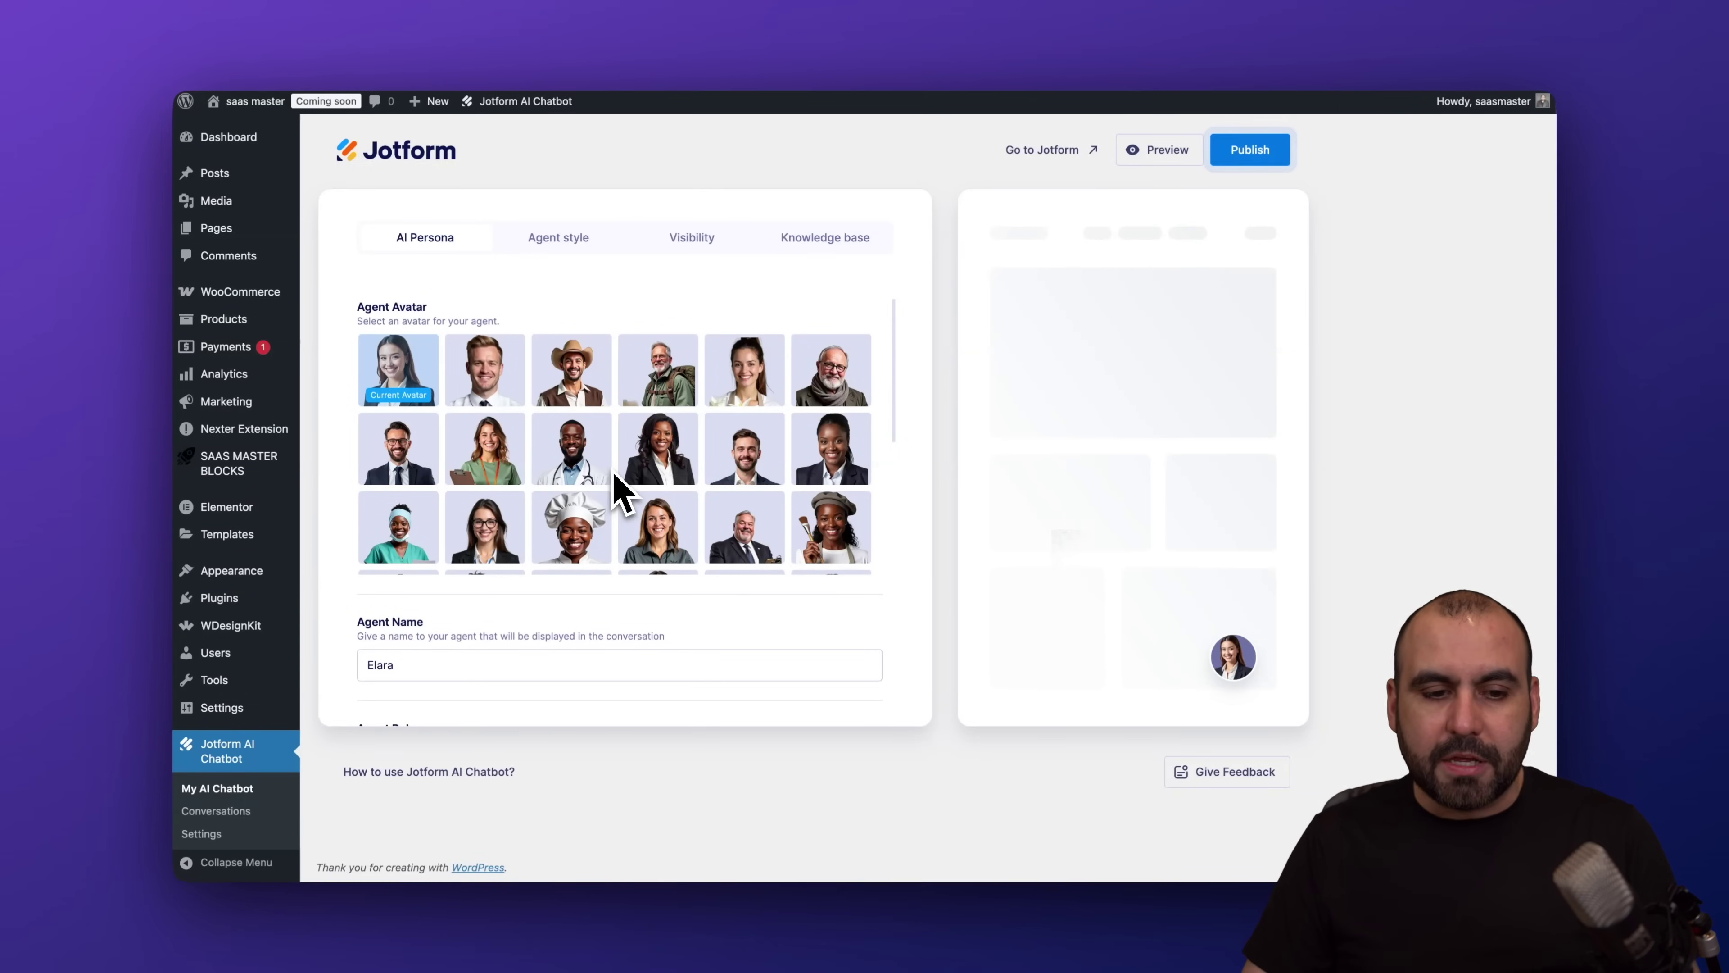
left_click(831, 371)
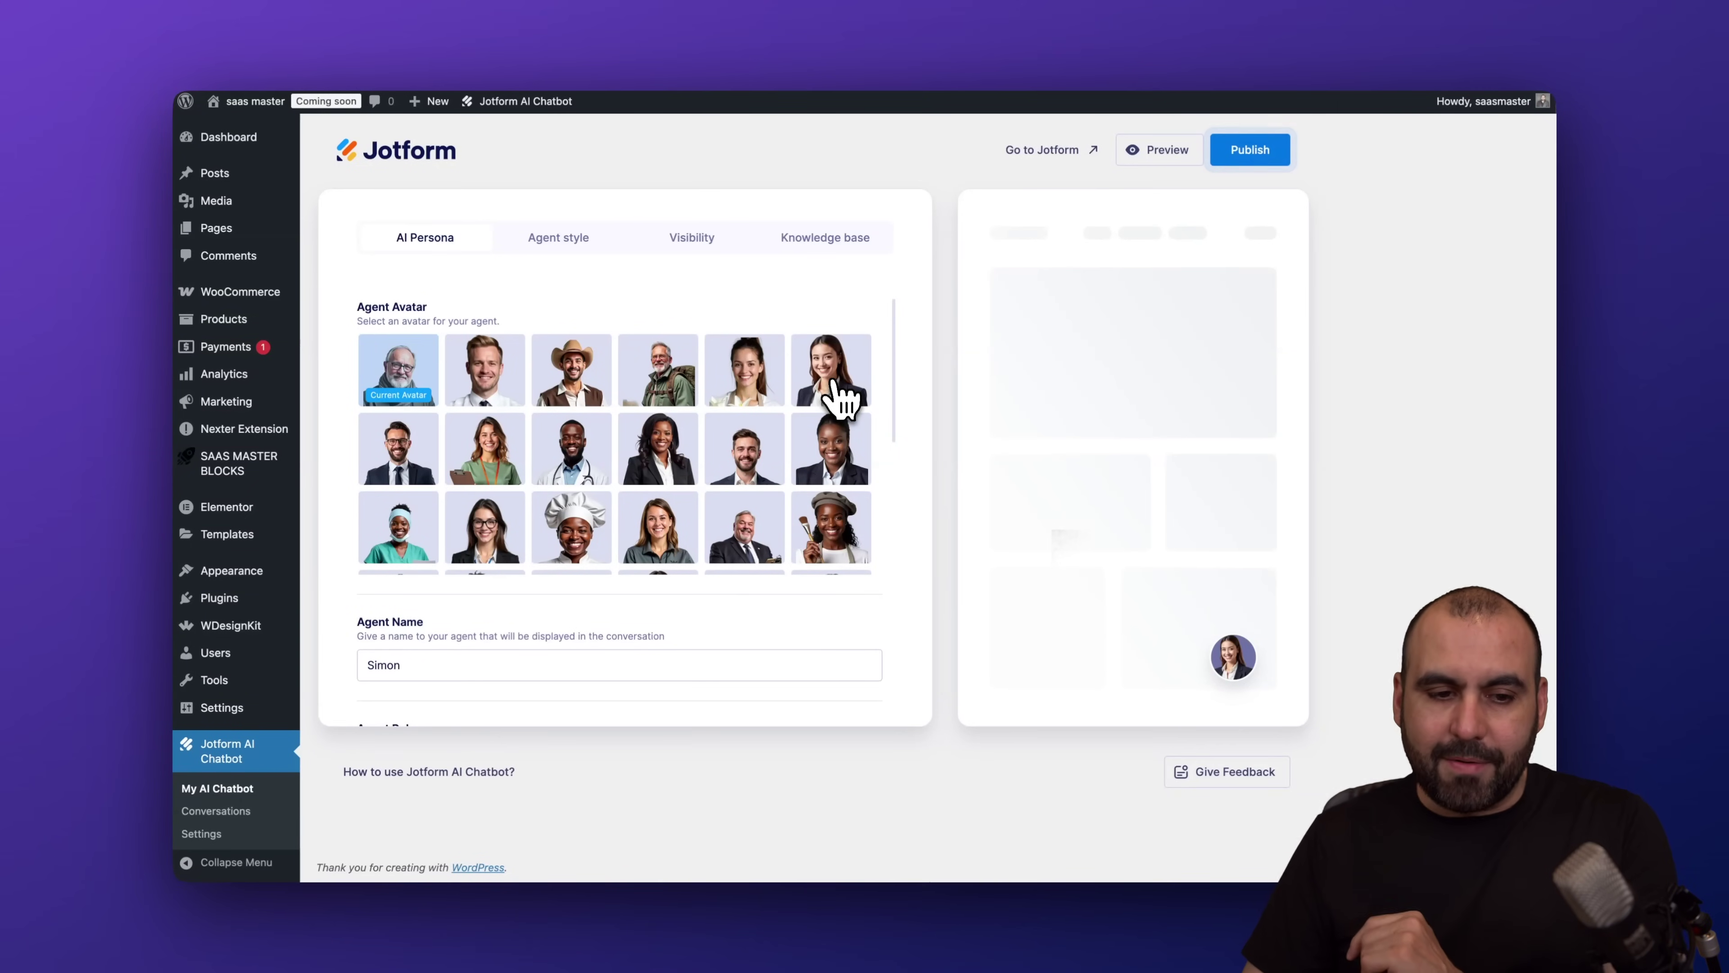
Step: Rename the agent to Jerry, keeping the Client Feedback Specialist role
scroll(552, 664, "down", 3)
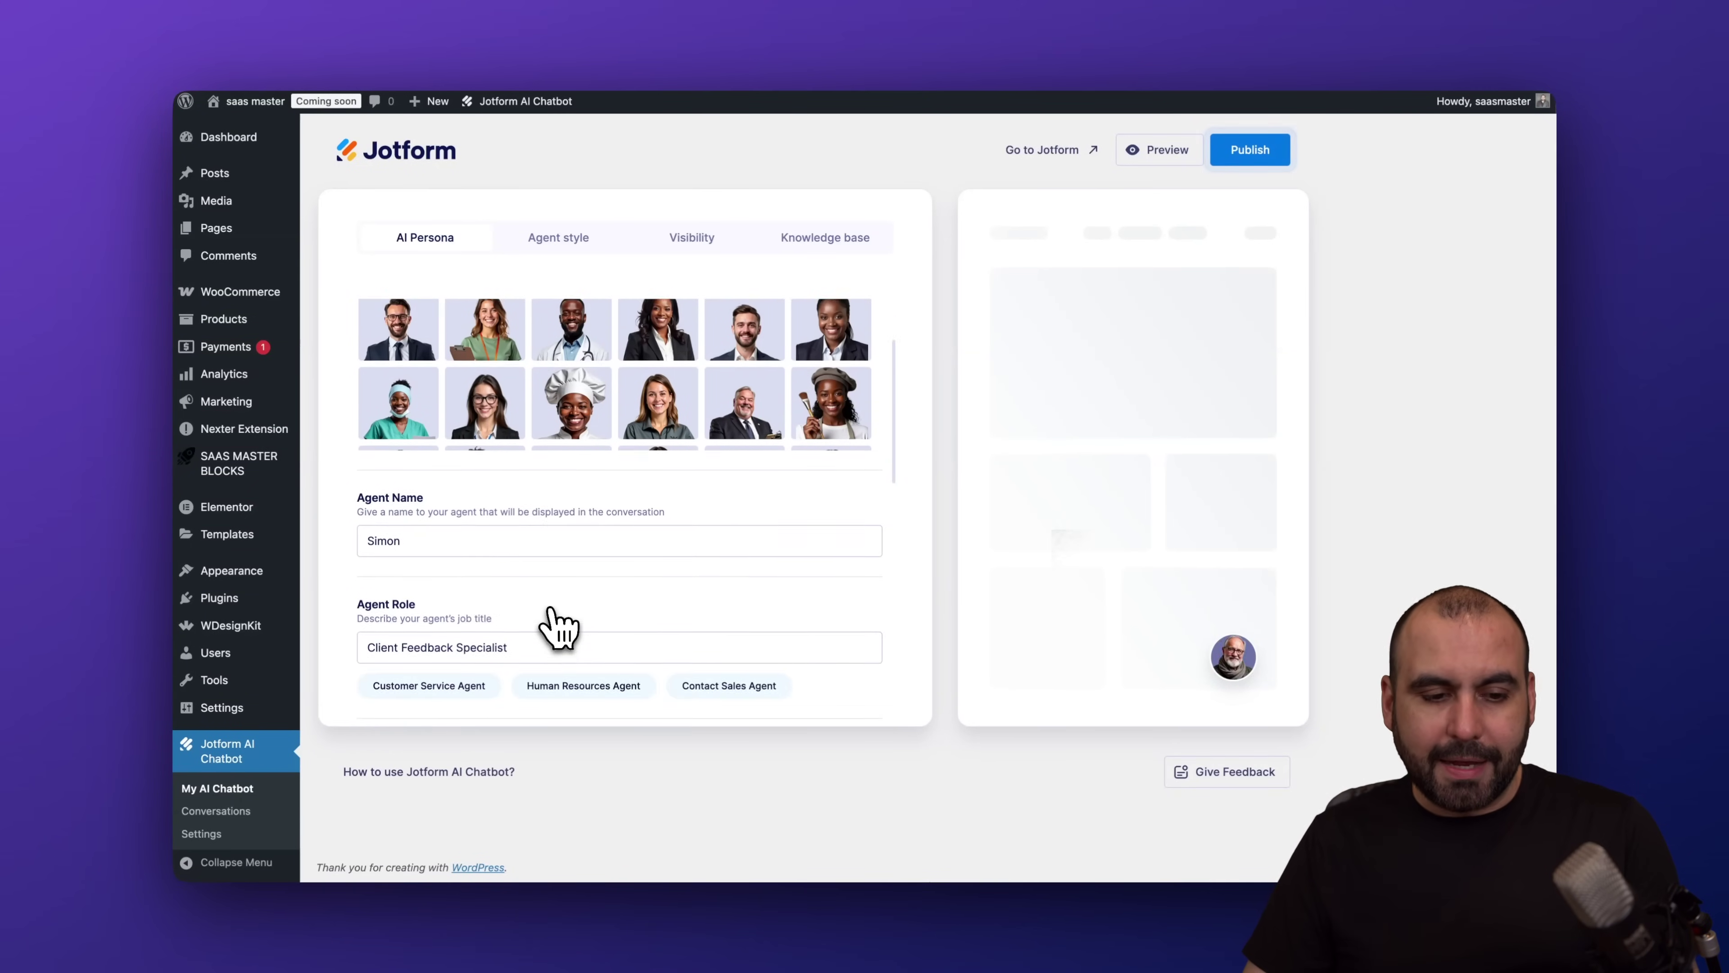
left_click(415, 522)
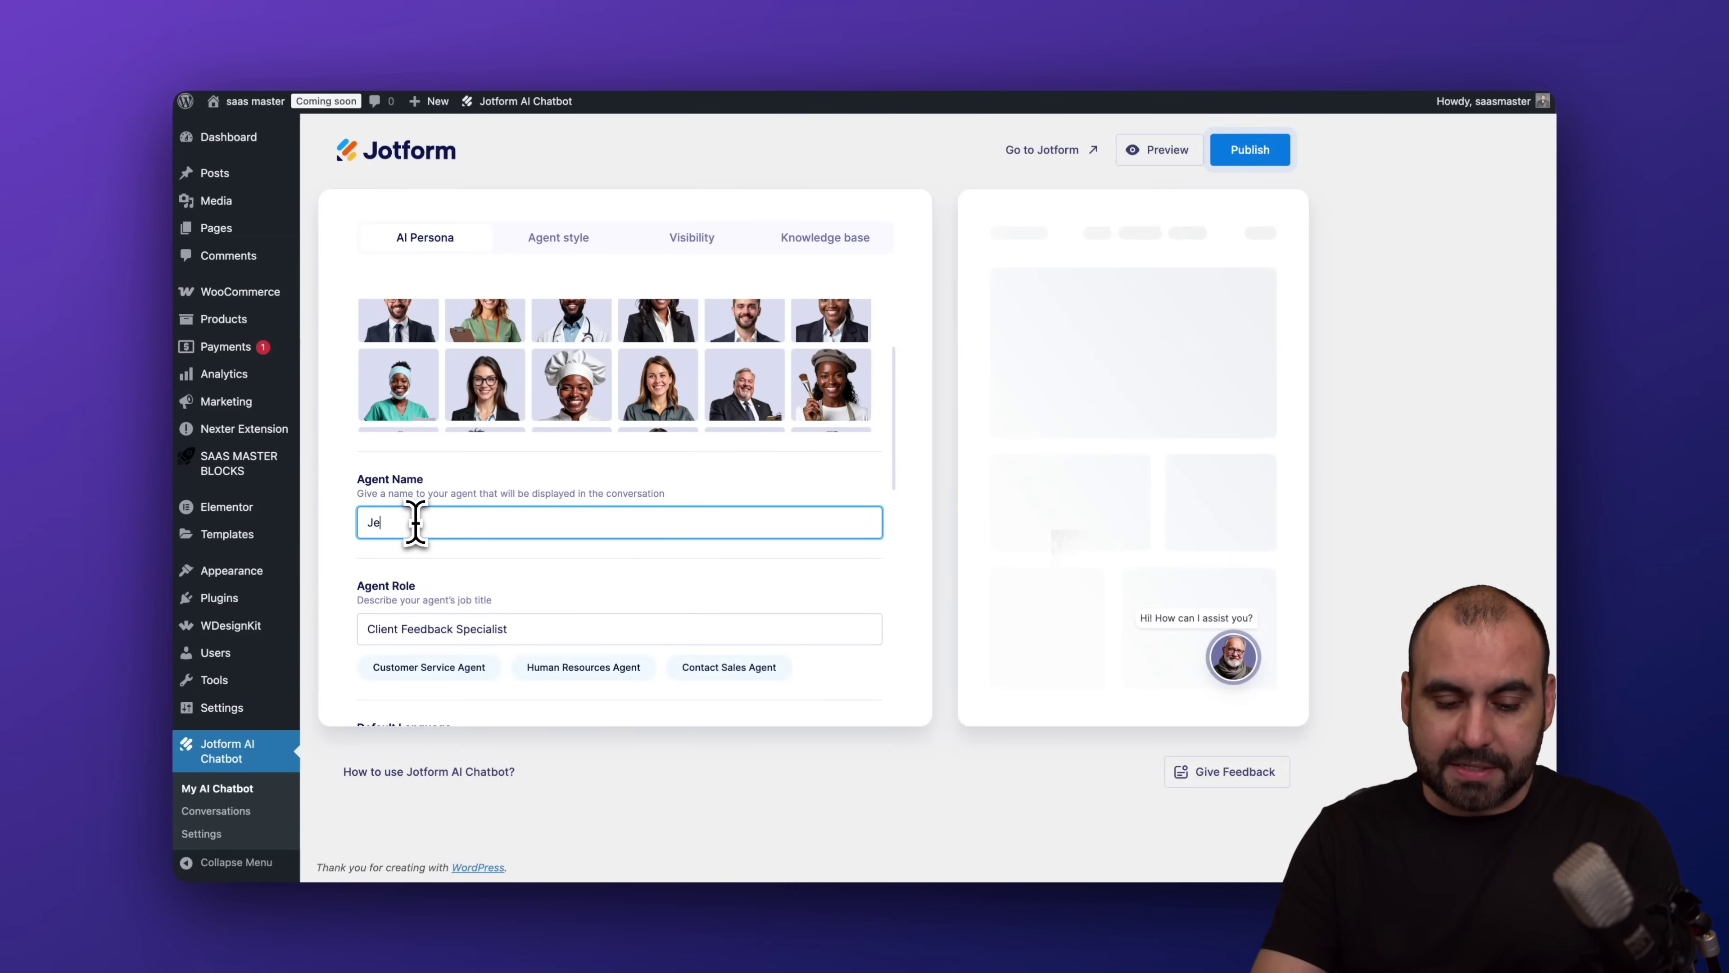
left_click(628, 489)
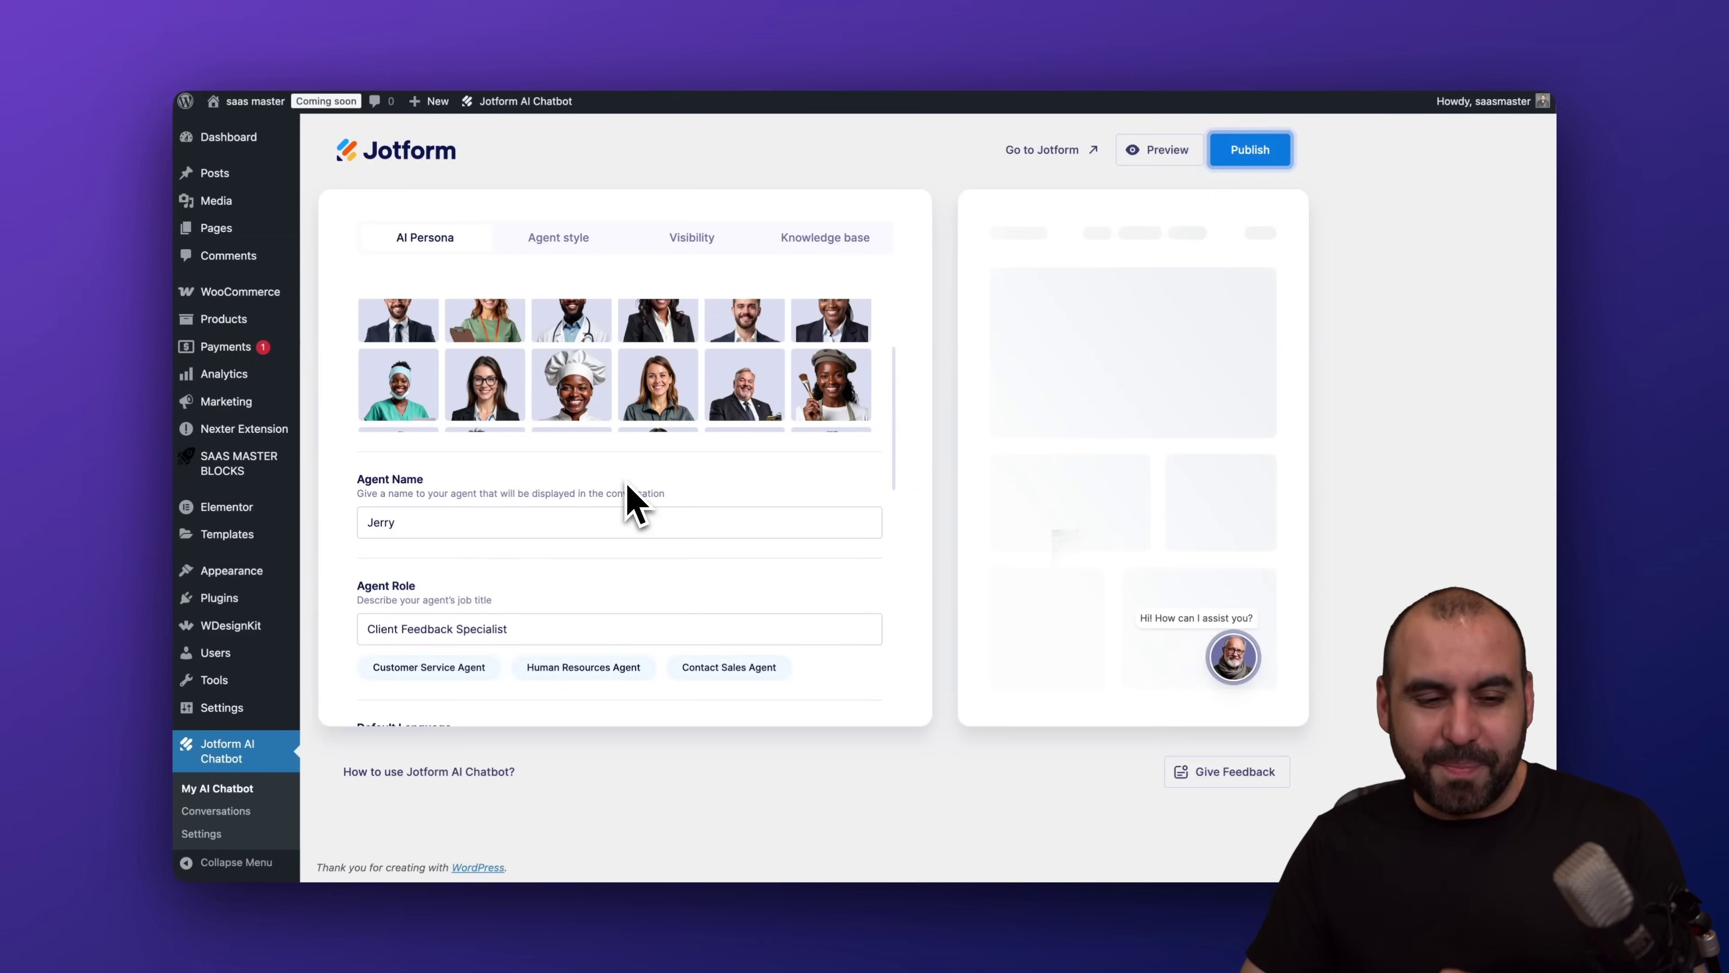
scroll(628, 501, "down", 4)
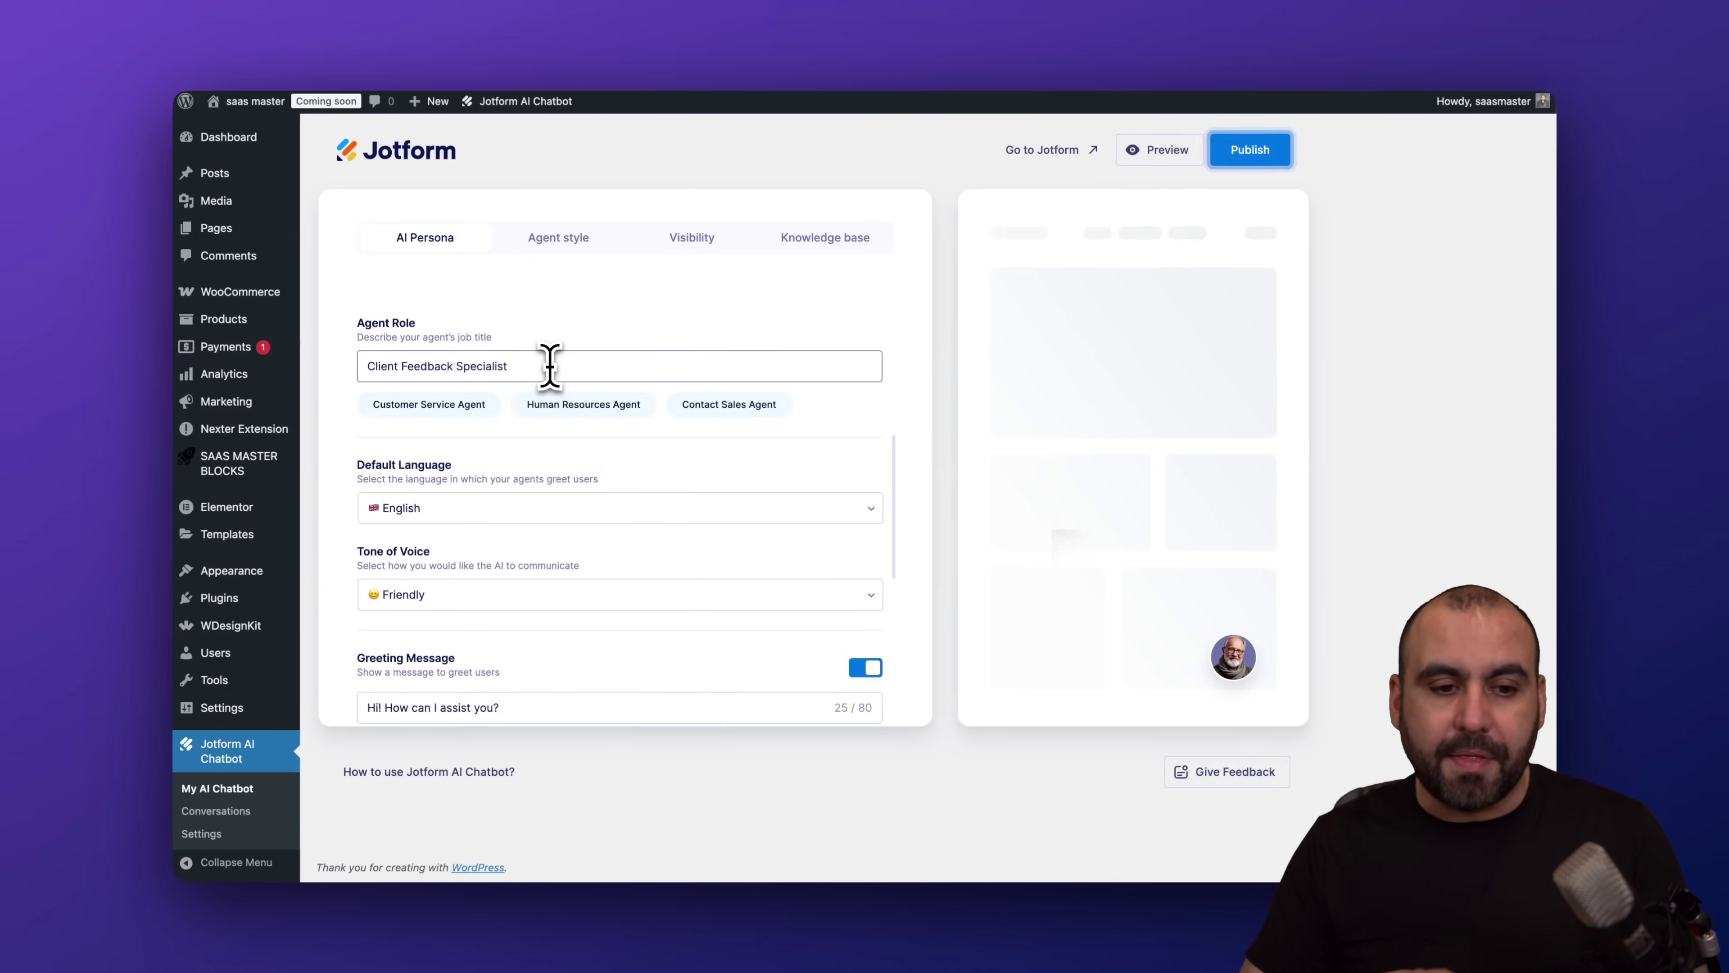
left_click_drag(549, 366, 355, 366)
key("Right")
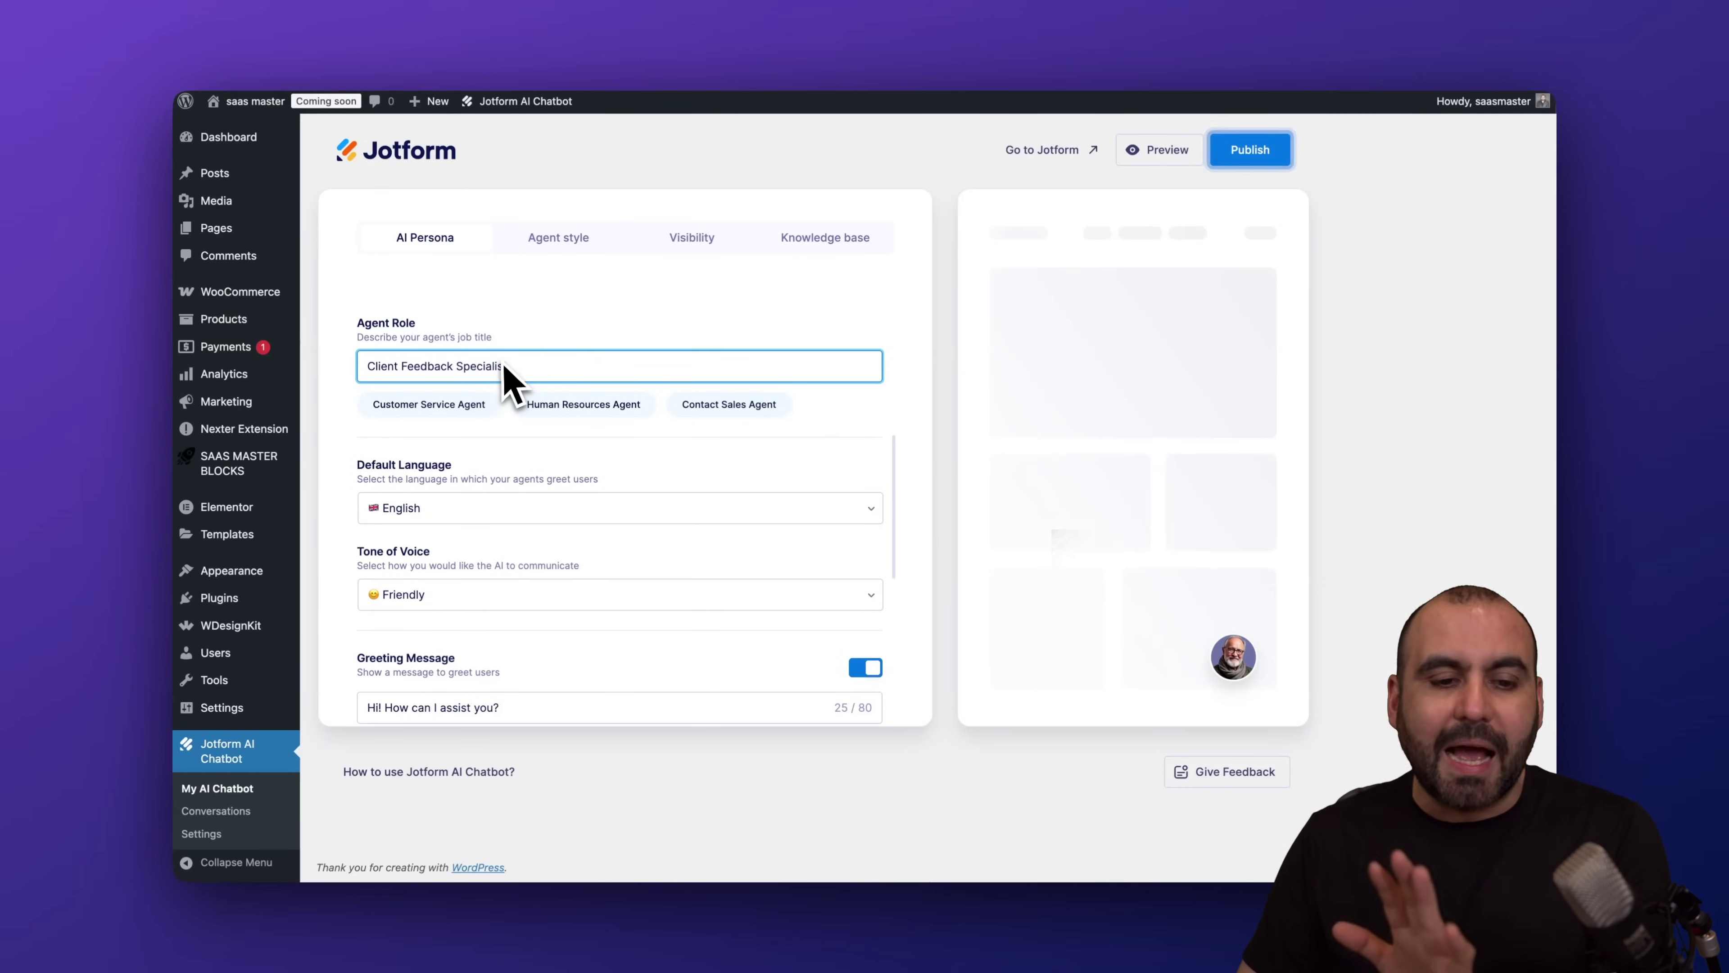
scroll(517, 395, "down", 3)
scroll(506, 363, "up", 1)
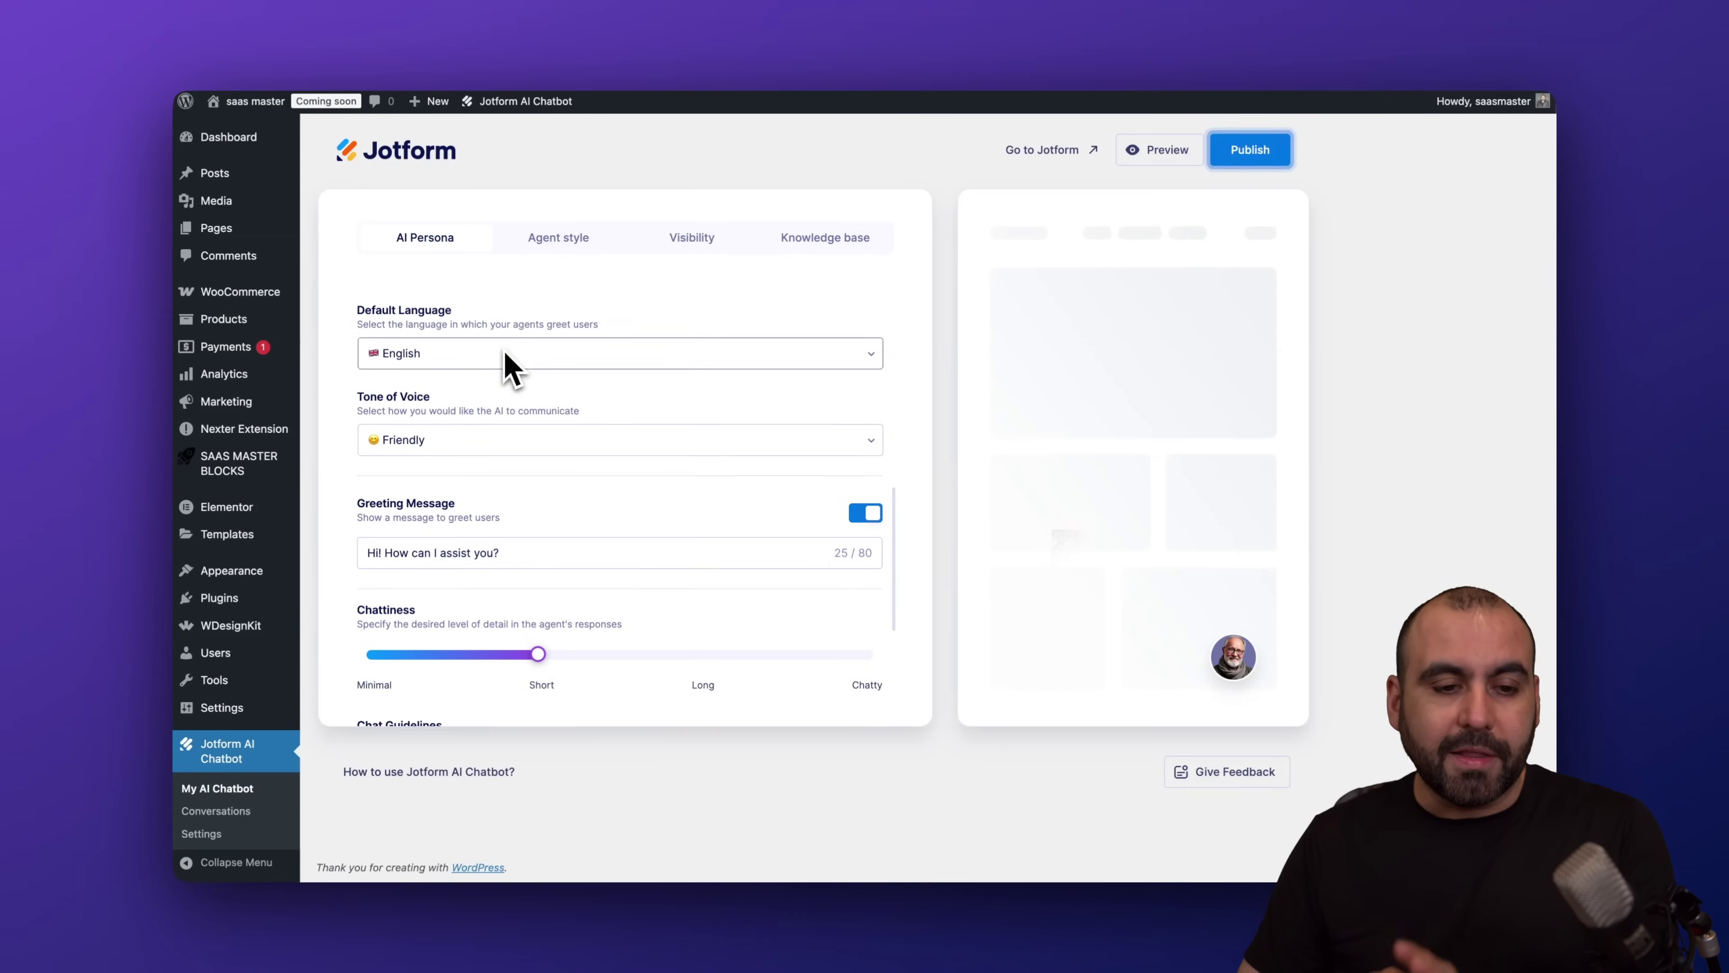
left_click(504, 351)
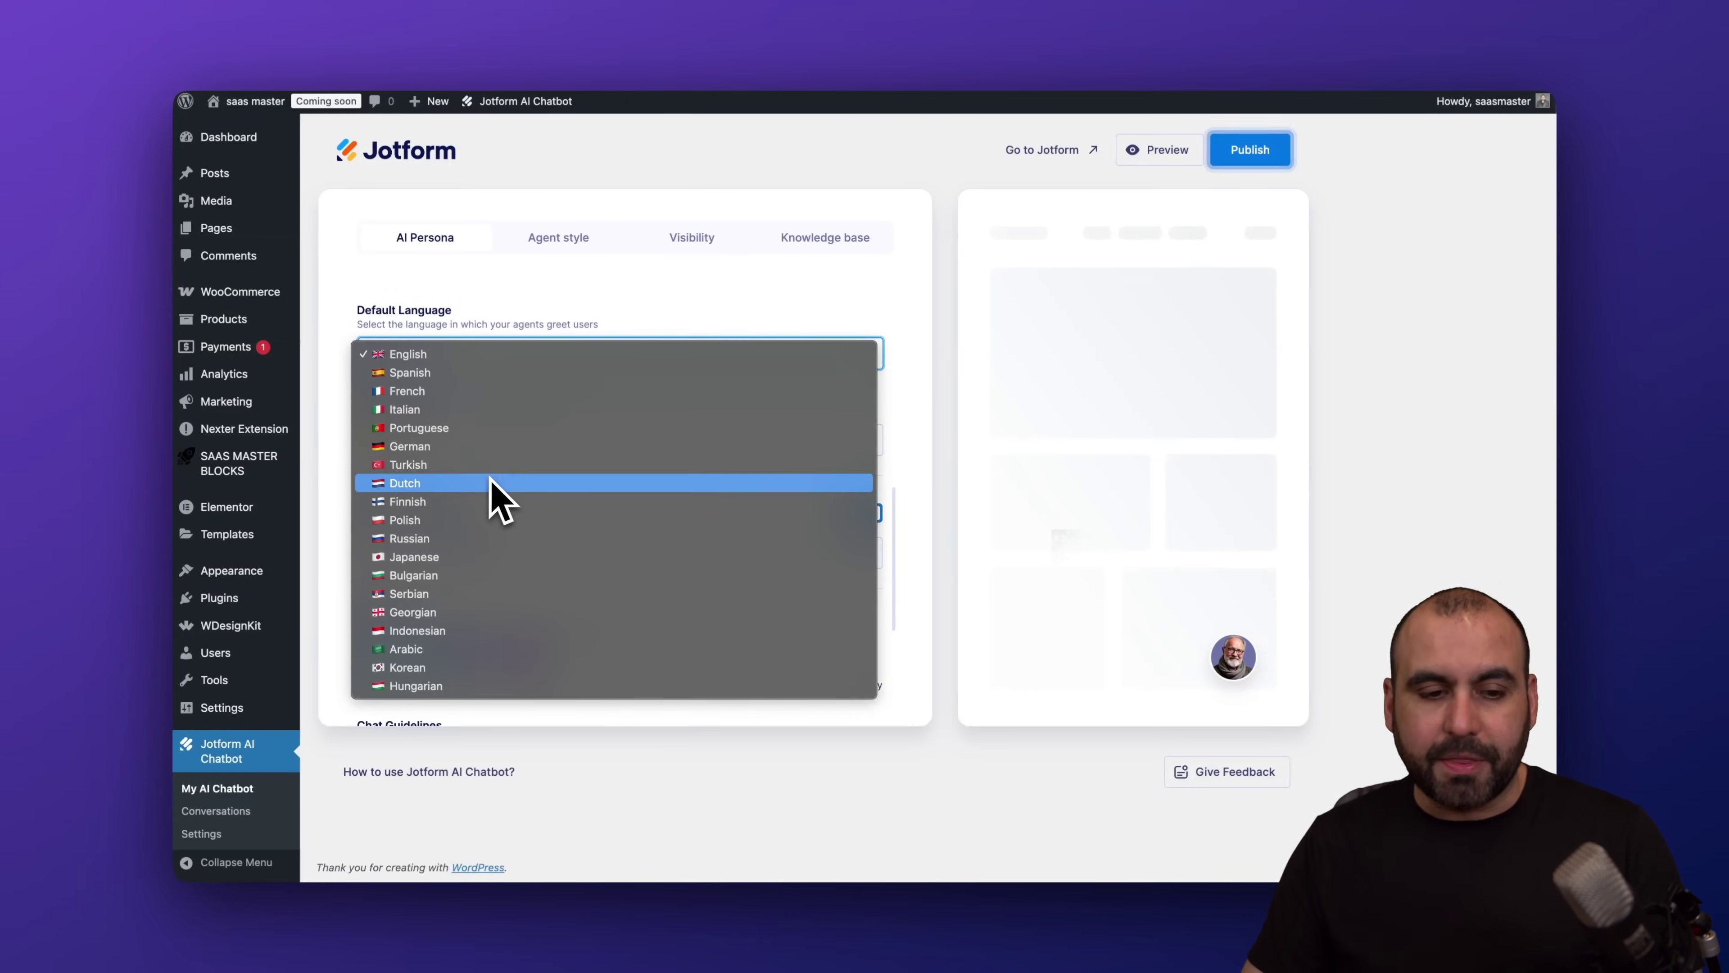
left_click(343, 349)
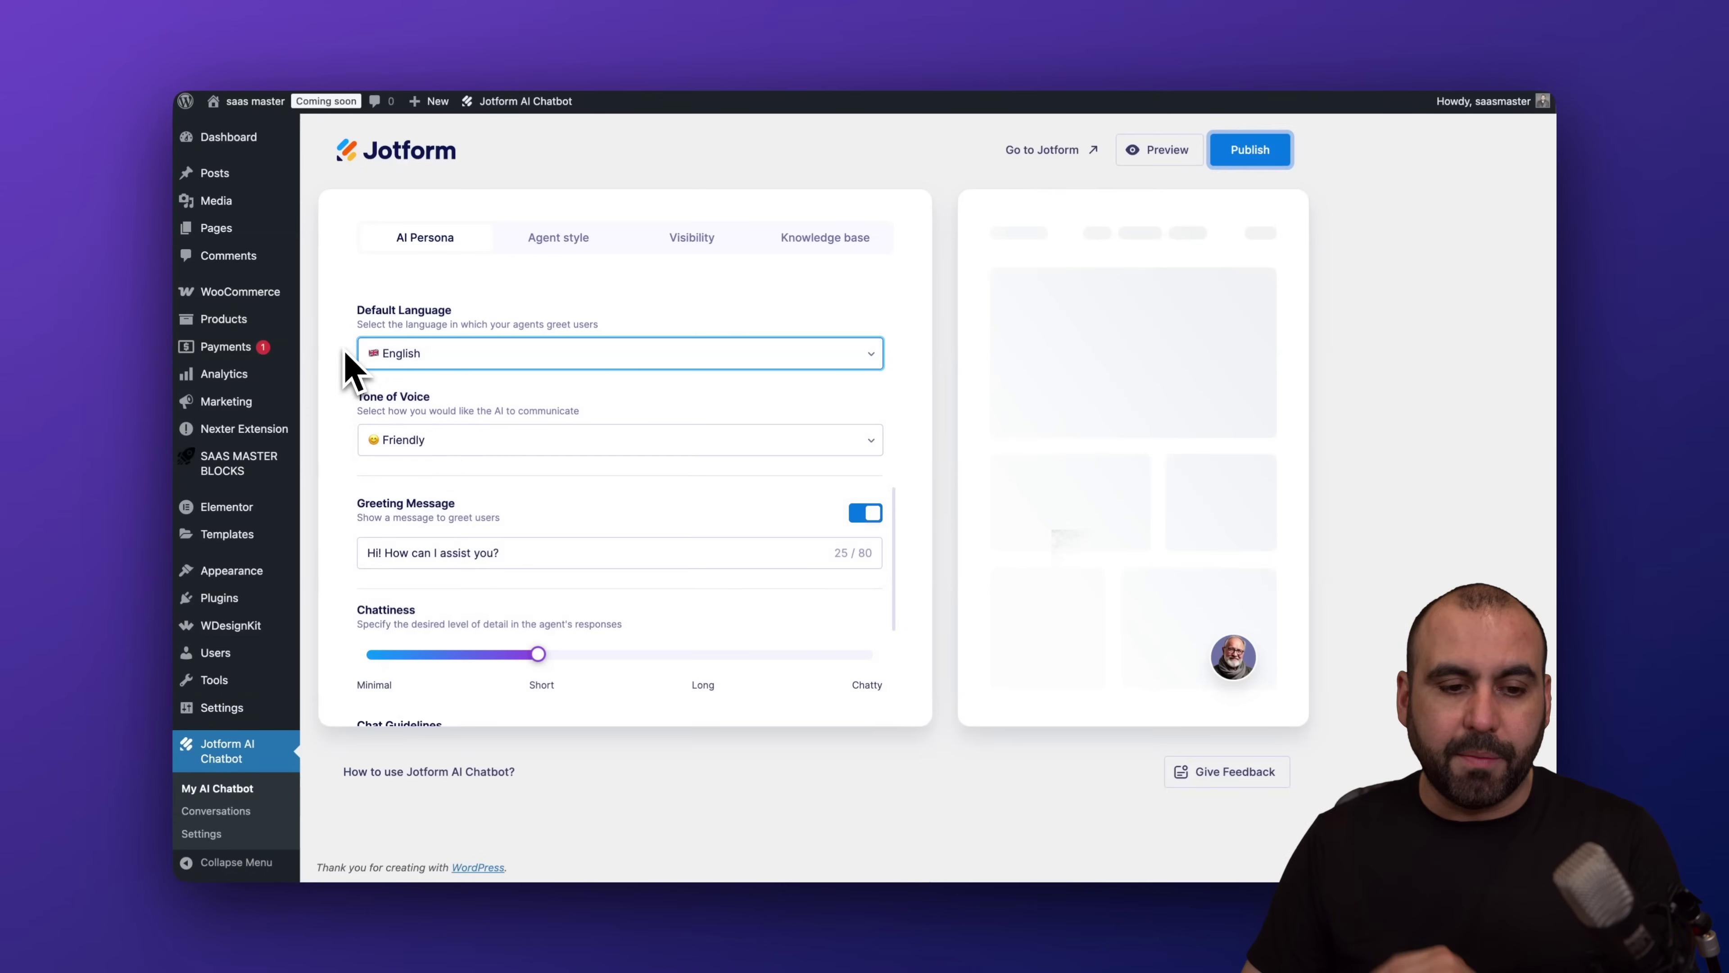
left_click(466, 450)
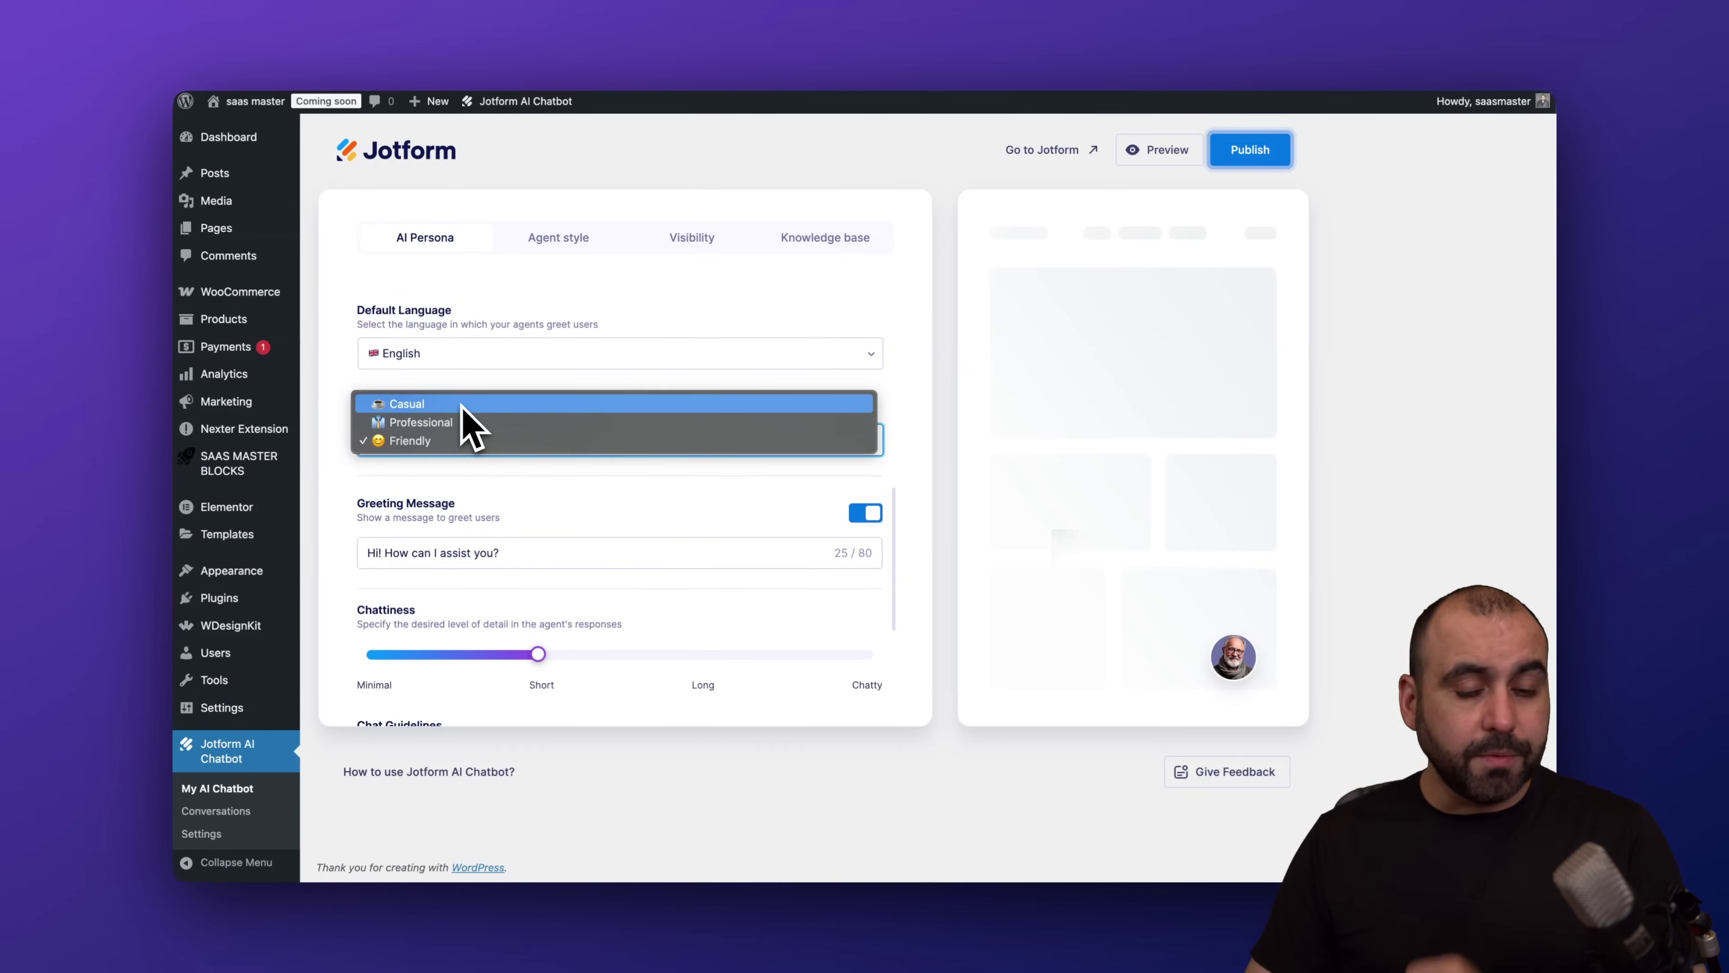
left_click(449, 485)
scroll(452, 487, "down", 3)
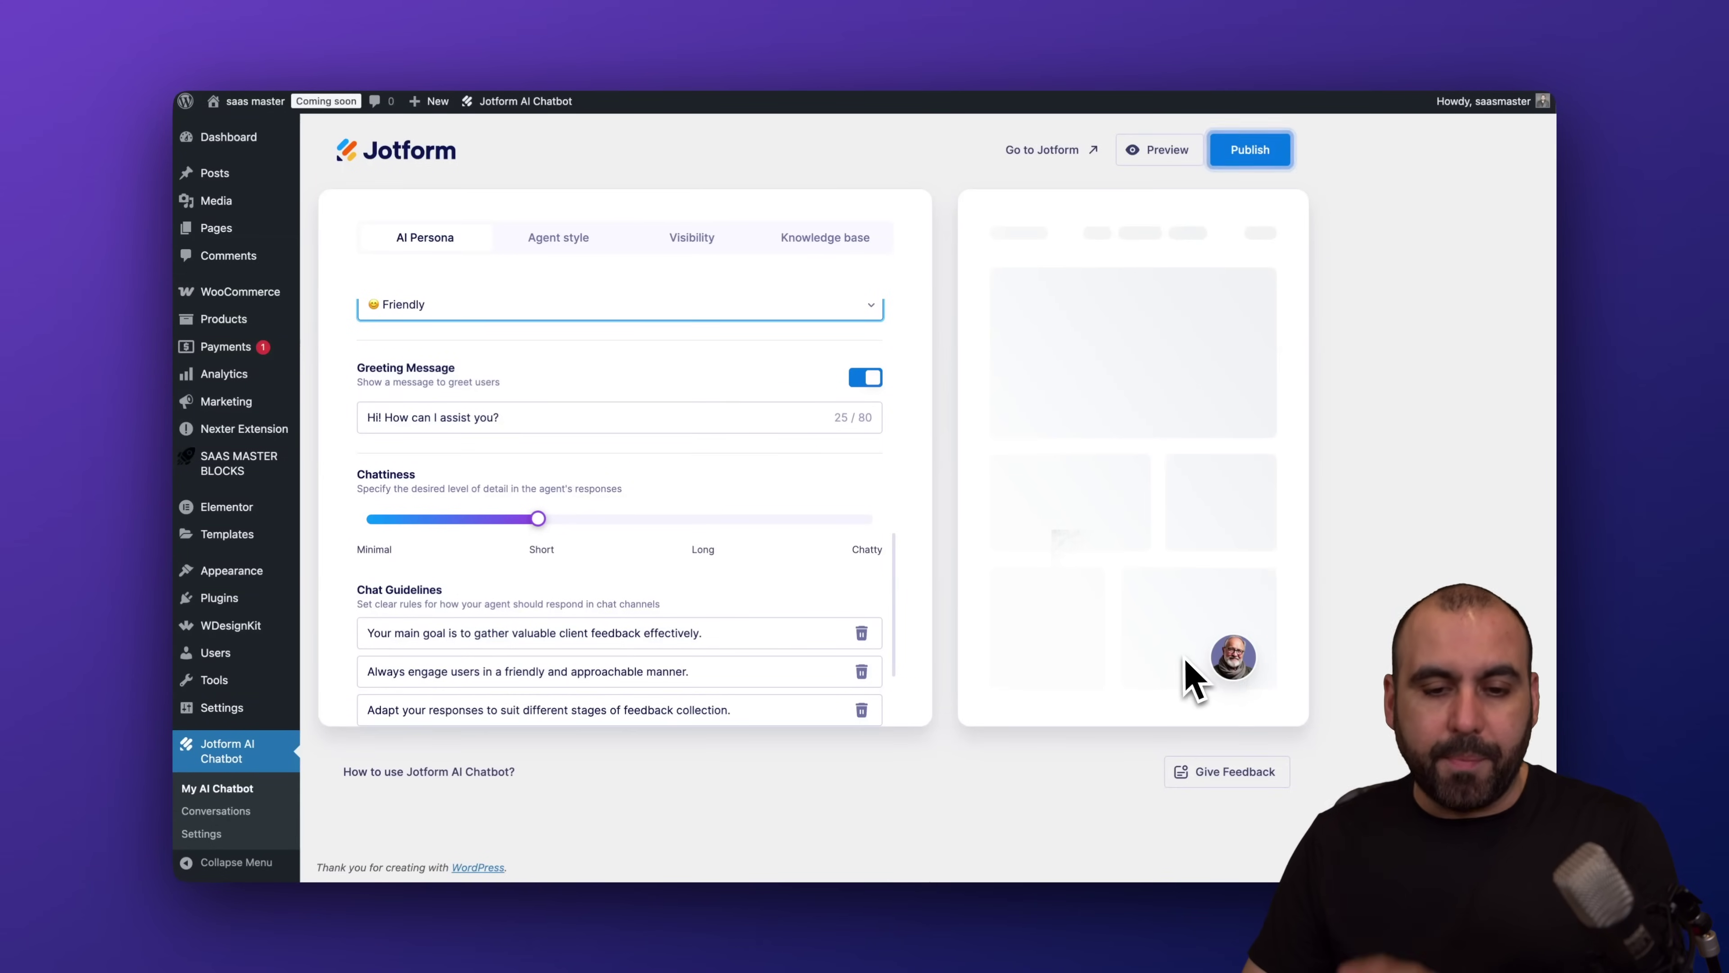
left_click(859, 377)
left_click(861, 381)
Step: Add an empty Chat Guideline row, delete it, and bring up the Agent style settings
scroll(864, 392, "down", 3)
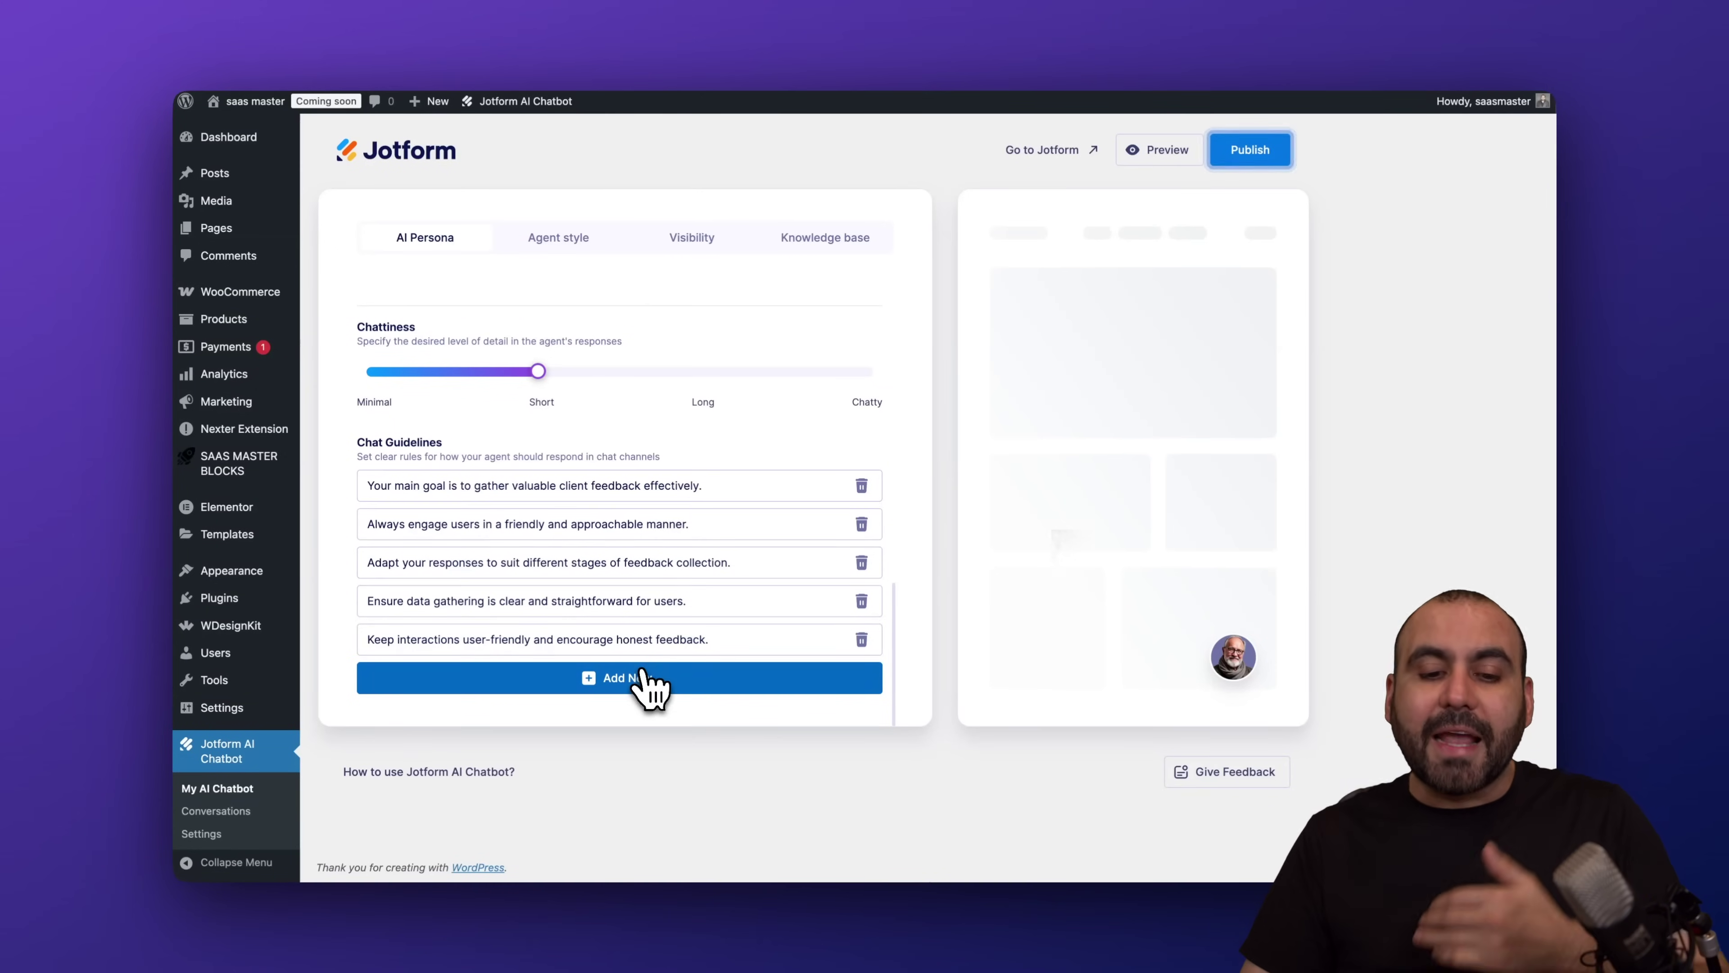
left_click(644, 683)
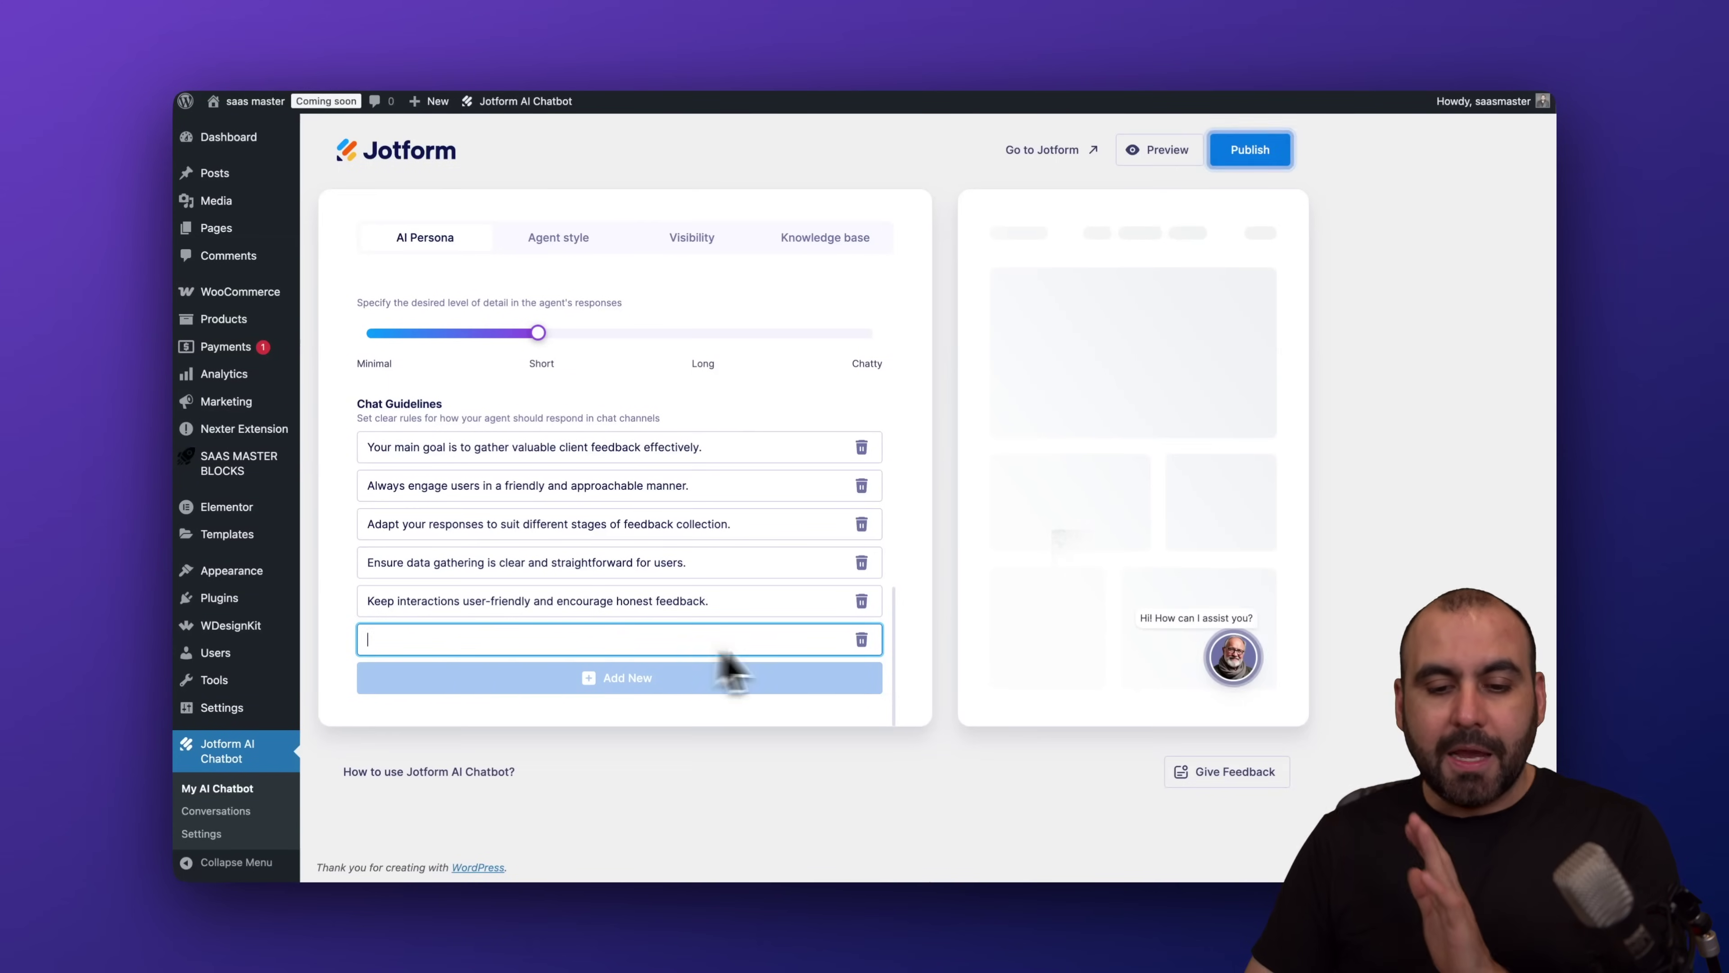
left_click(861, 641)
left_click(898, 573)
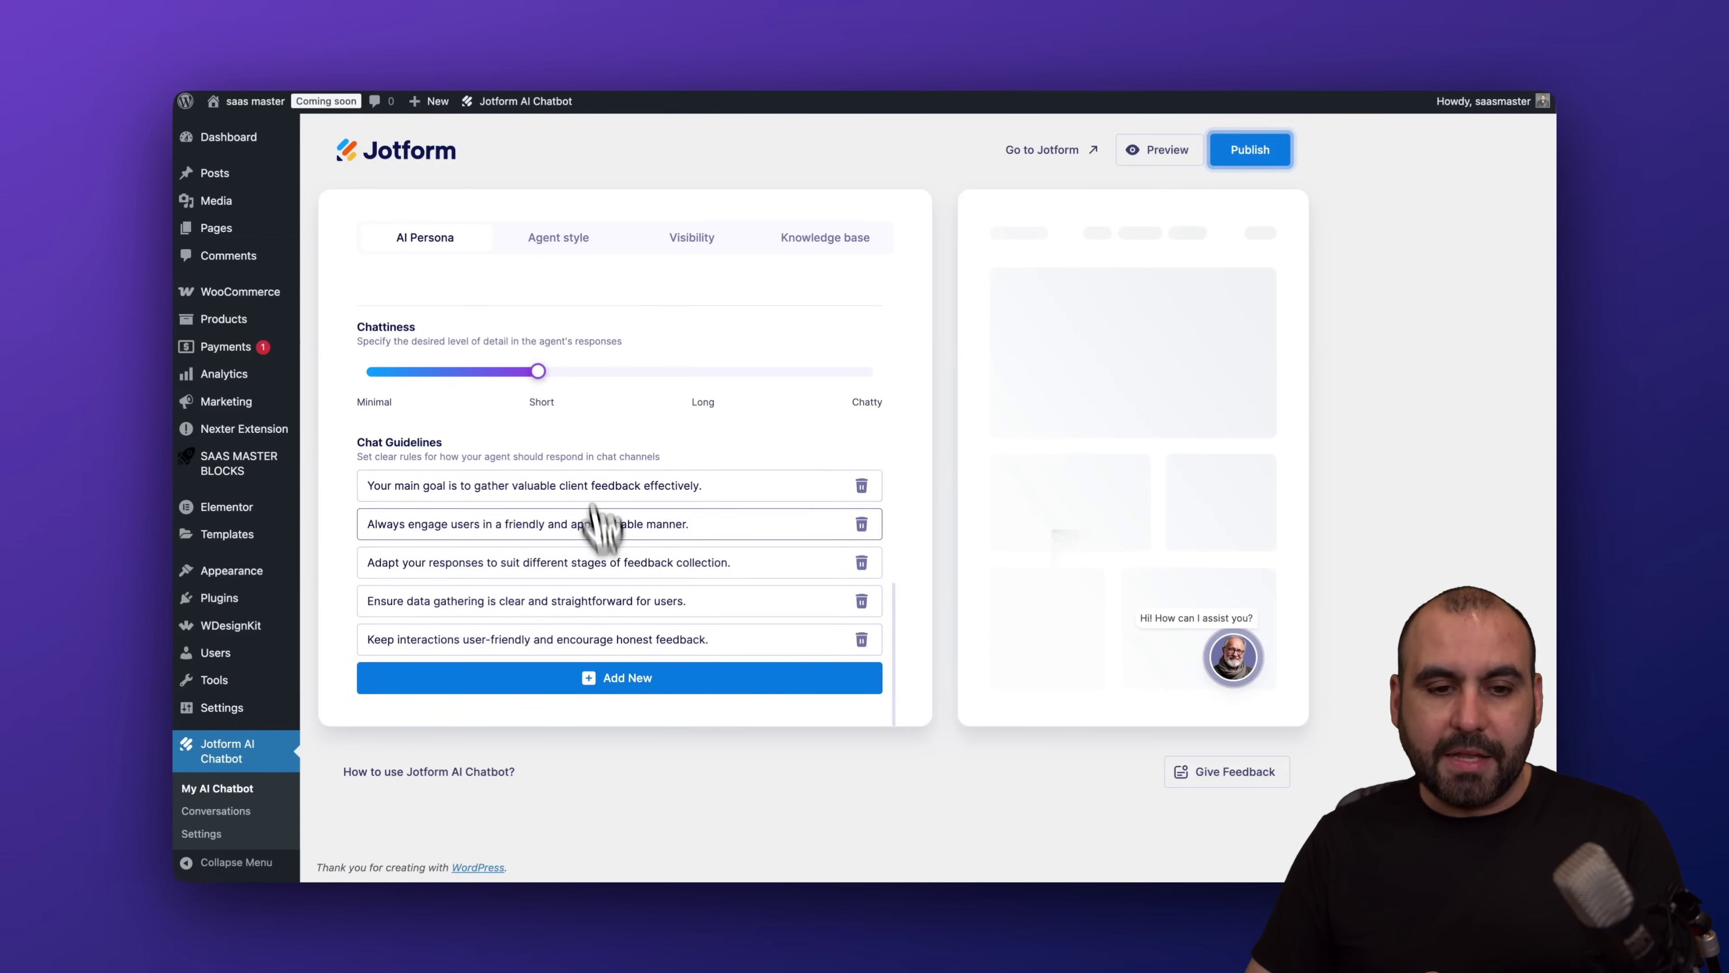
left_click(557, 239)
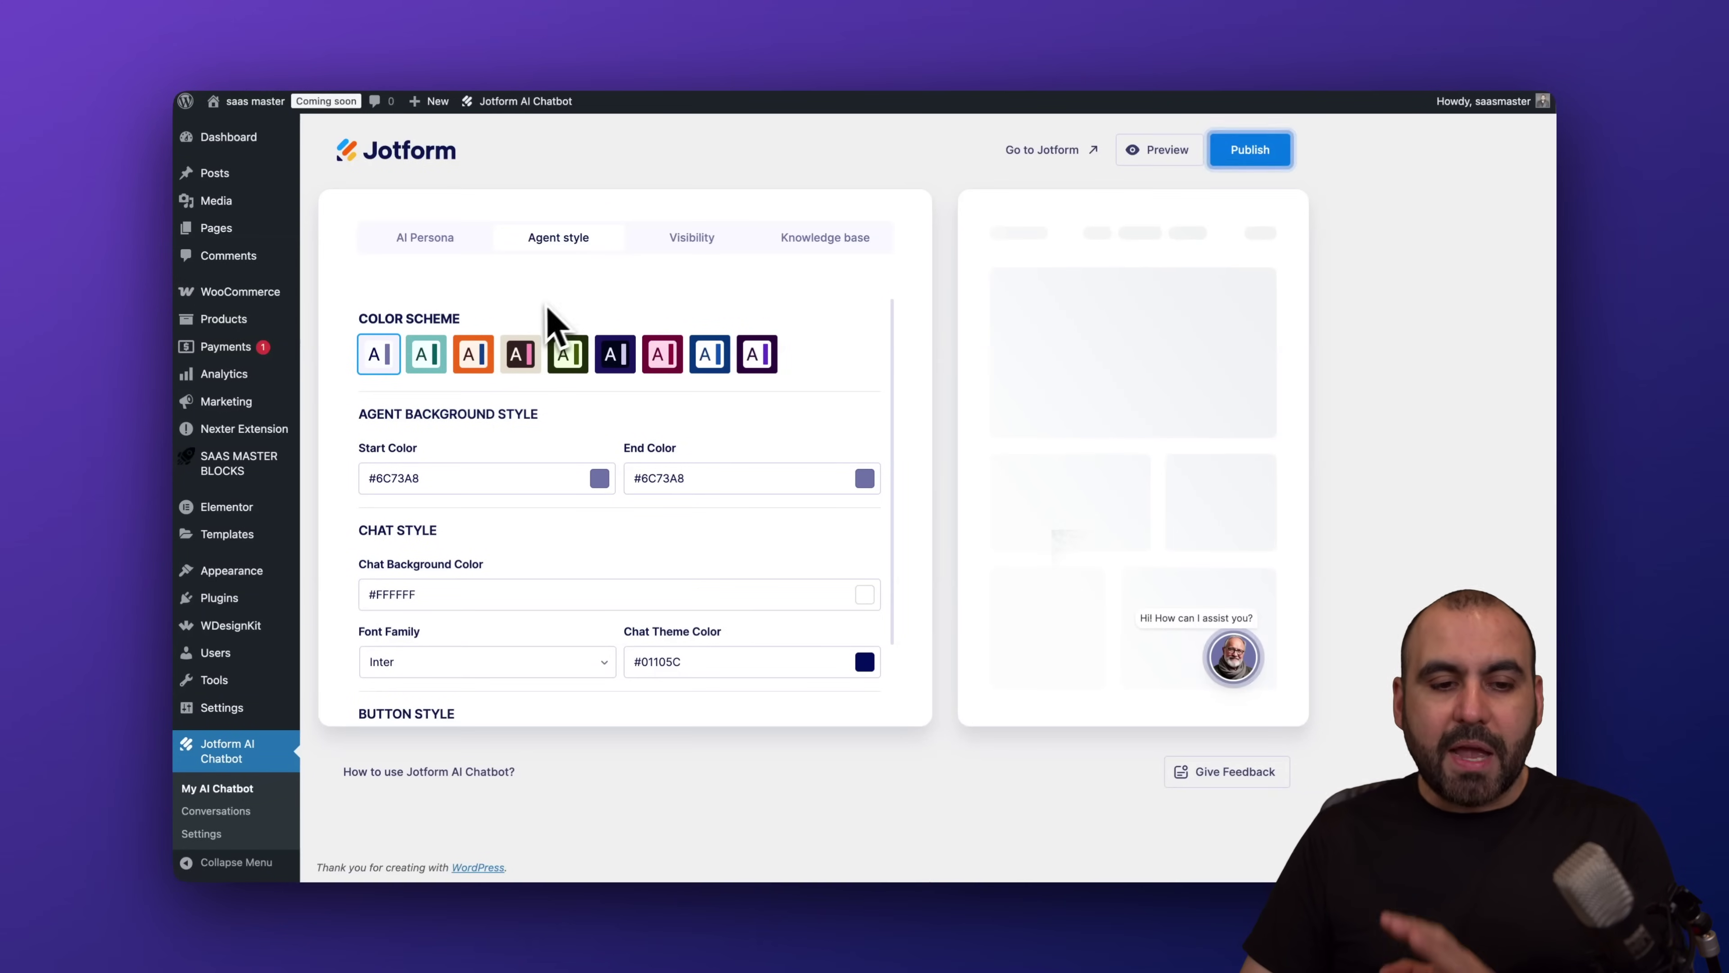
Step: Apply the blue colour scheme (#0F53B4, #246506 button) and check it in the chat preview
left_click(710, 355)
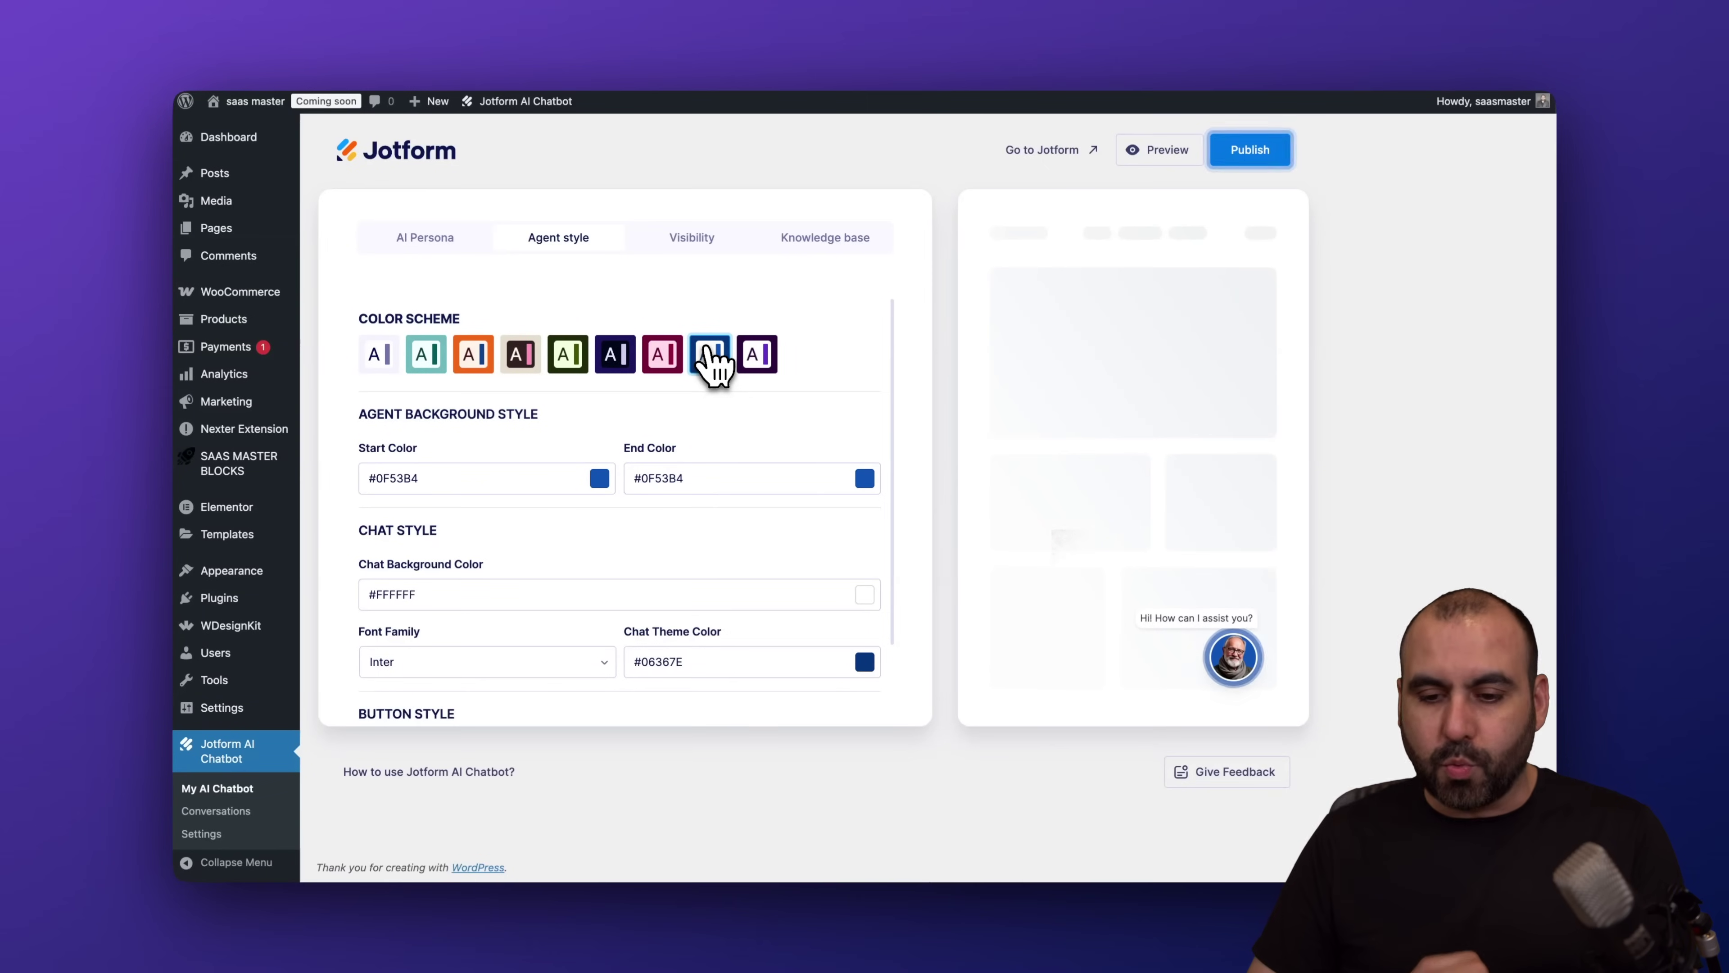
left_click(1249, 658)
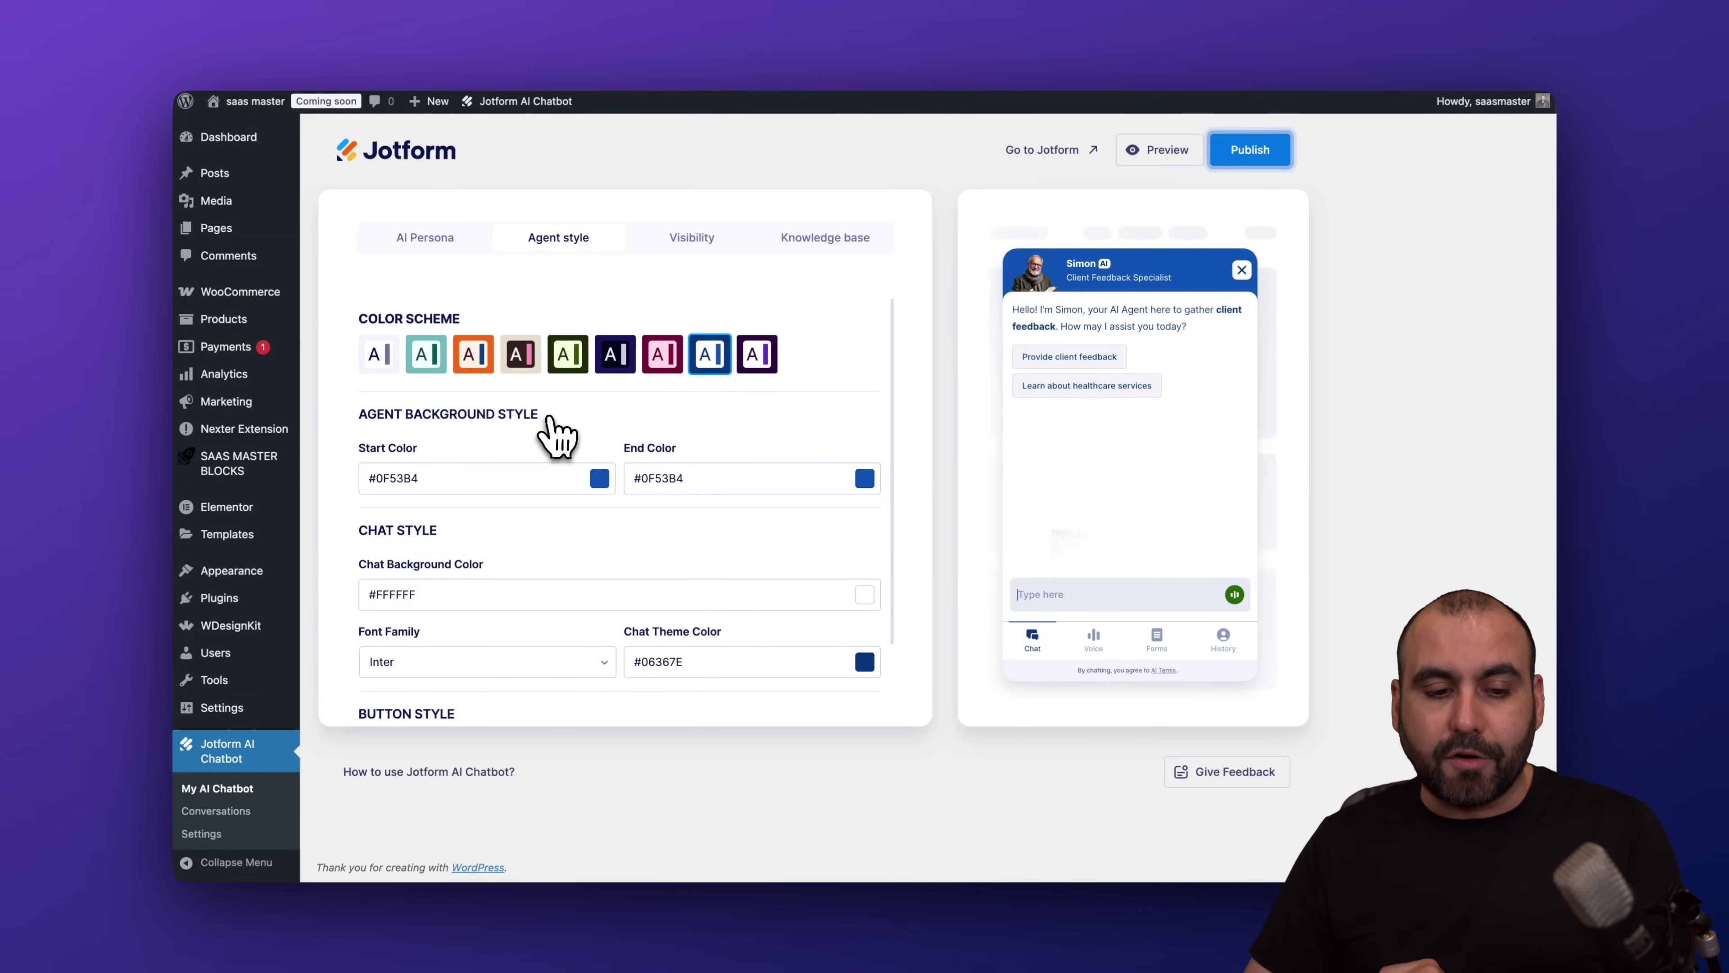
scroll(559, 432, "down", 3)
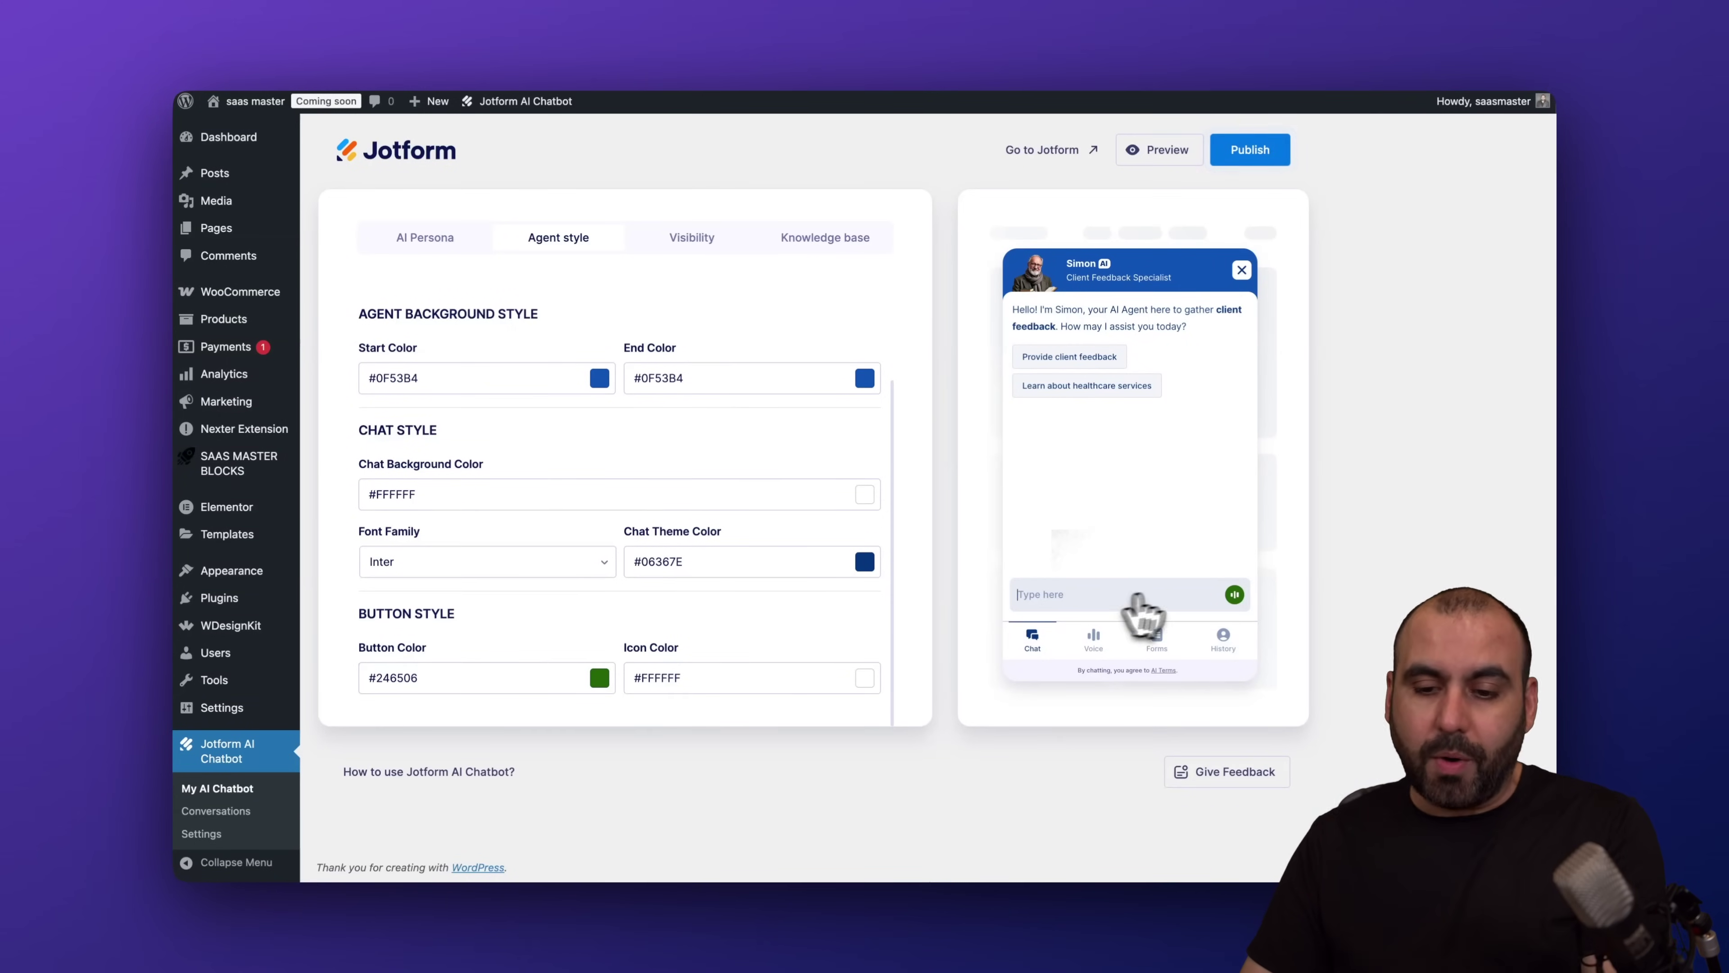
scroll(708, 532, "up", 2)
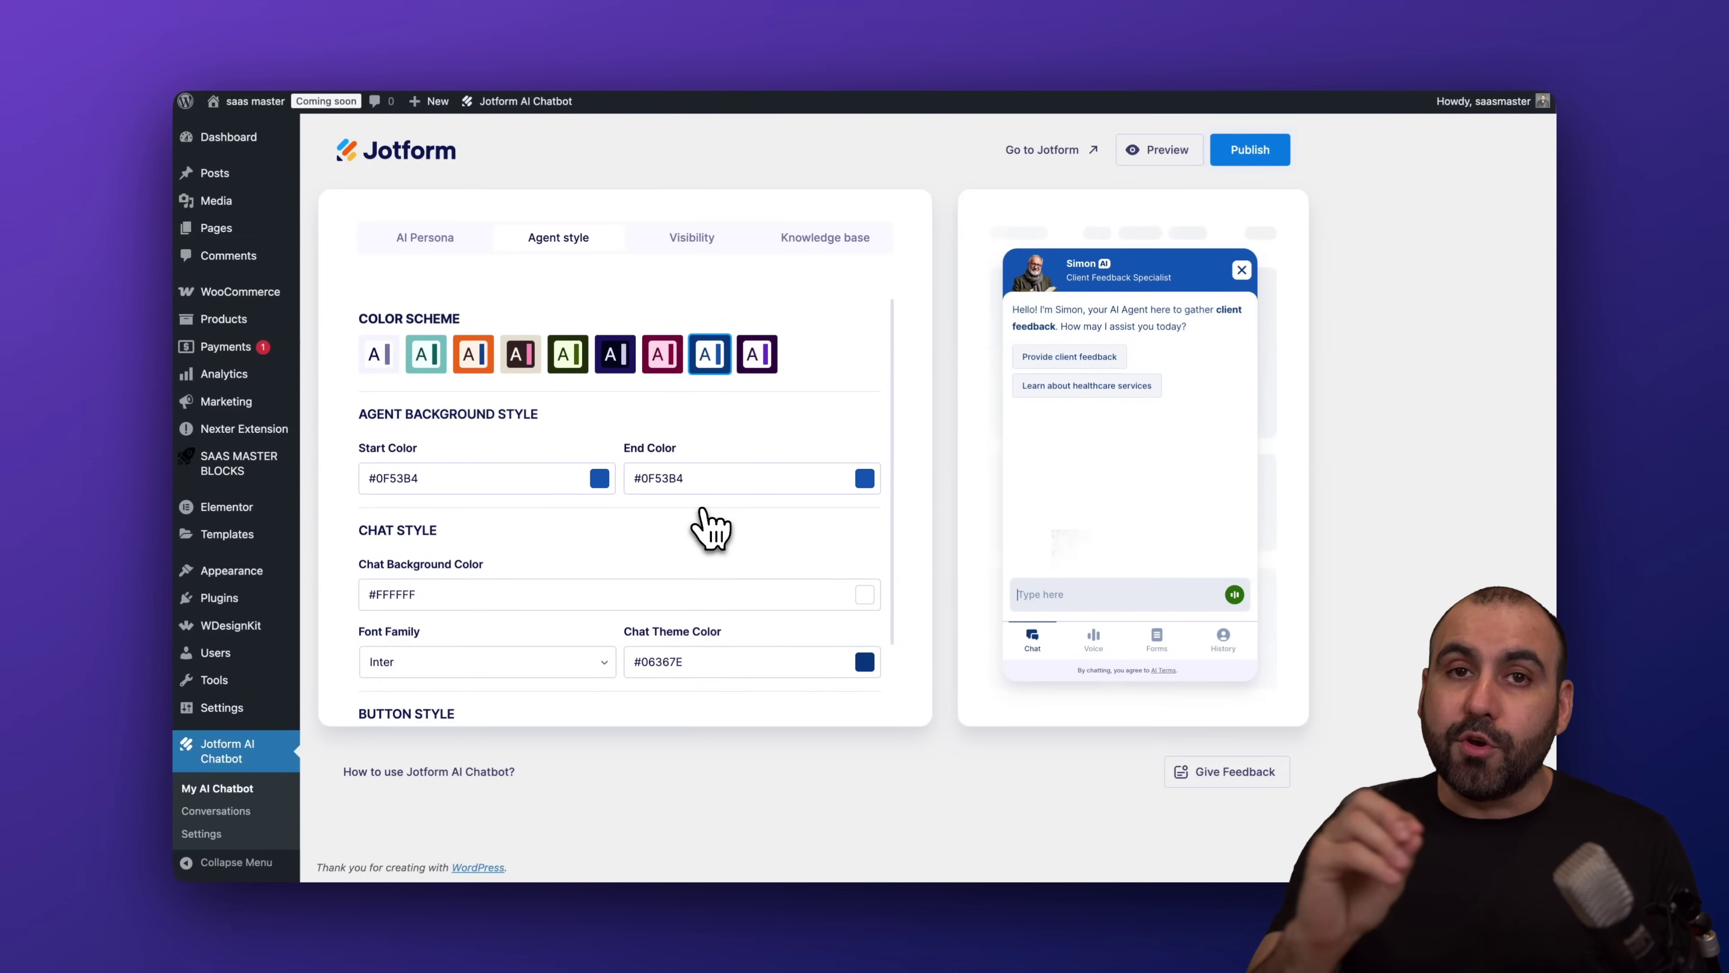
left_click(692, 237)
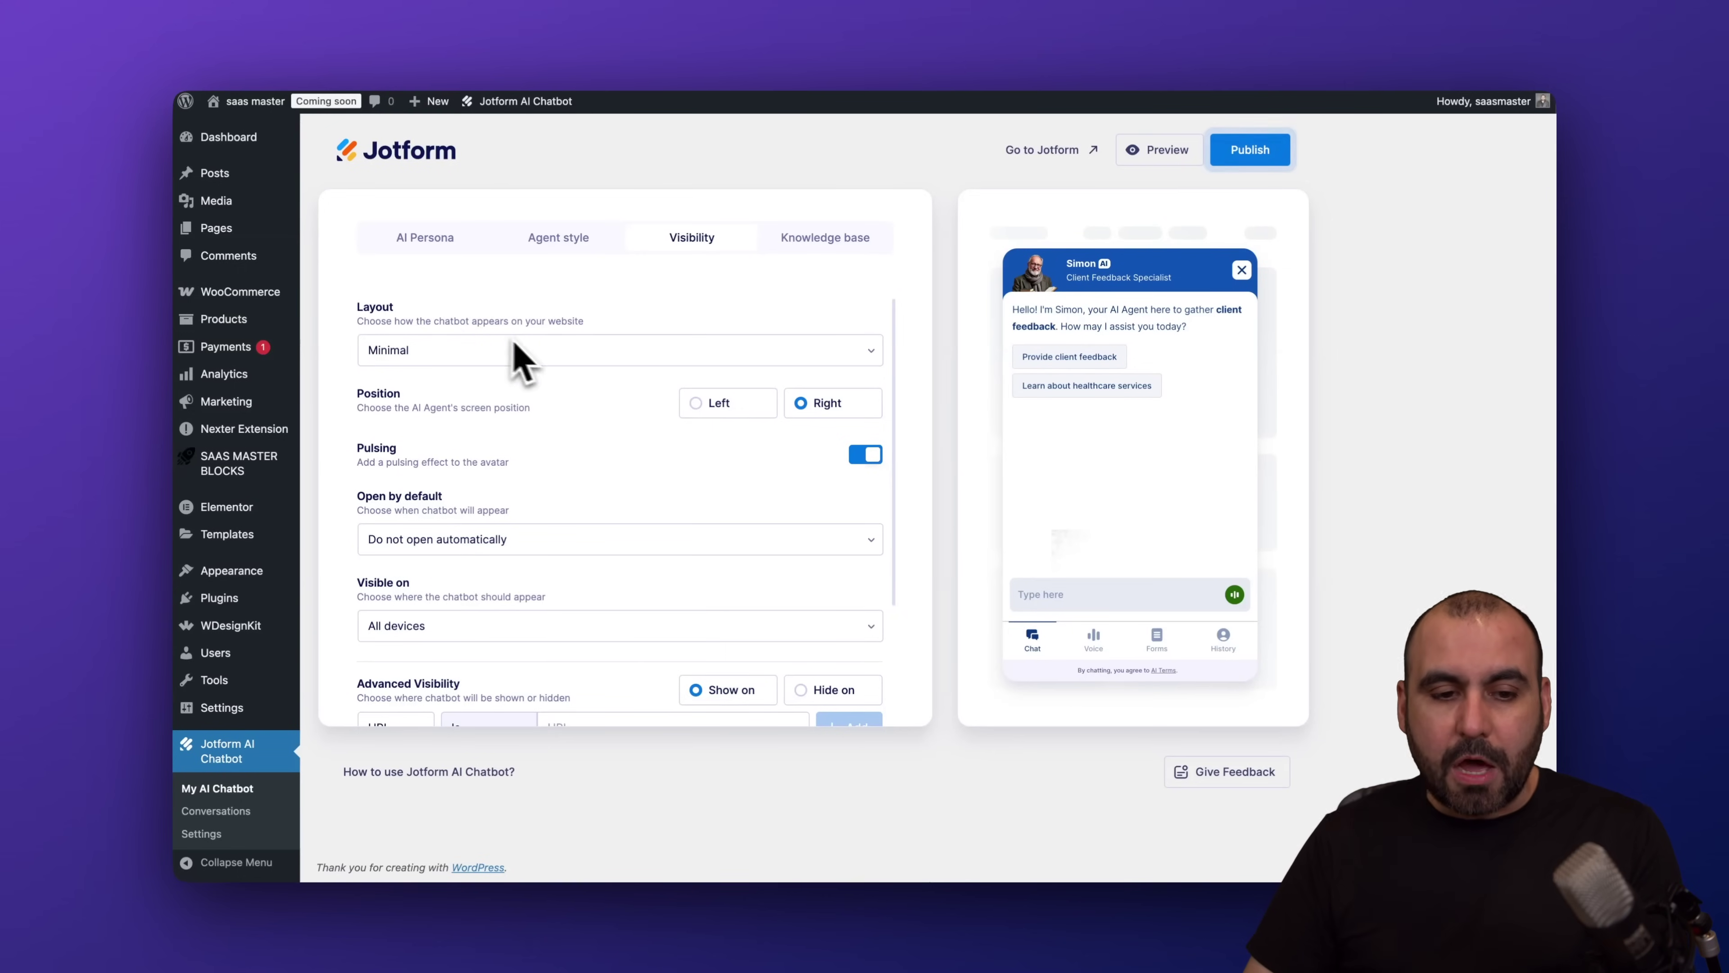
Step: Set the chatbot to Extended layout, Left position, and visible on Desktop only
left_click(524, 351)
left_click(476, 334)
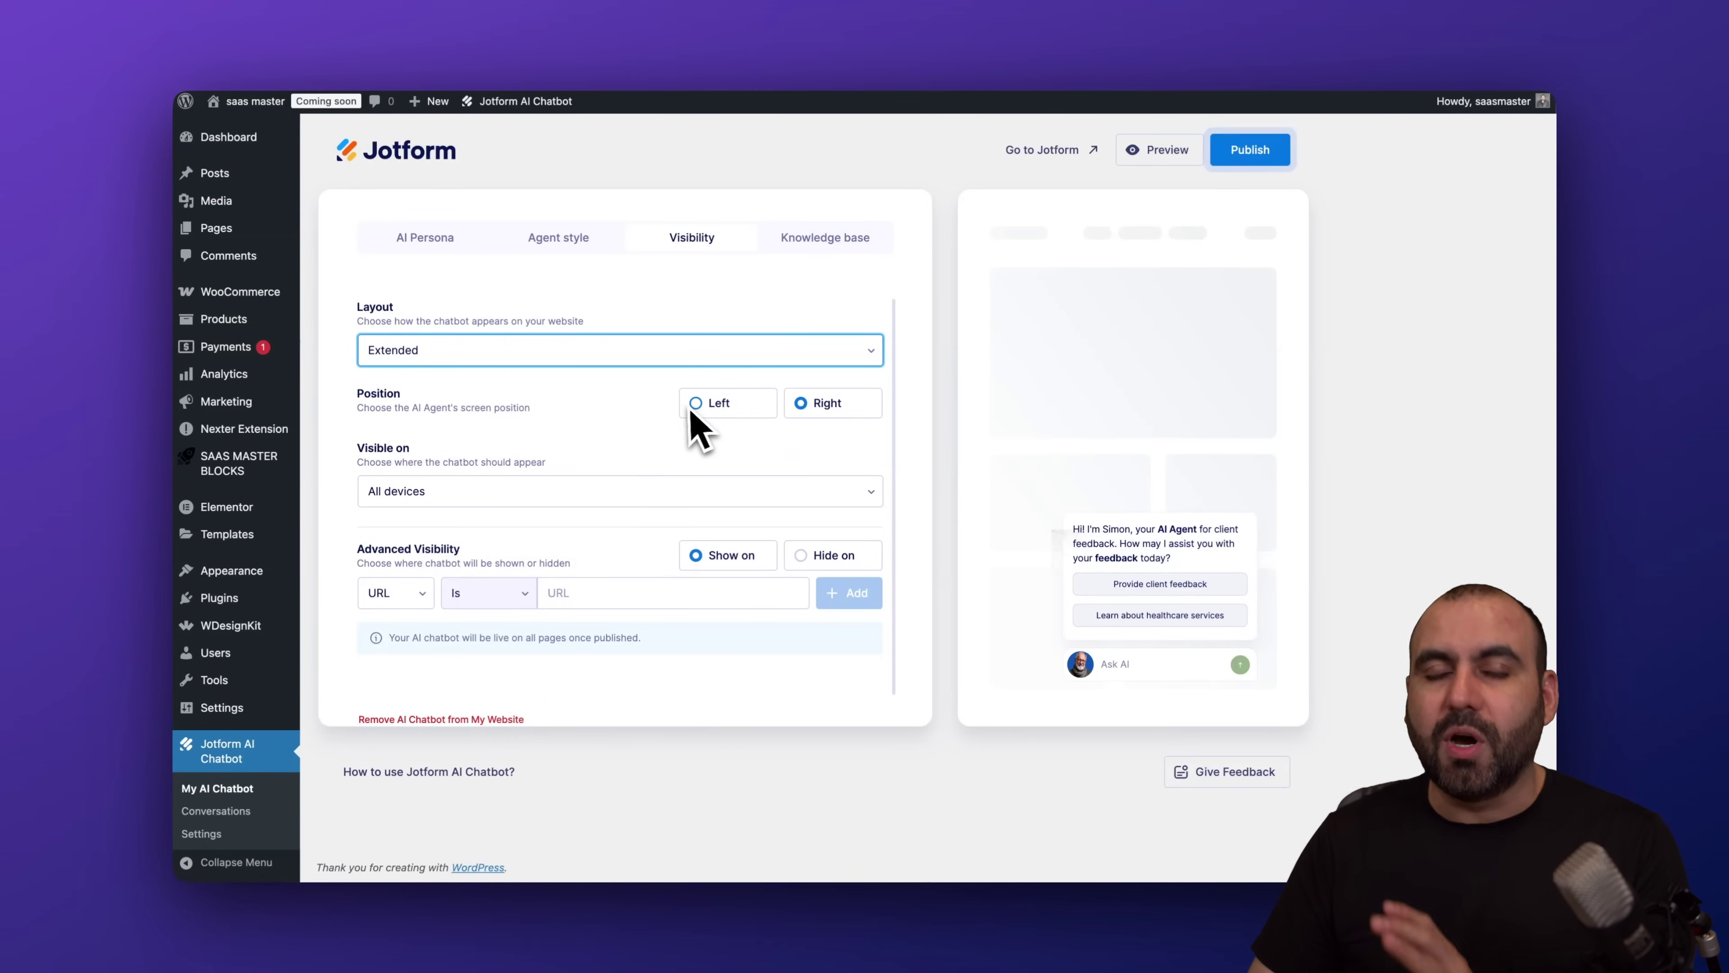
scroll(678, 426, "down", 1)
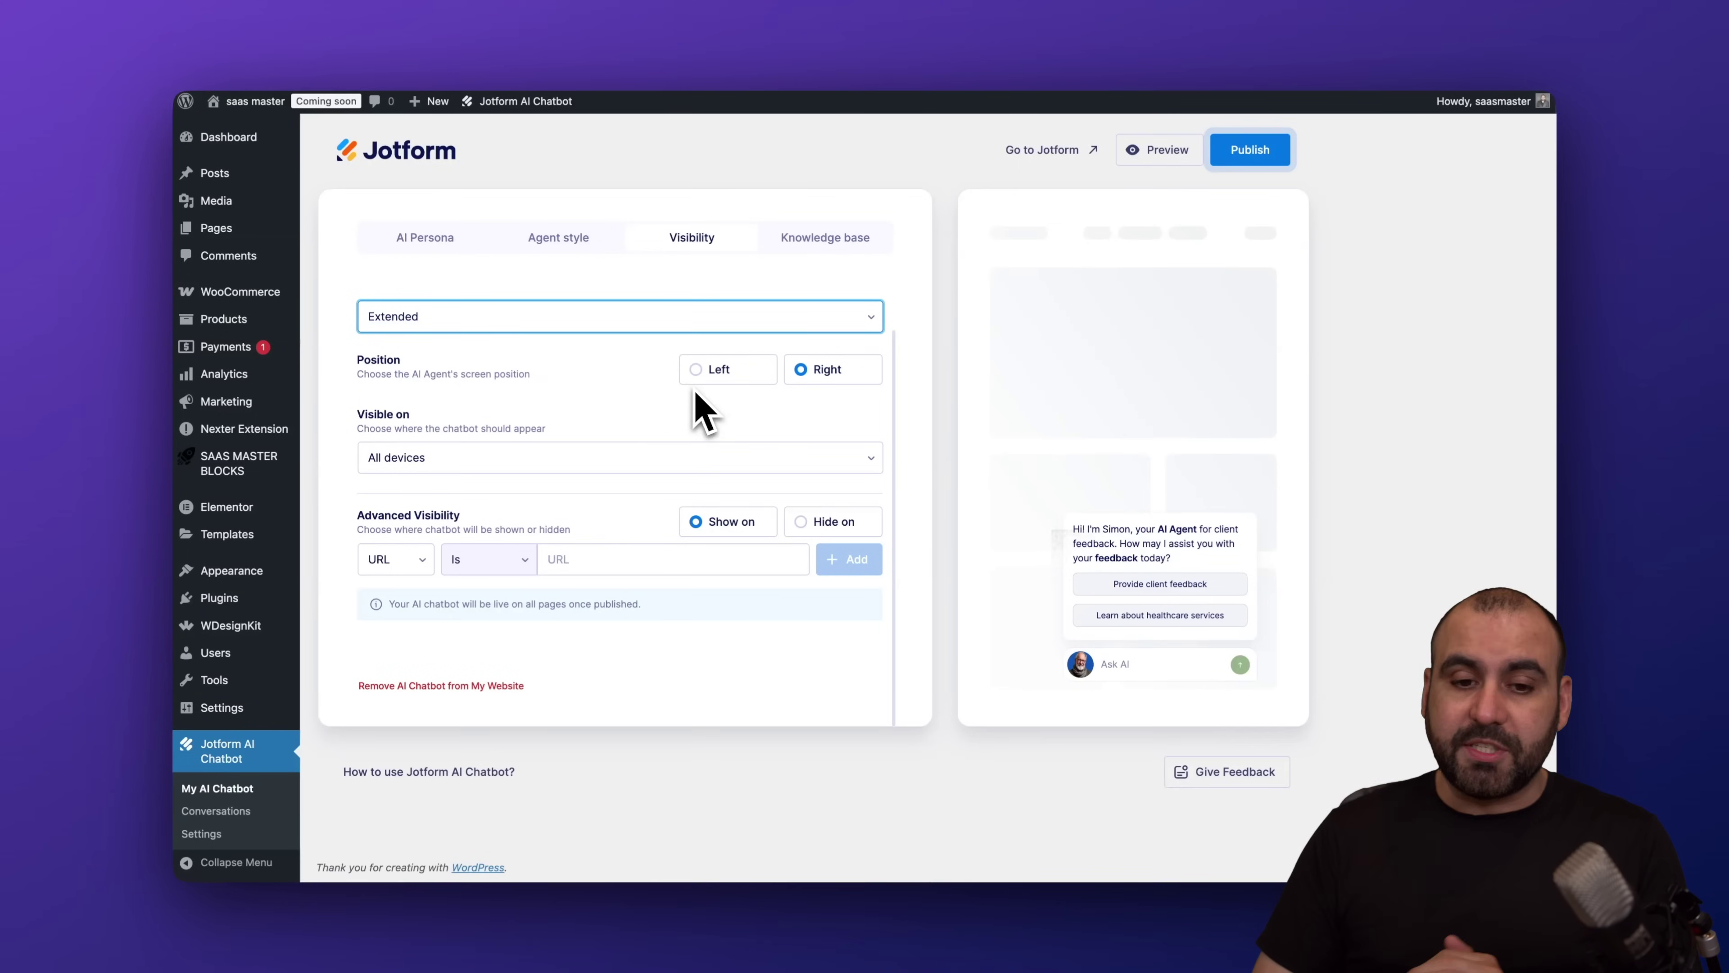
left_click(698, 373)
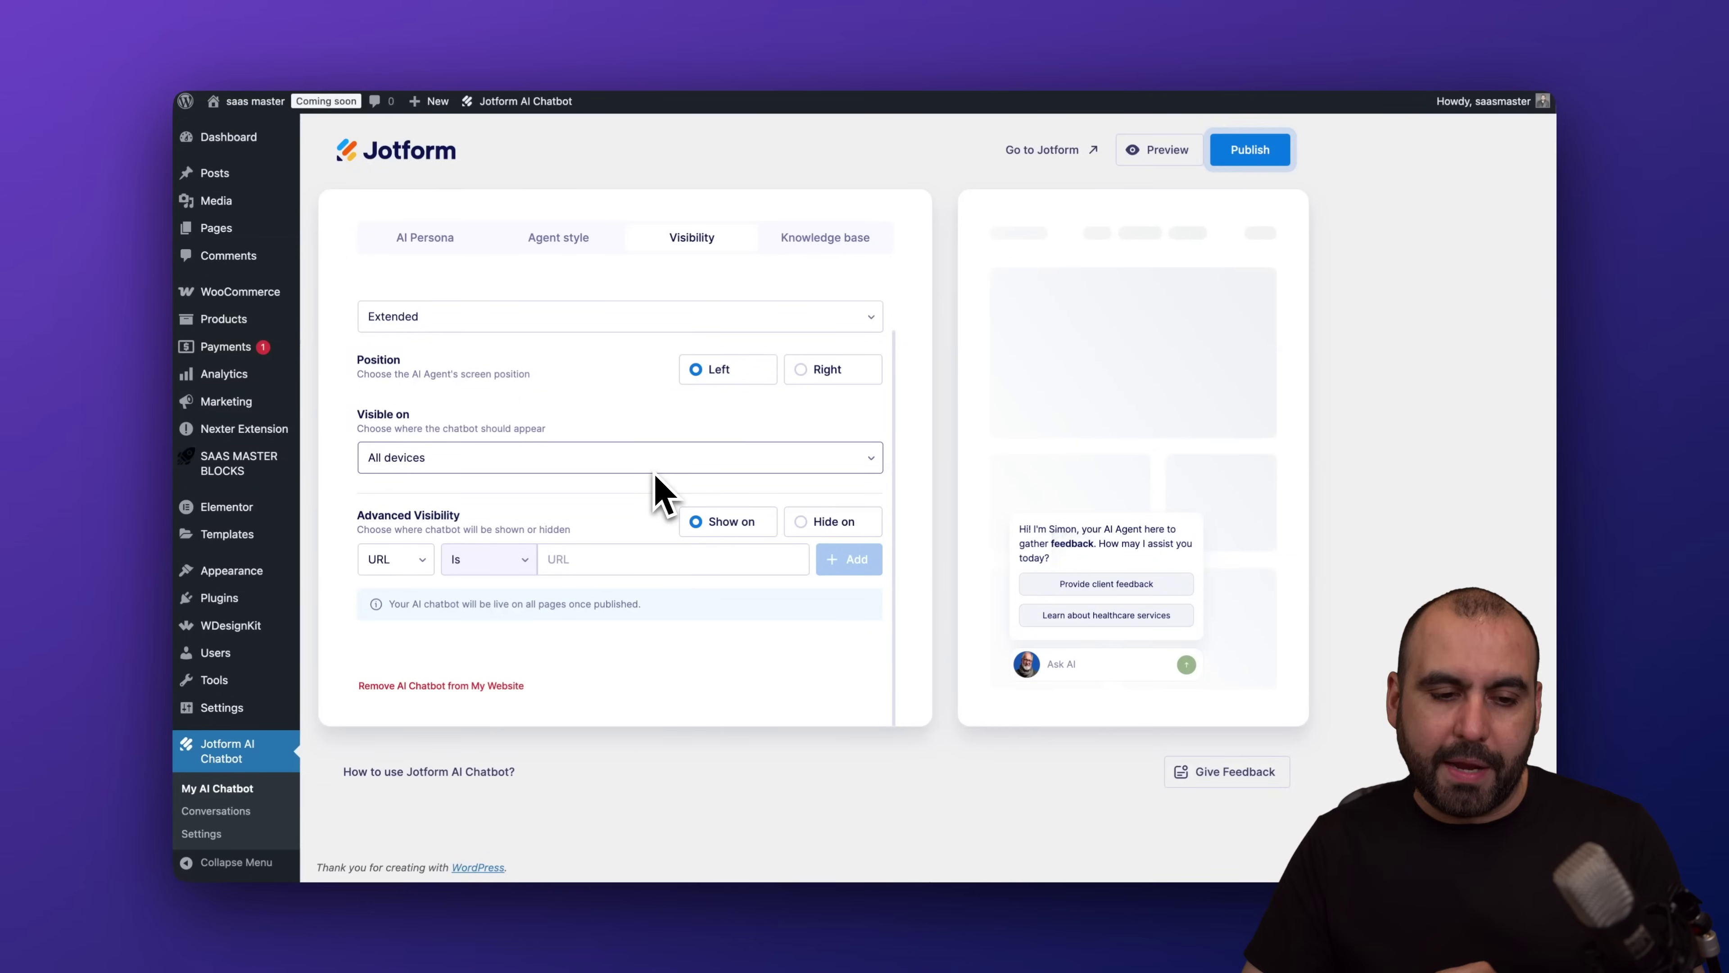
scroll(657, 492, "down", 1)
left_click(485, 456)
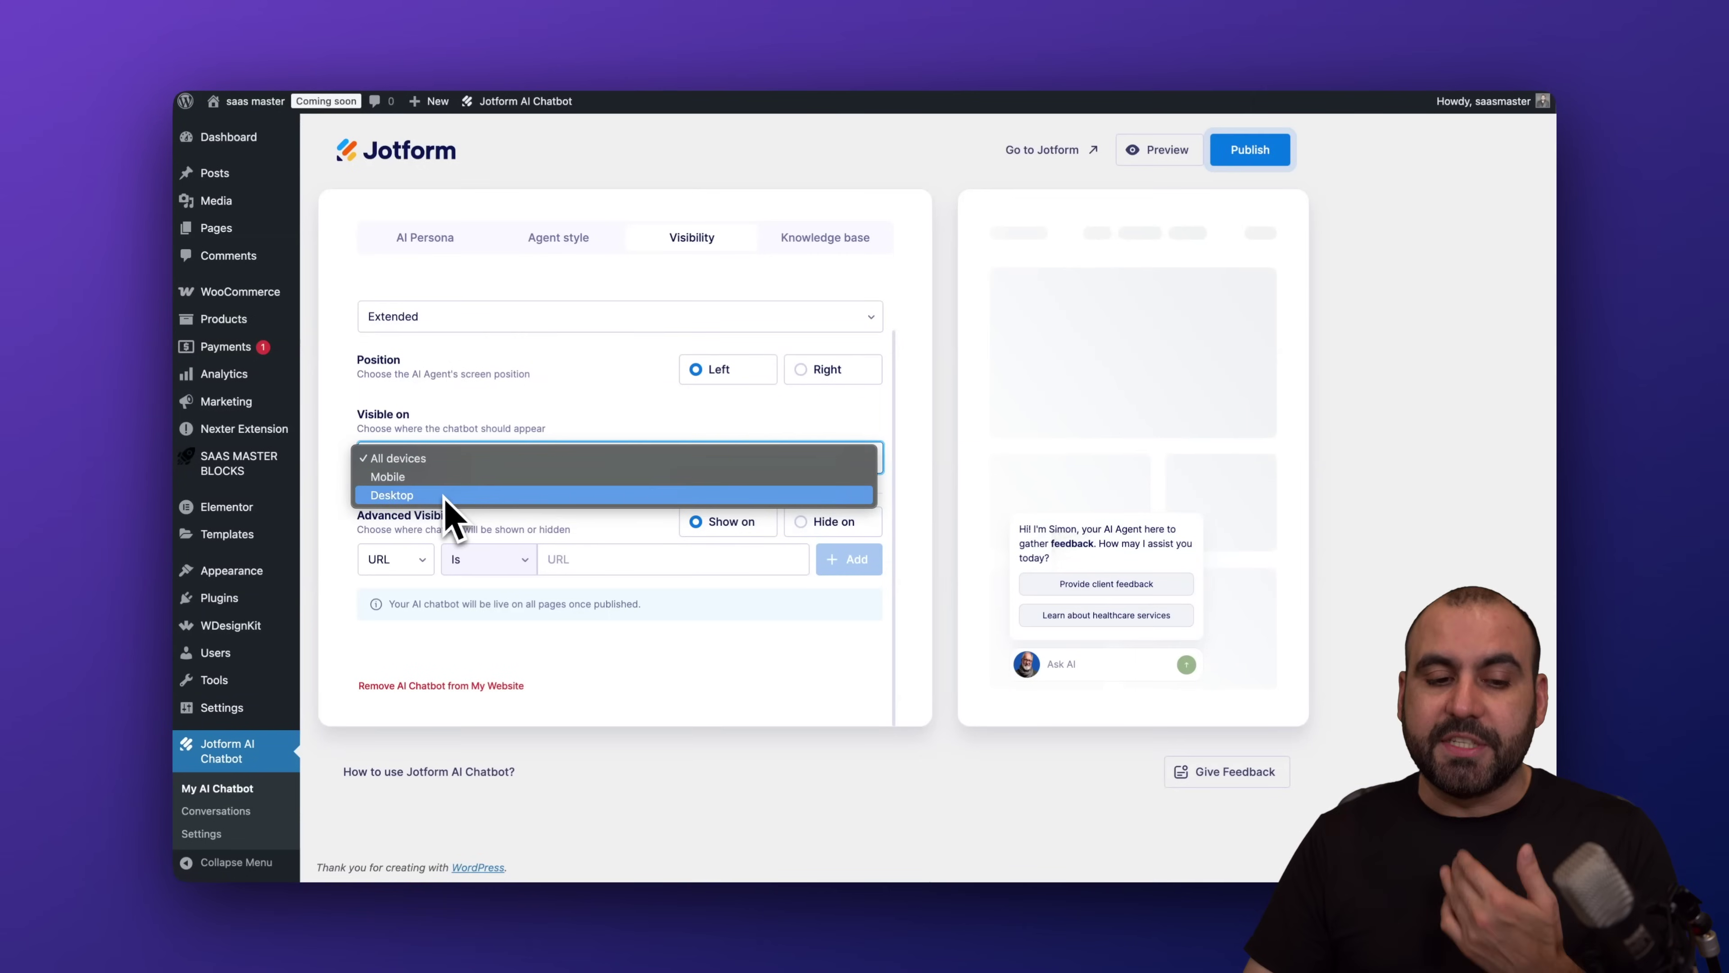
left_click(504, 496)
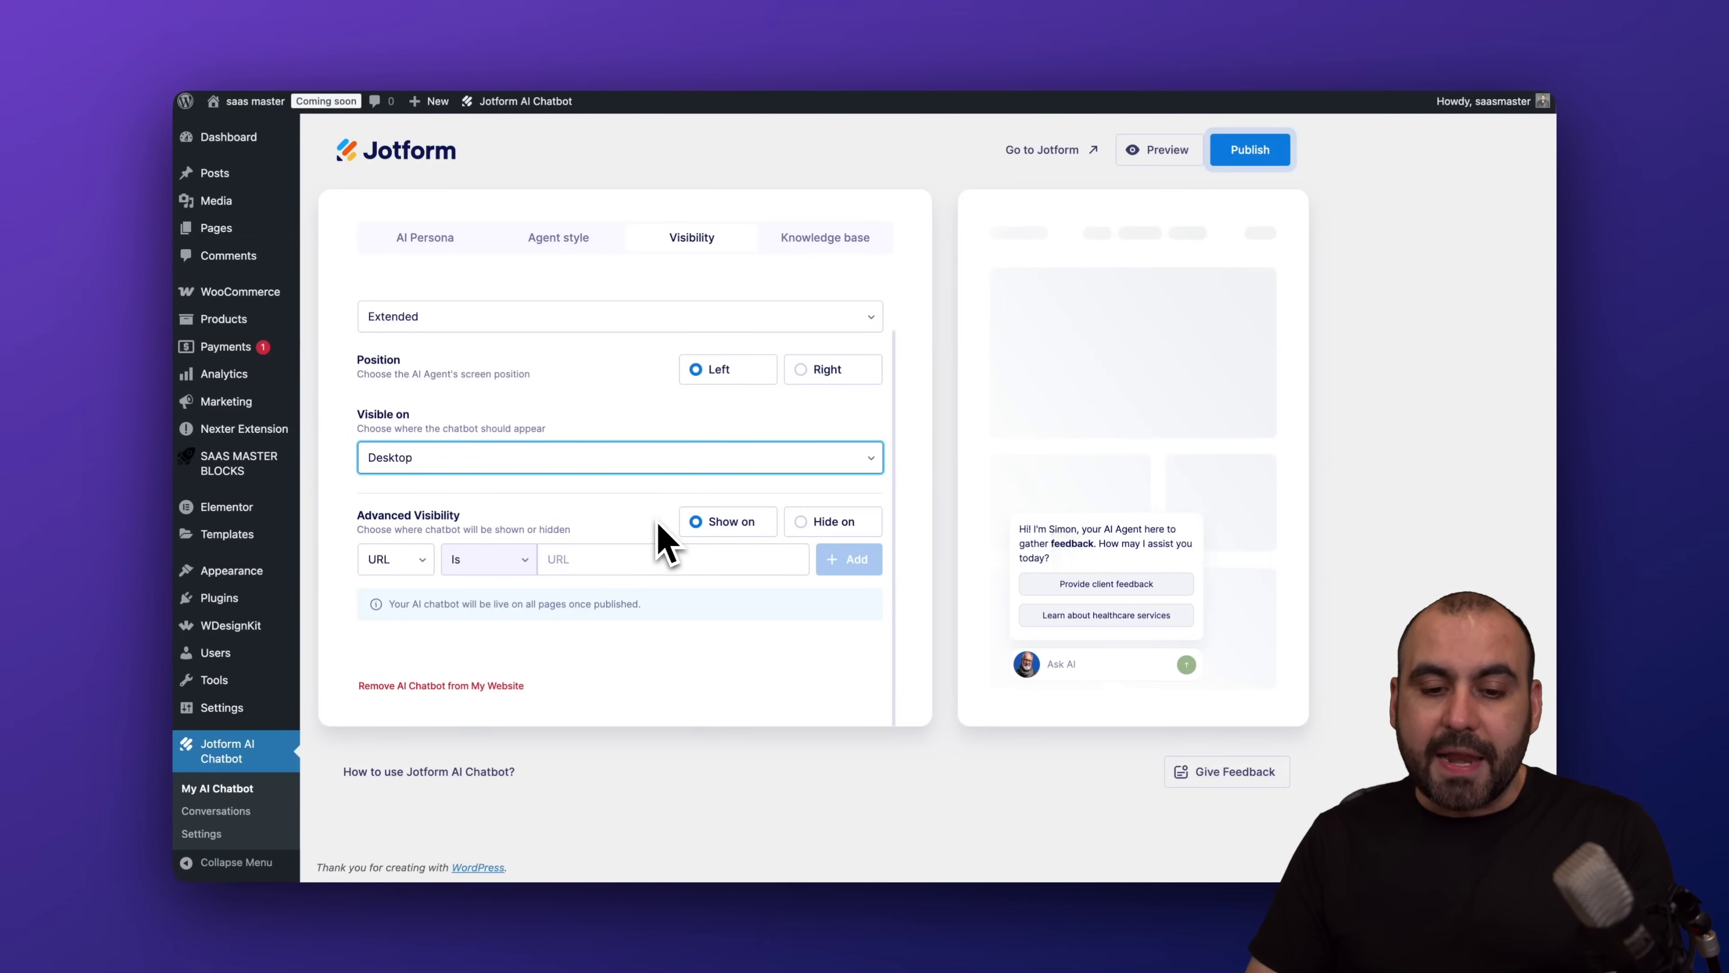
left_click(804, 523)
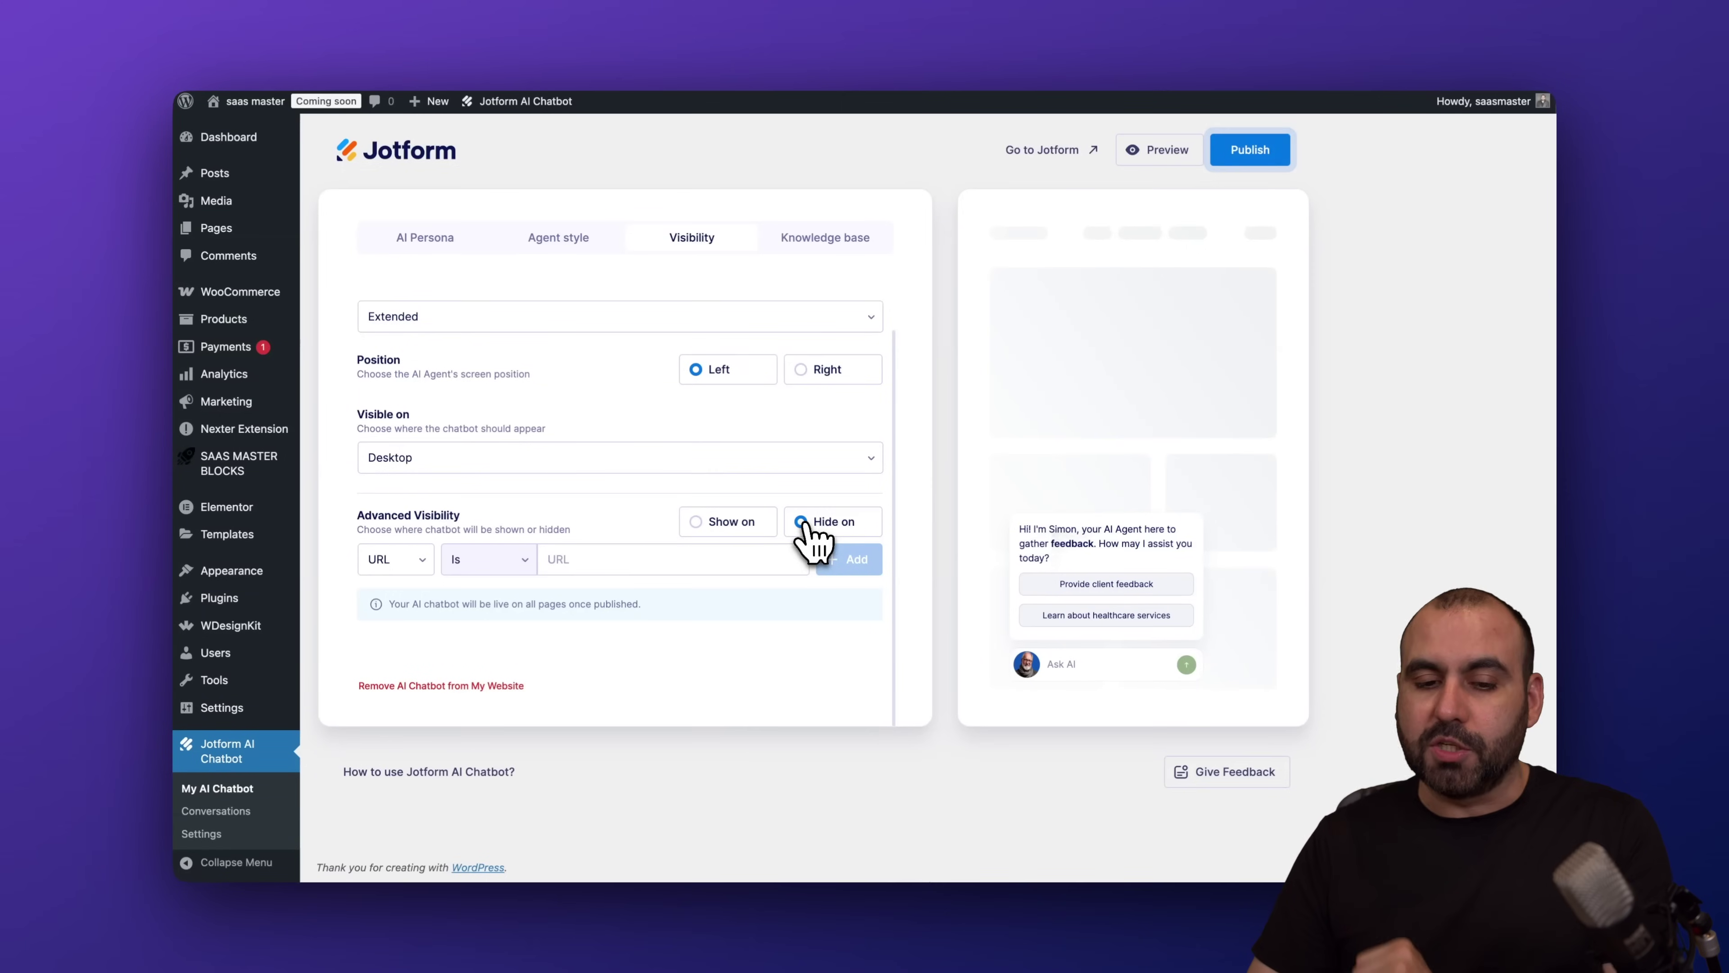
Step: Add an advanced visibility rule hiding the chatbot where URL is /blog/, then view the Knowledge base
left_click(428, 569)
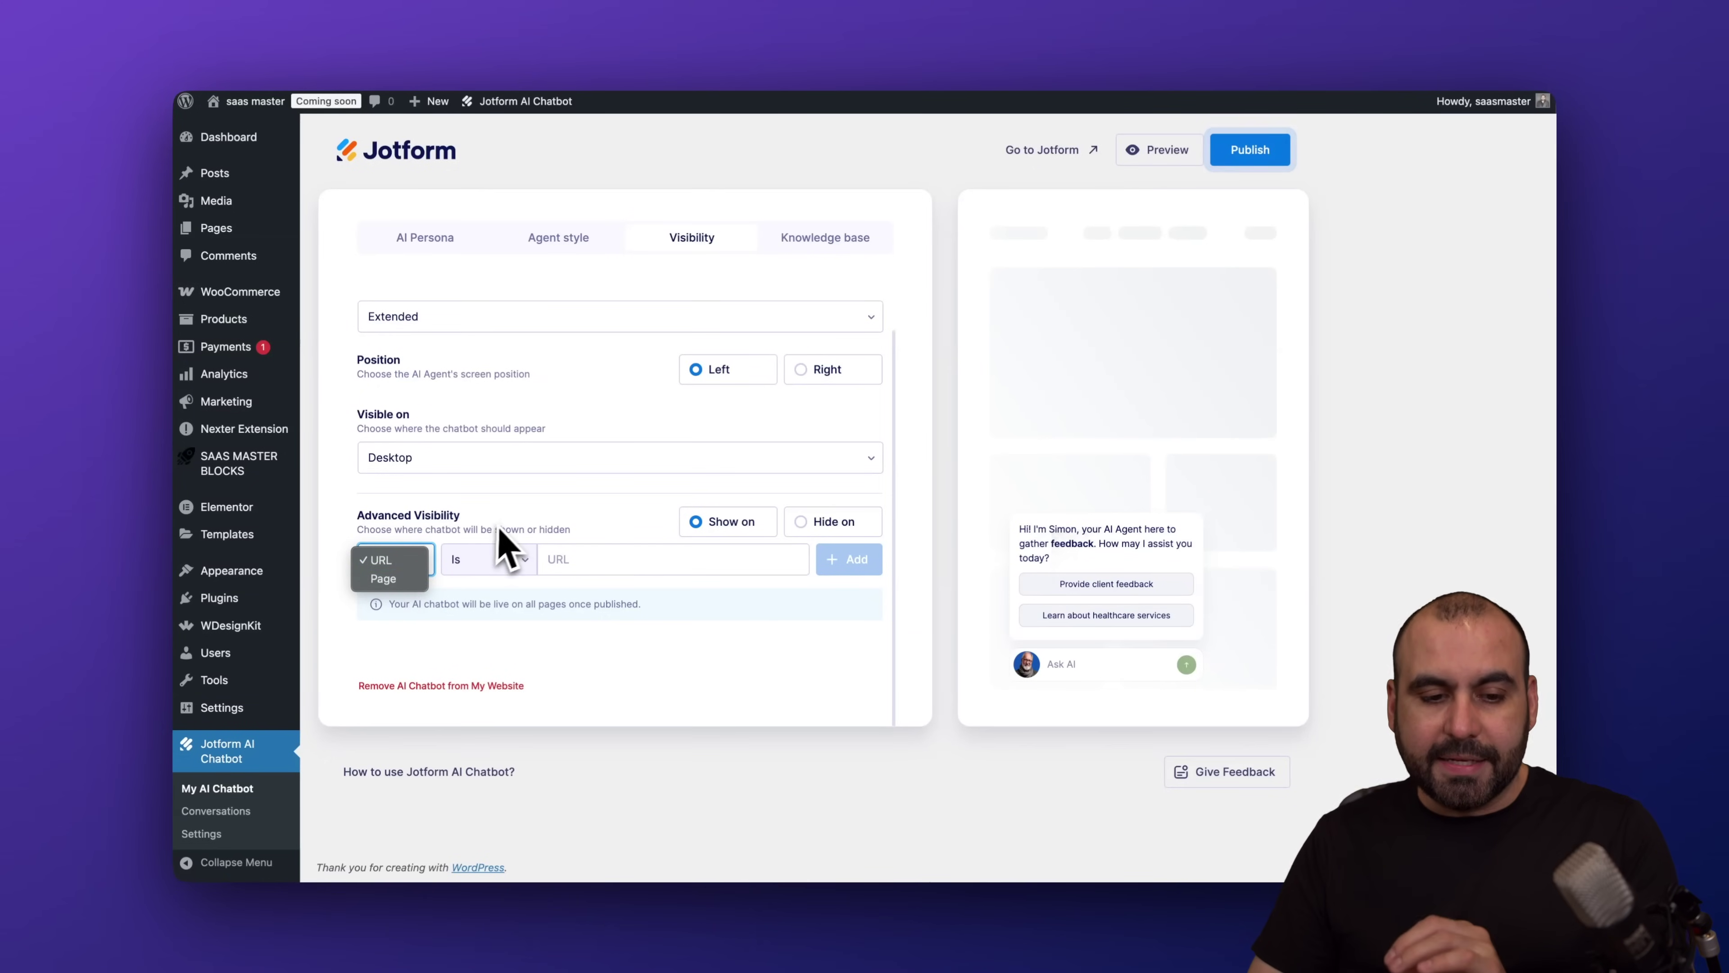
left_click(504, 555)
left_click(514, 565)
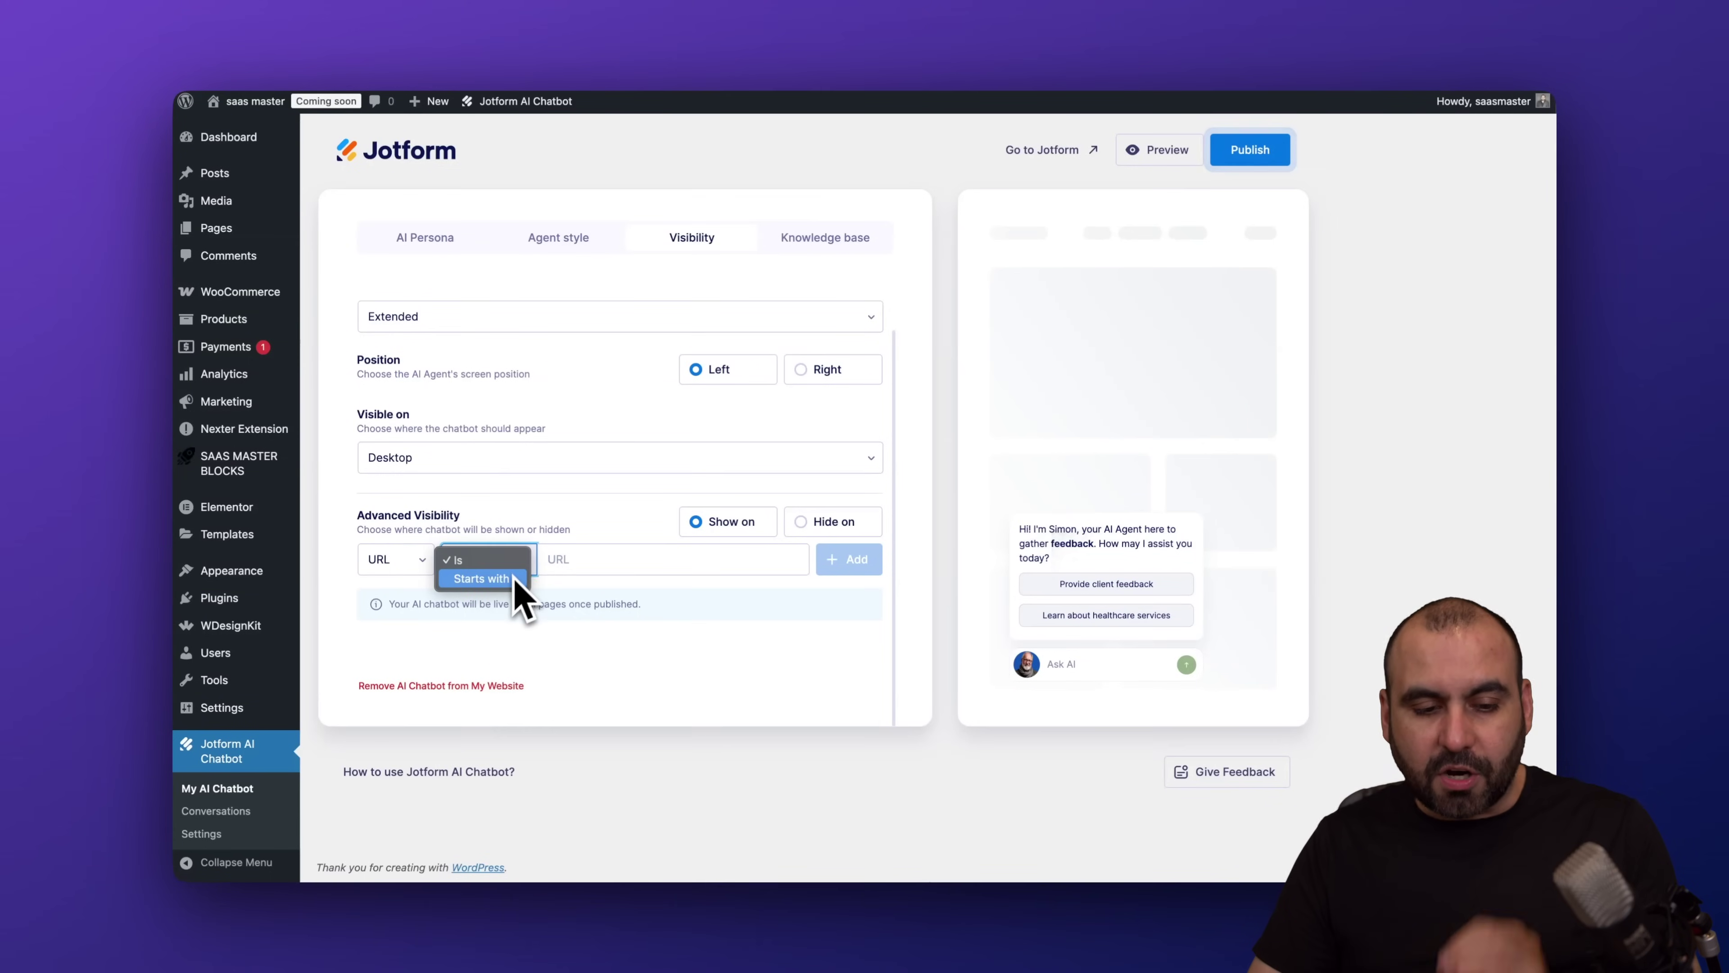
left_click(608, 560)
left_click(608, 559)
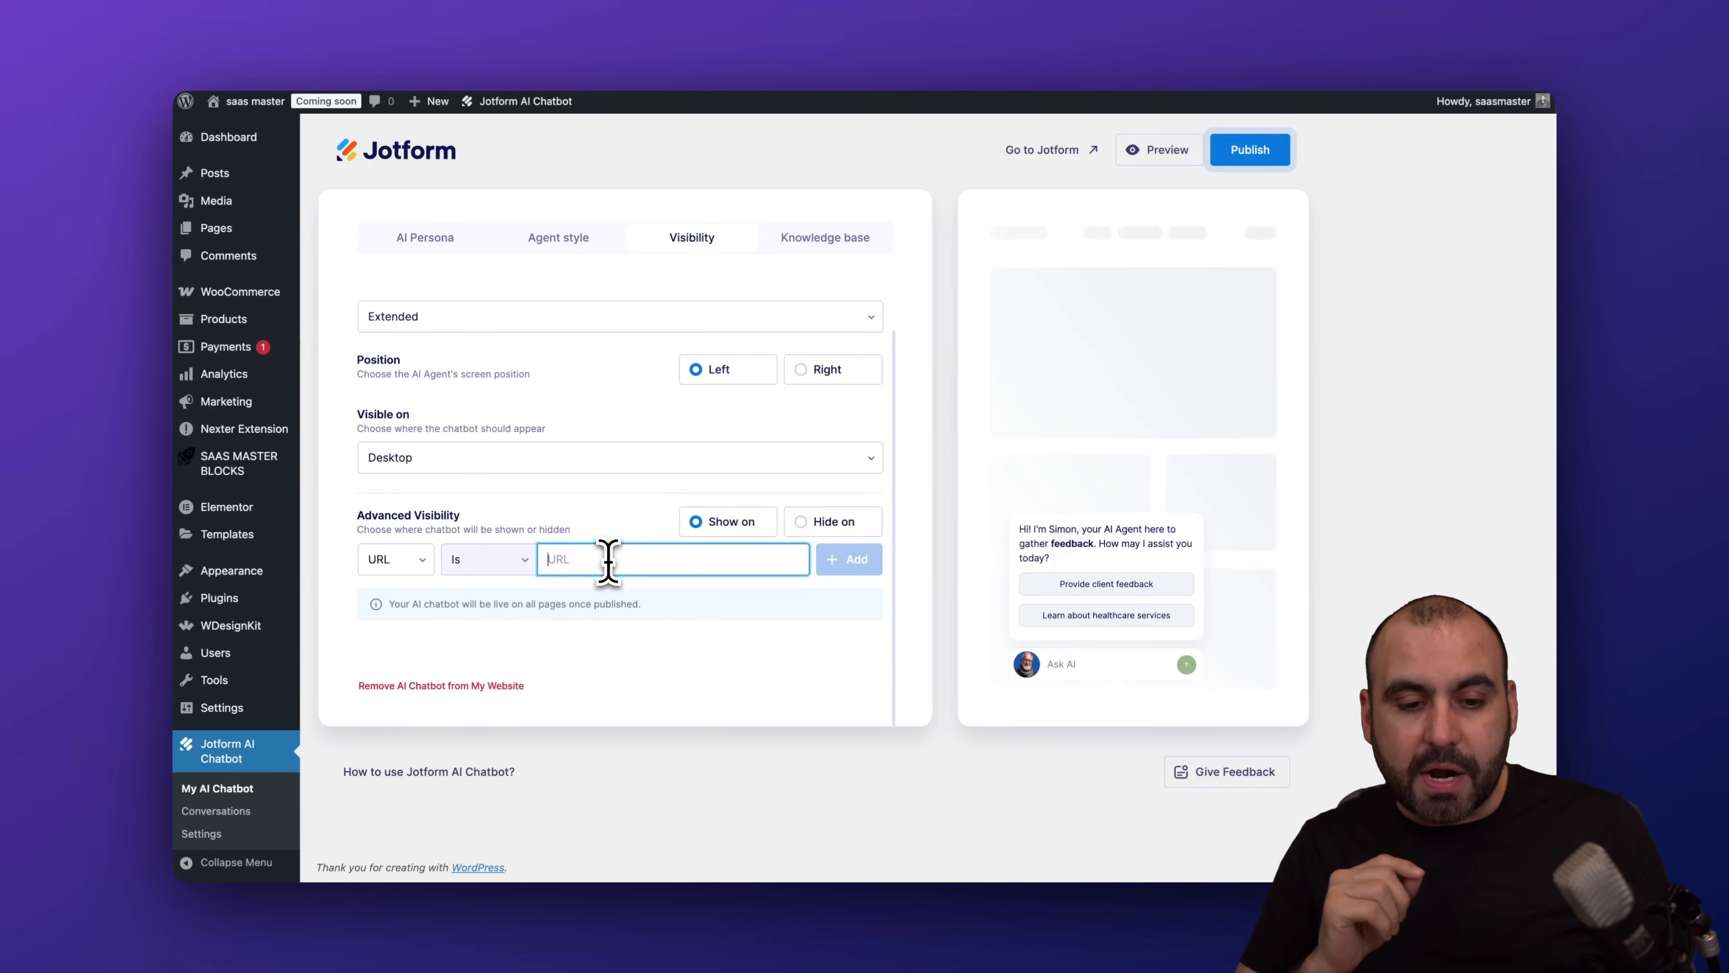
left_click(817, 526)
left_click(660, 557)
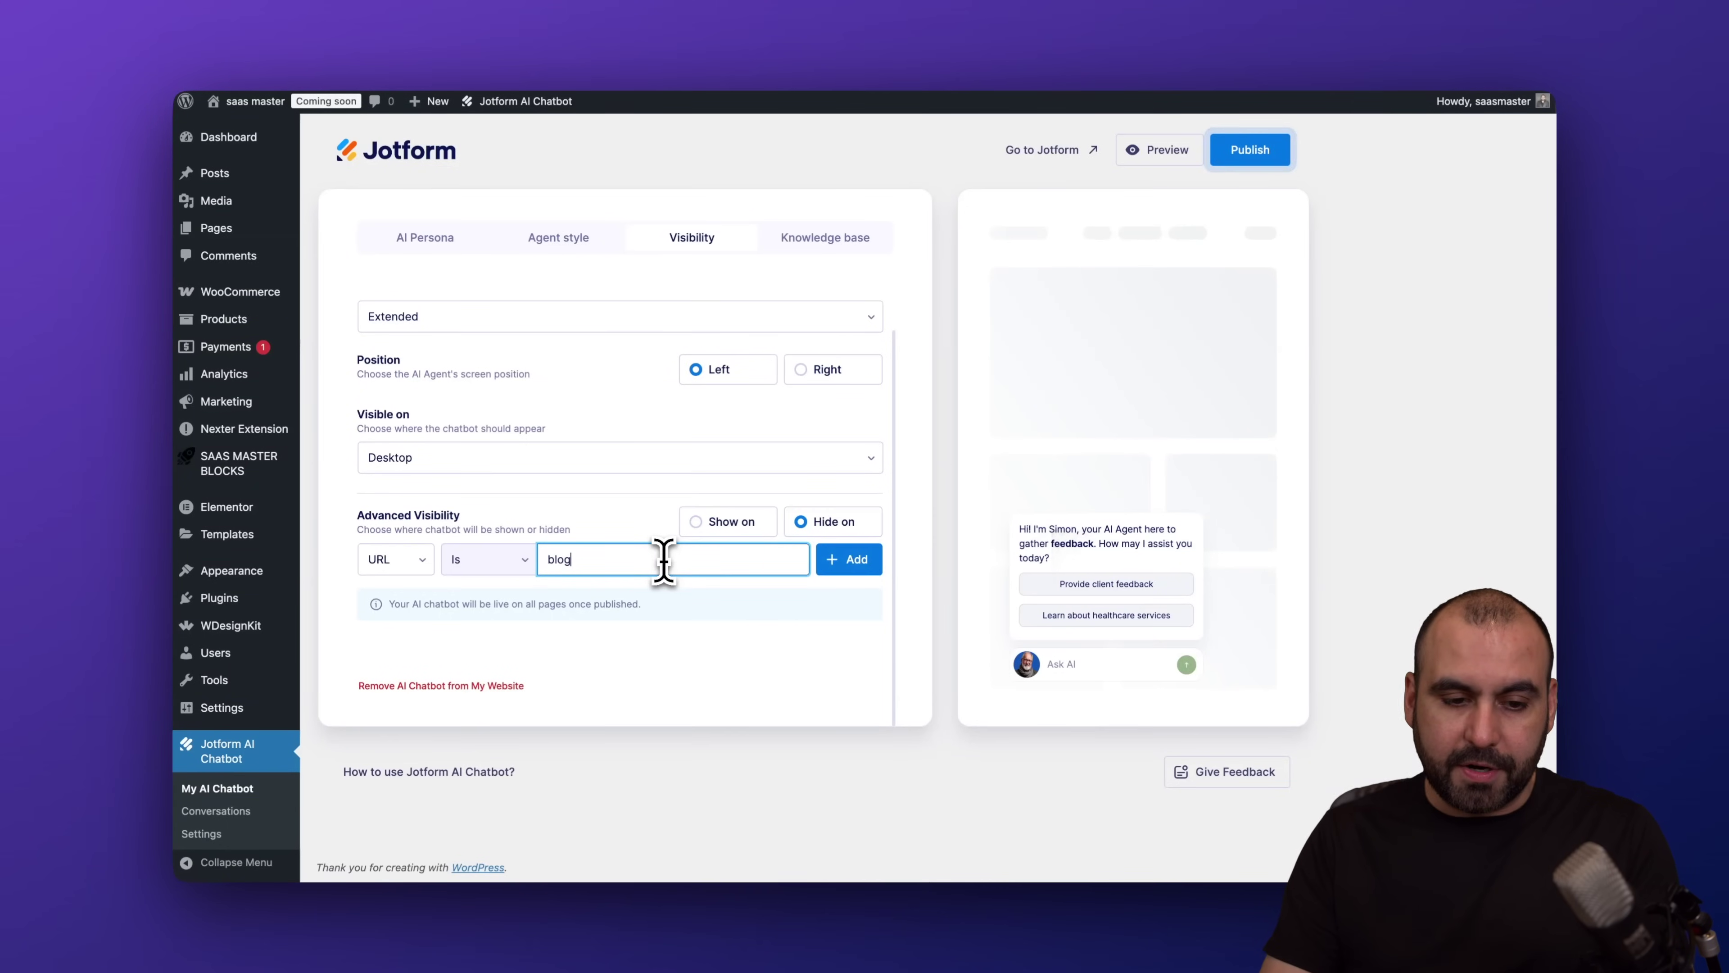
type("blog/")
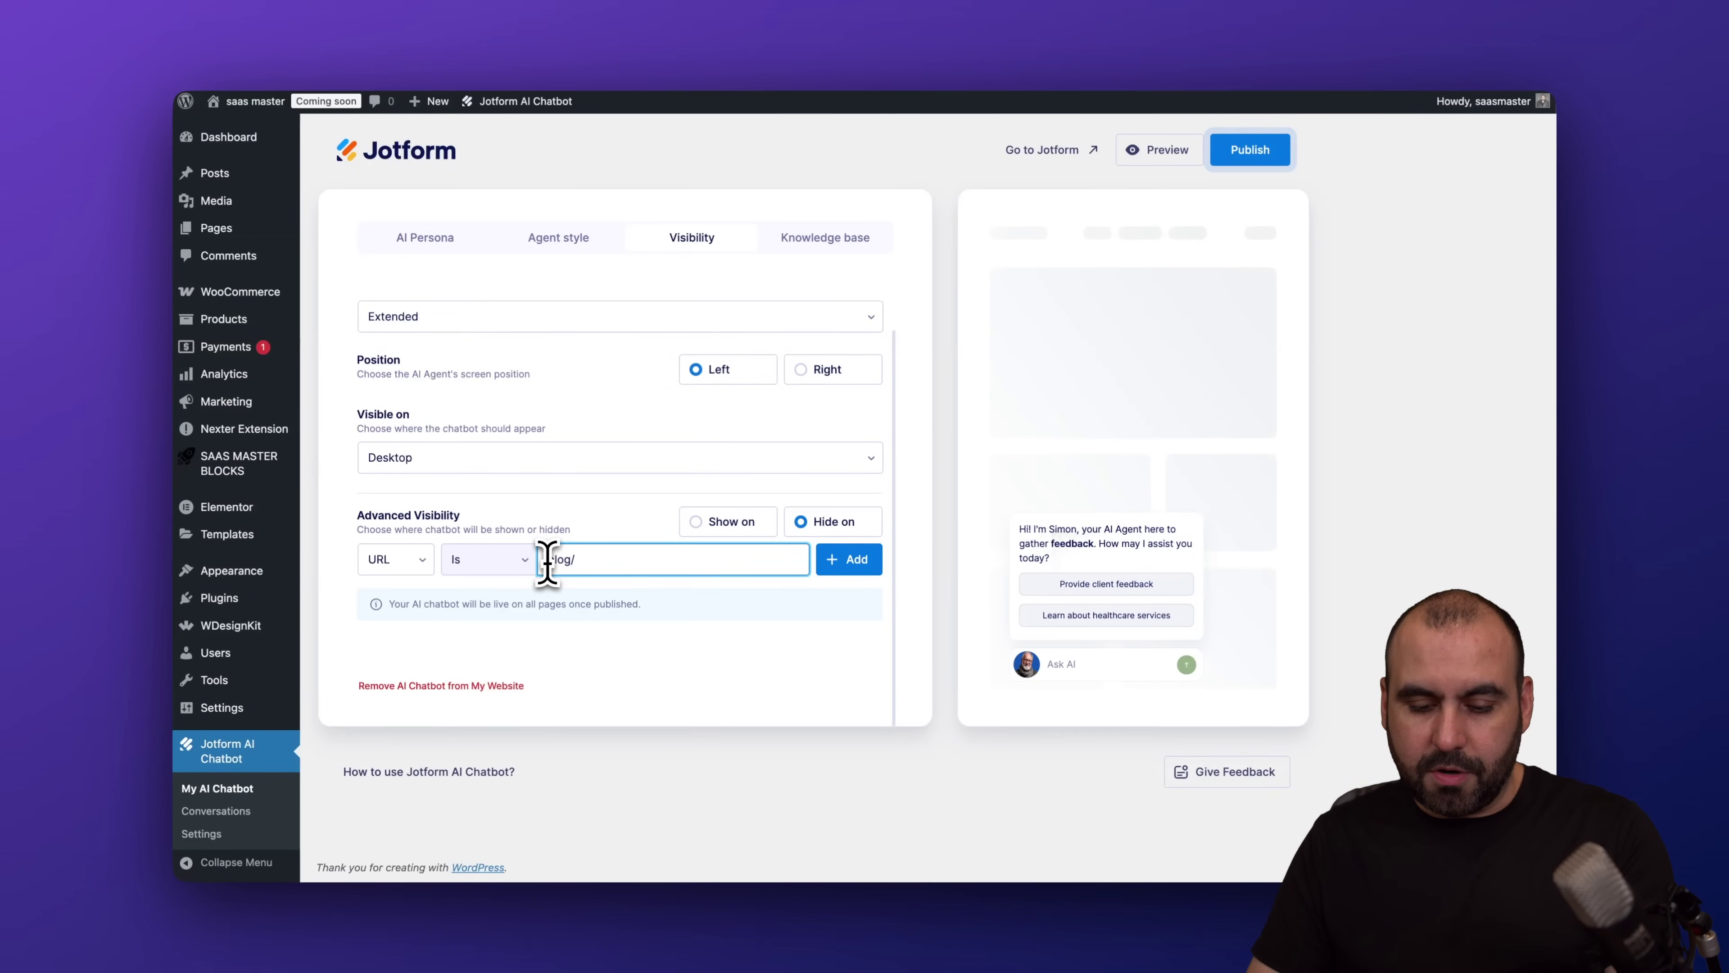
left_click(487, 569)
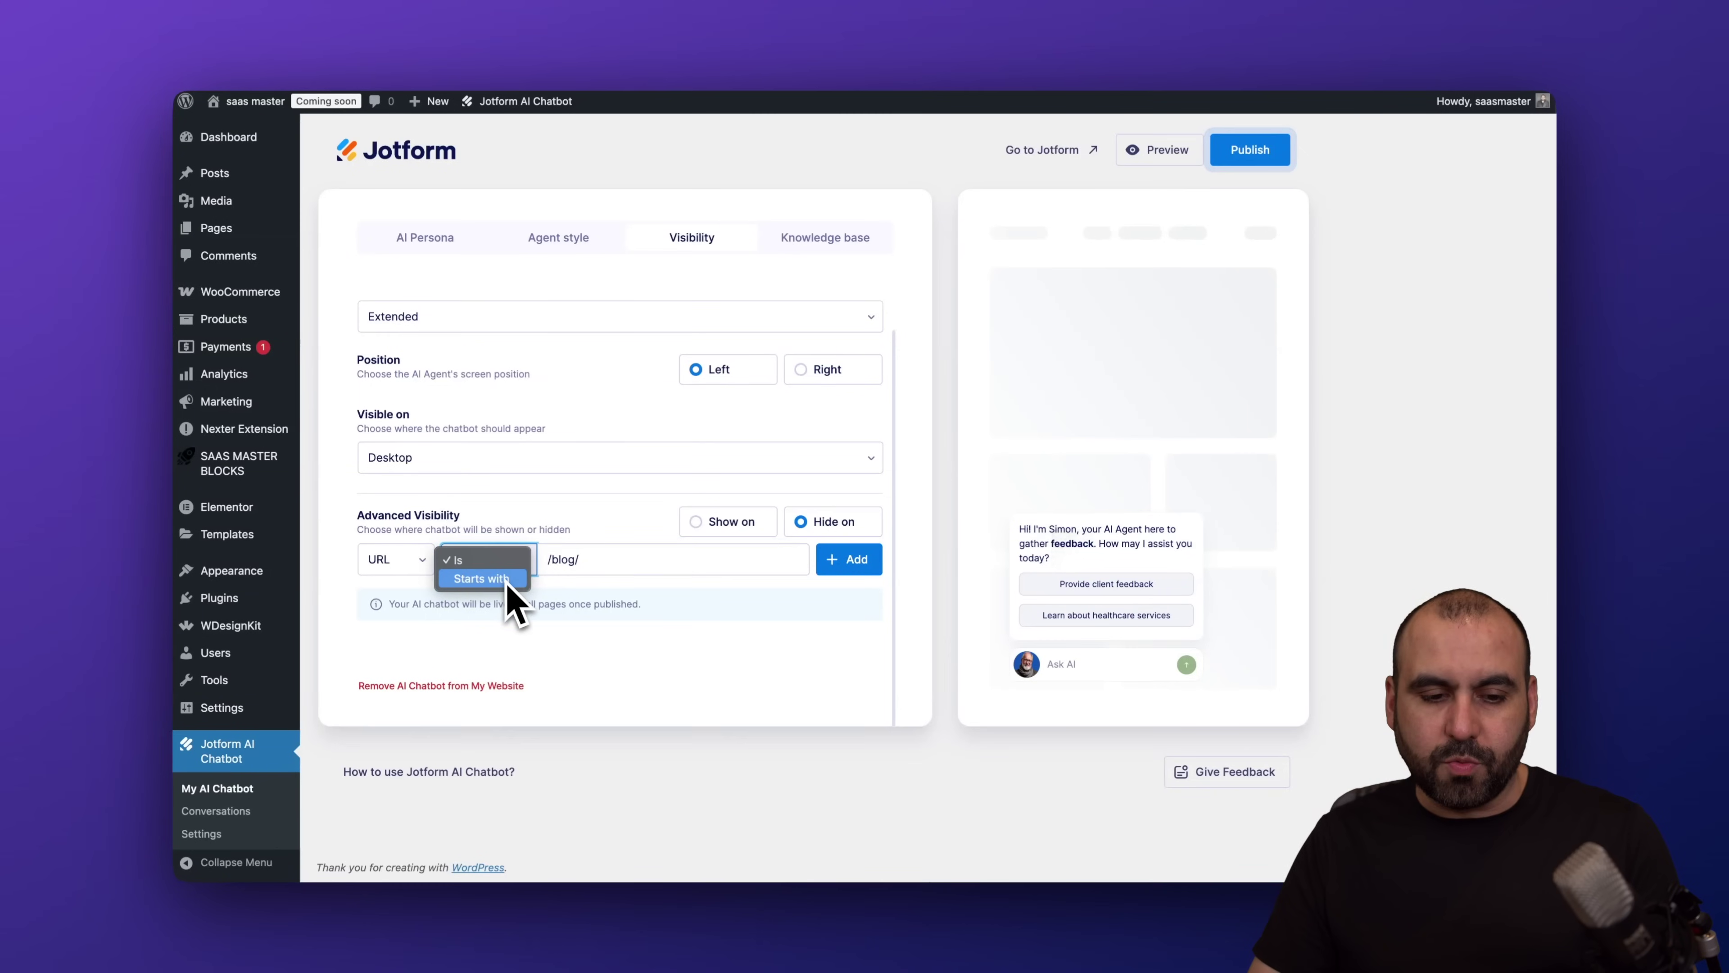
left_click(598, 602)
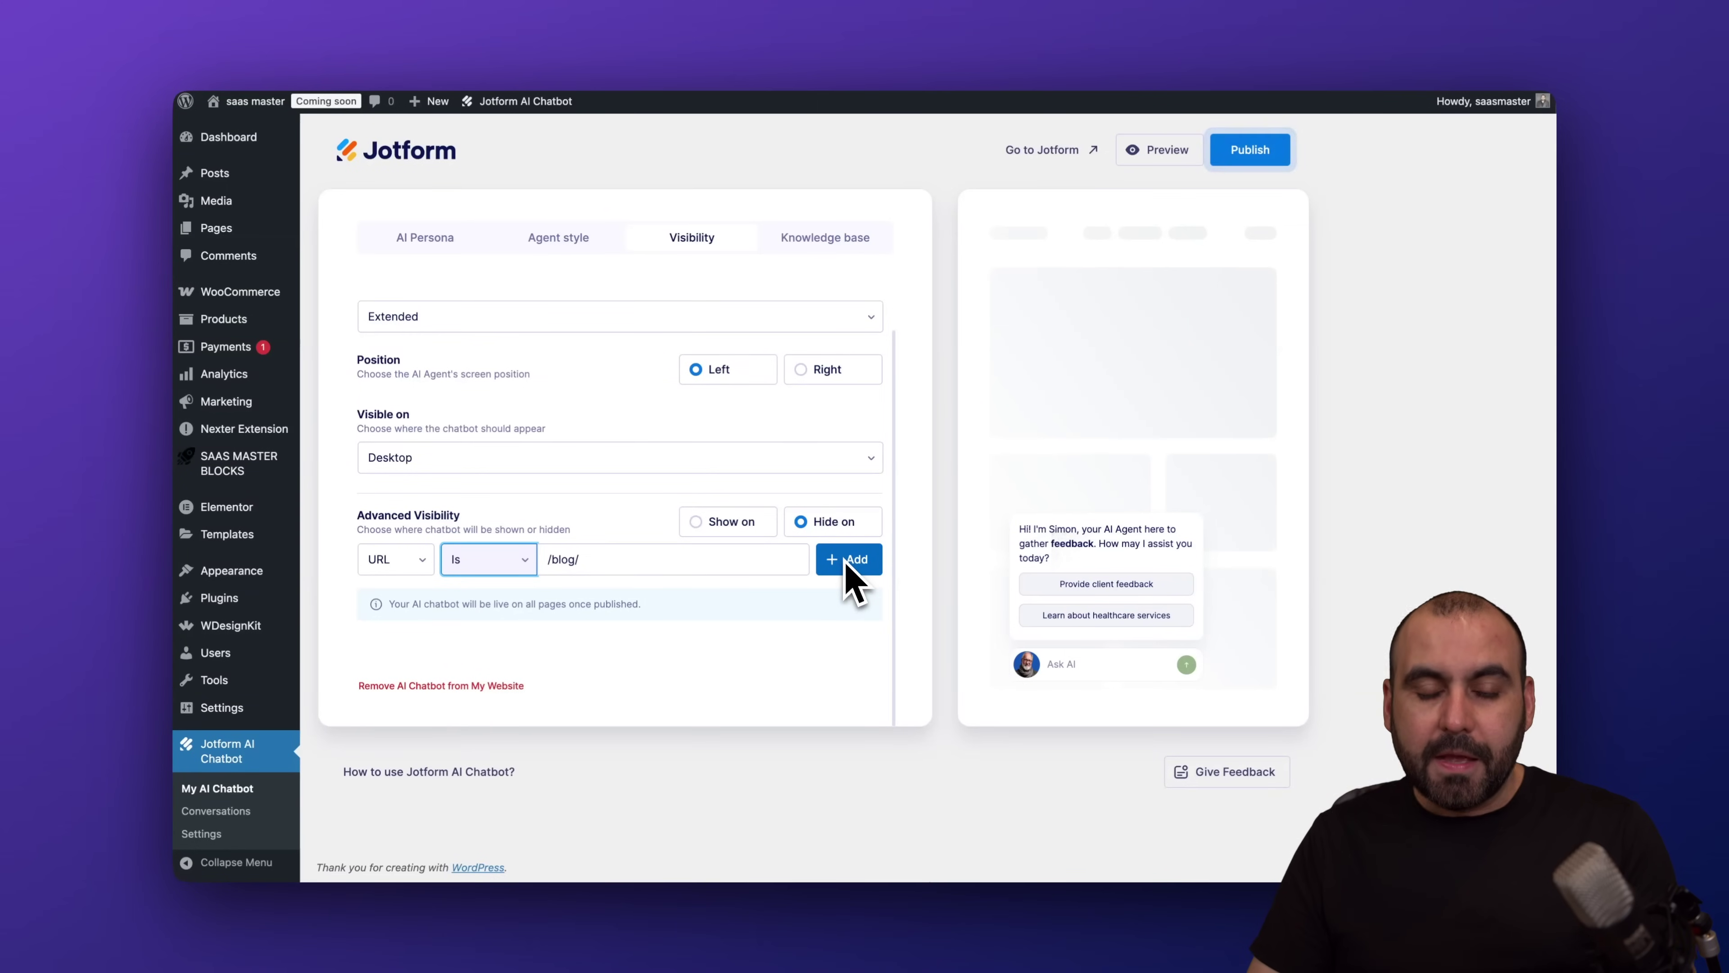
scroll(850, 565, "up", 1)
left_click(820, 240)
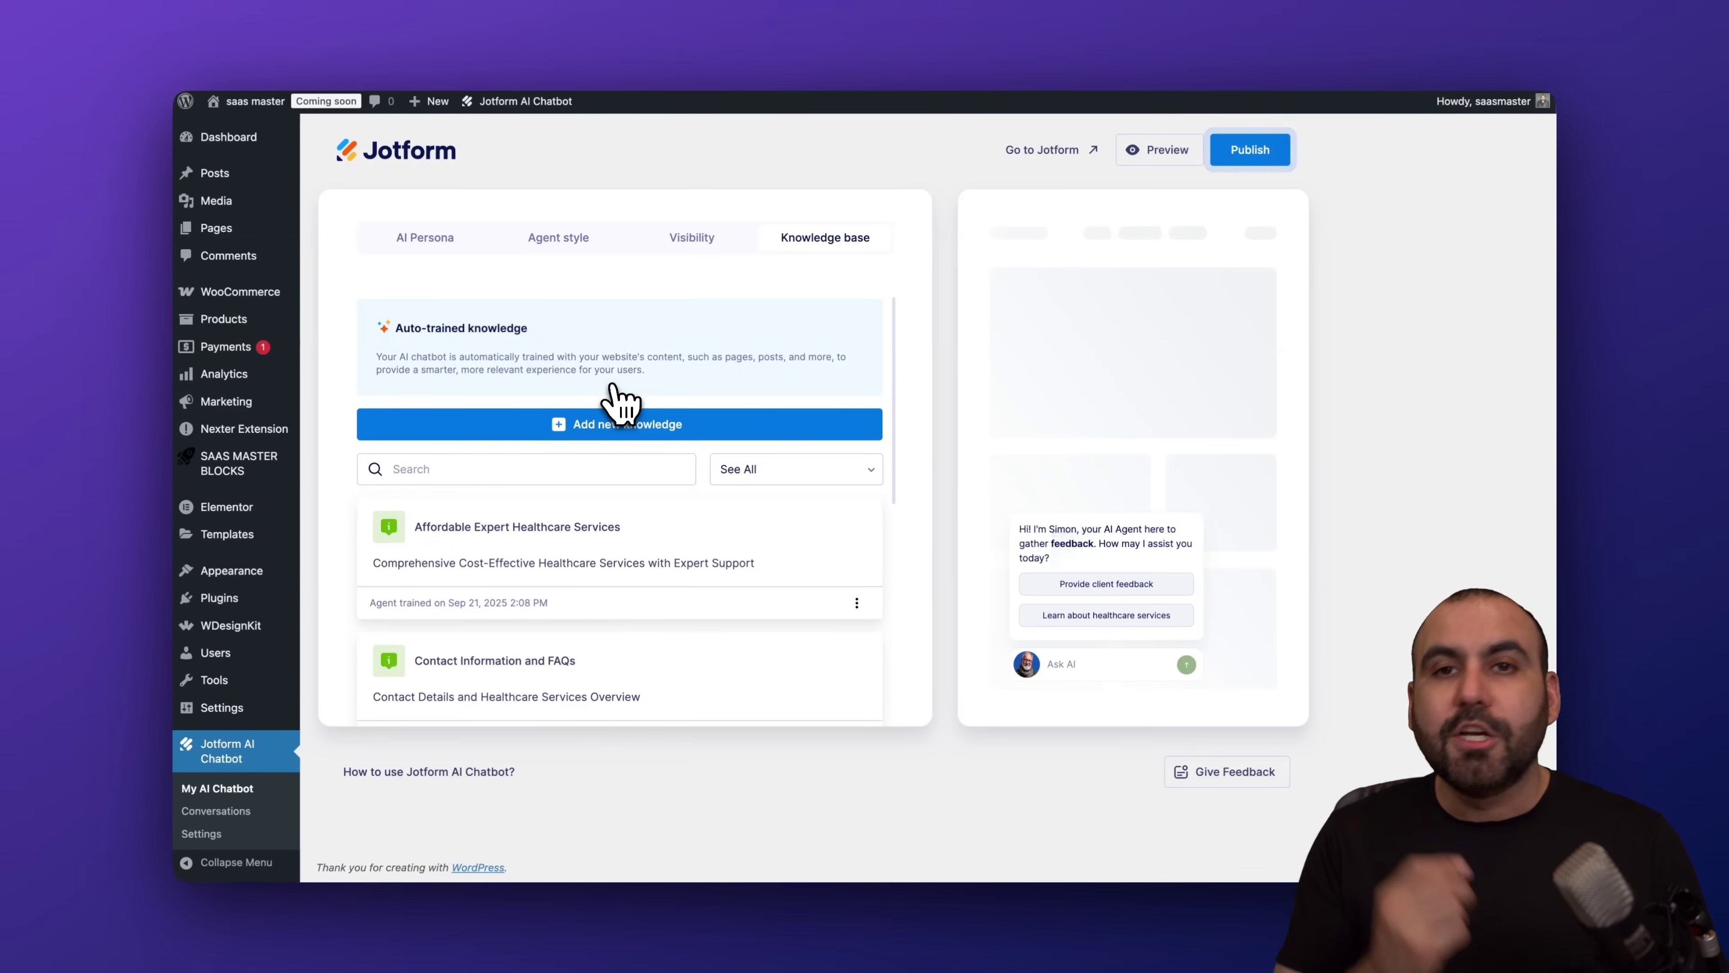
scroll(621, 401, "down", 2)
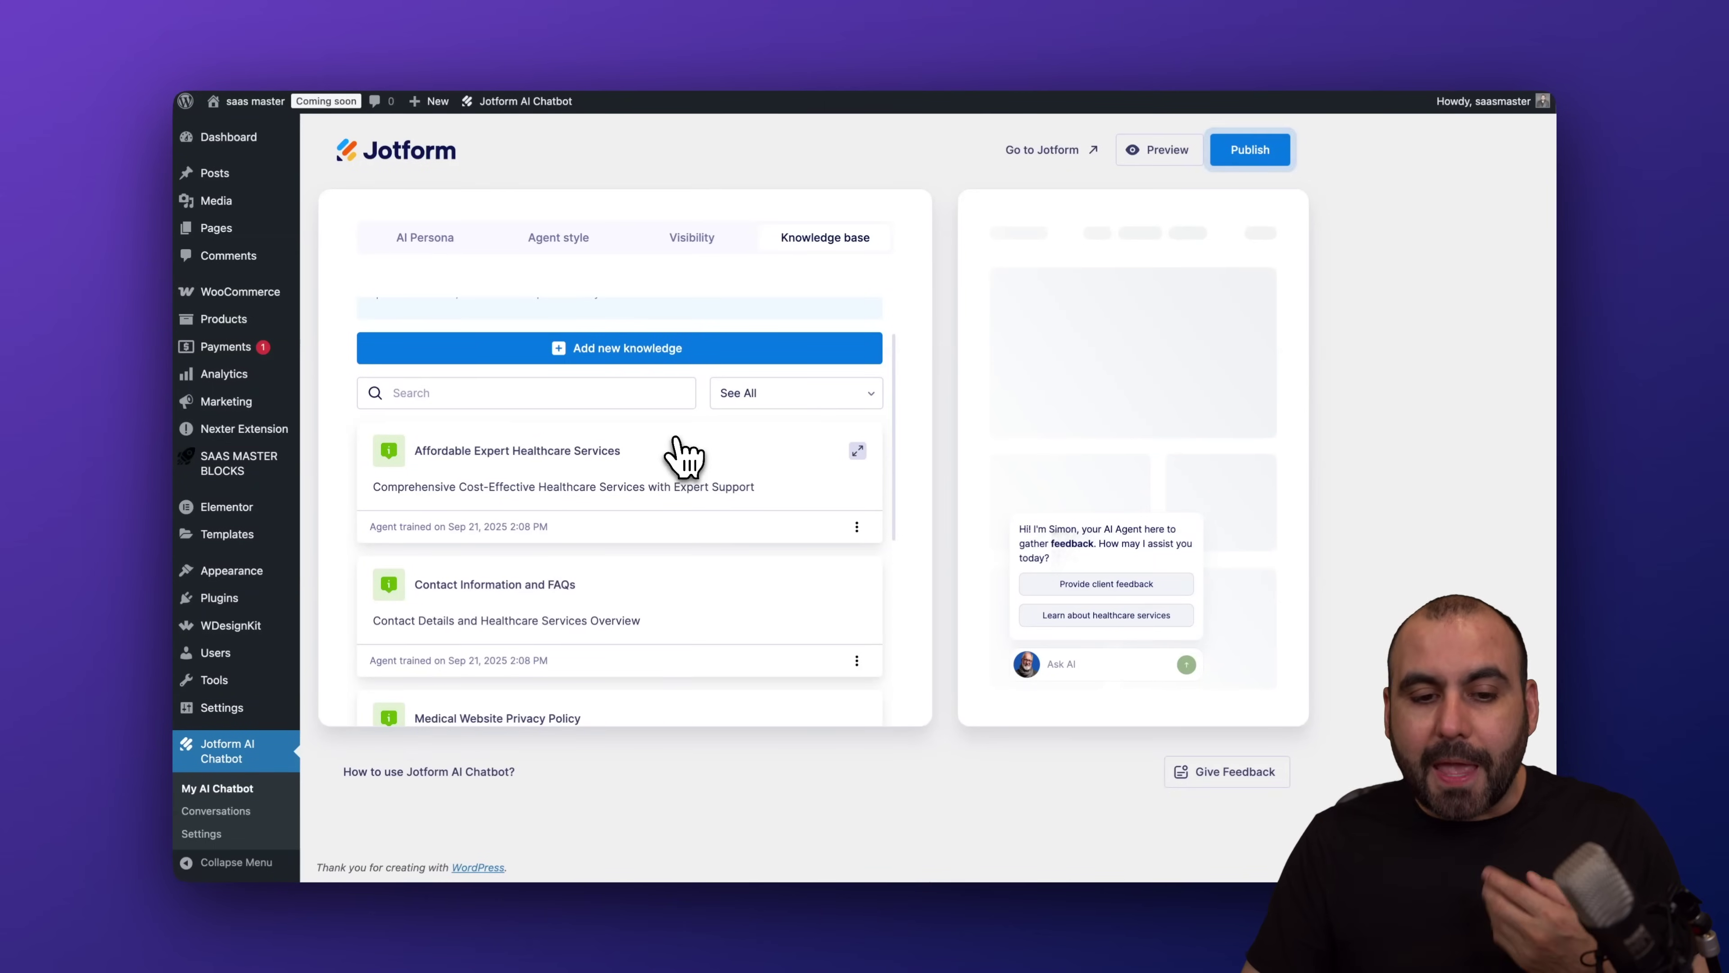
scroll(683, 457, "down", 6)
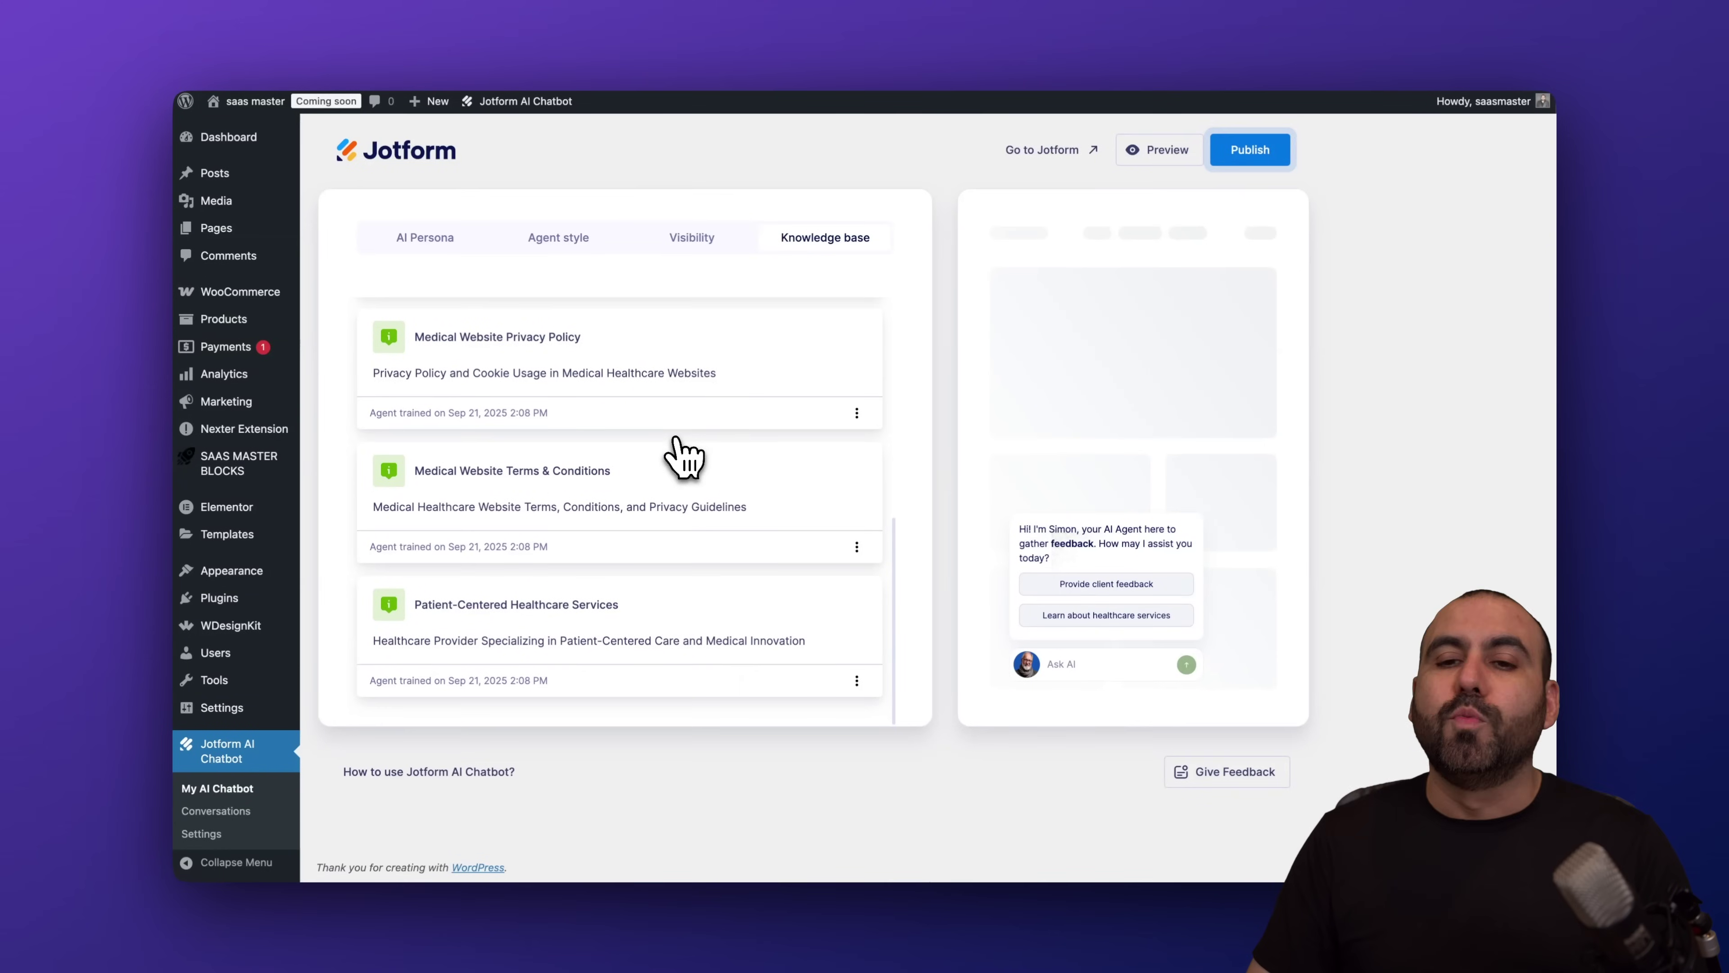
scroll(678, 455, "up", 7)
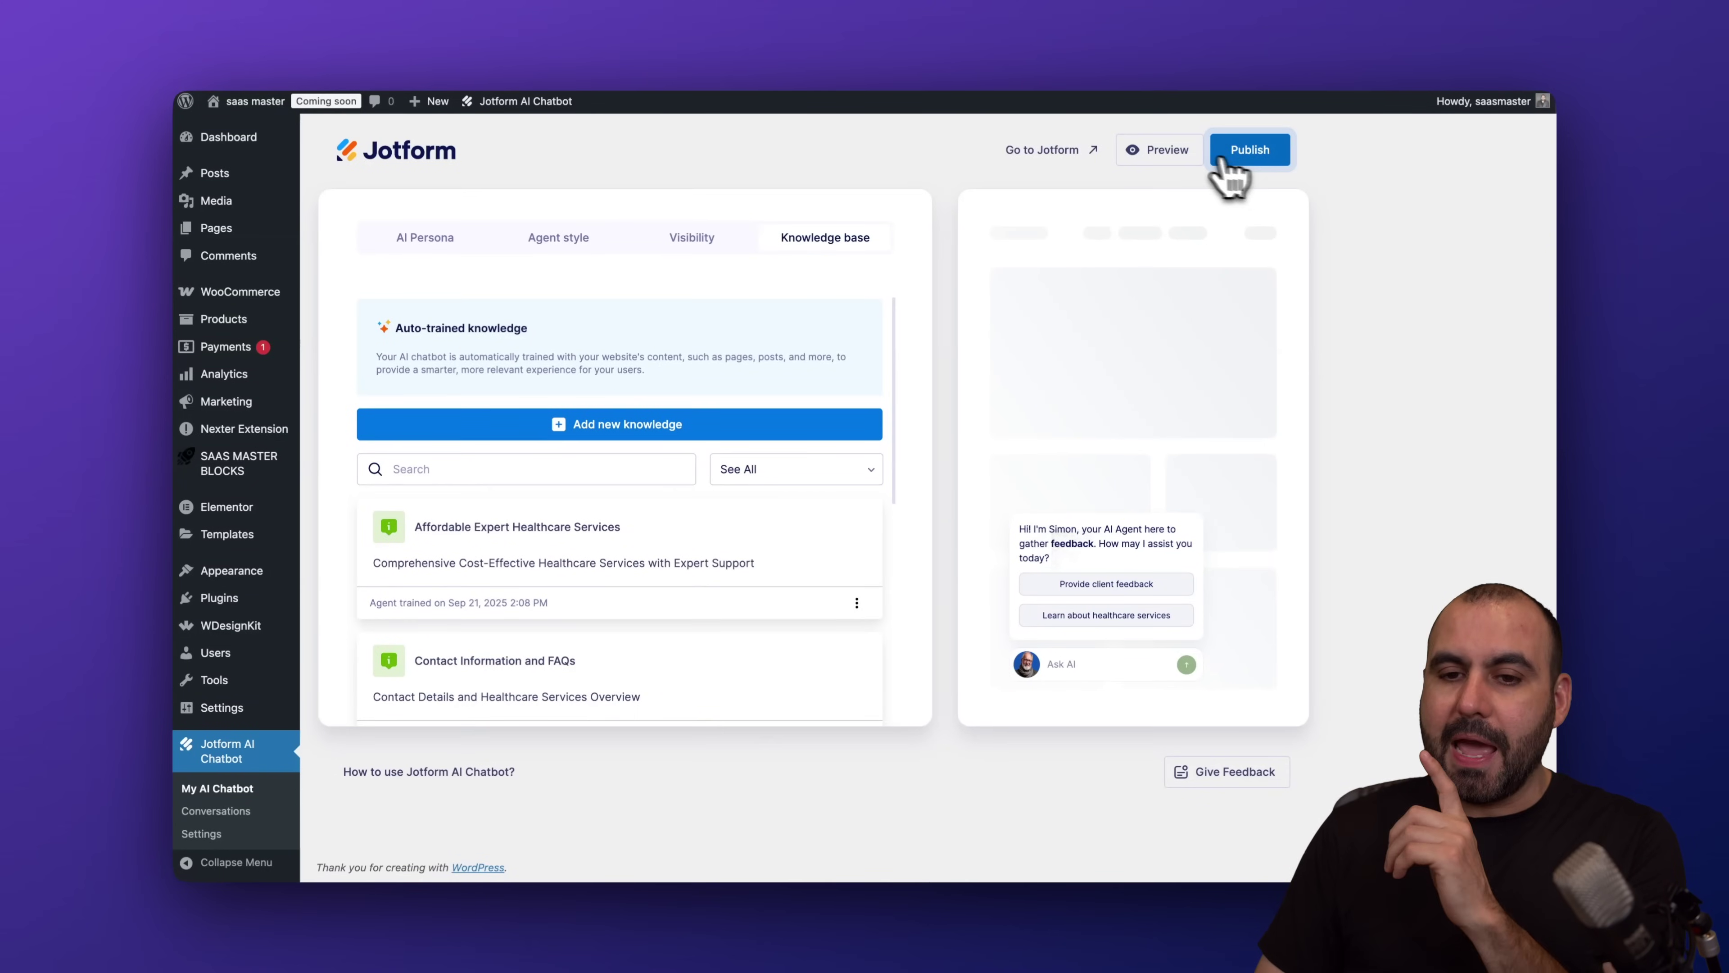
Step: Preview Simon's chat panel on the site page, then publish the chatbot live
left_click(1165, 150)
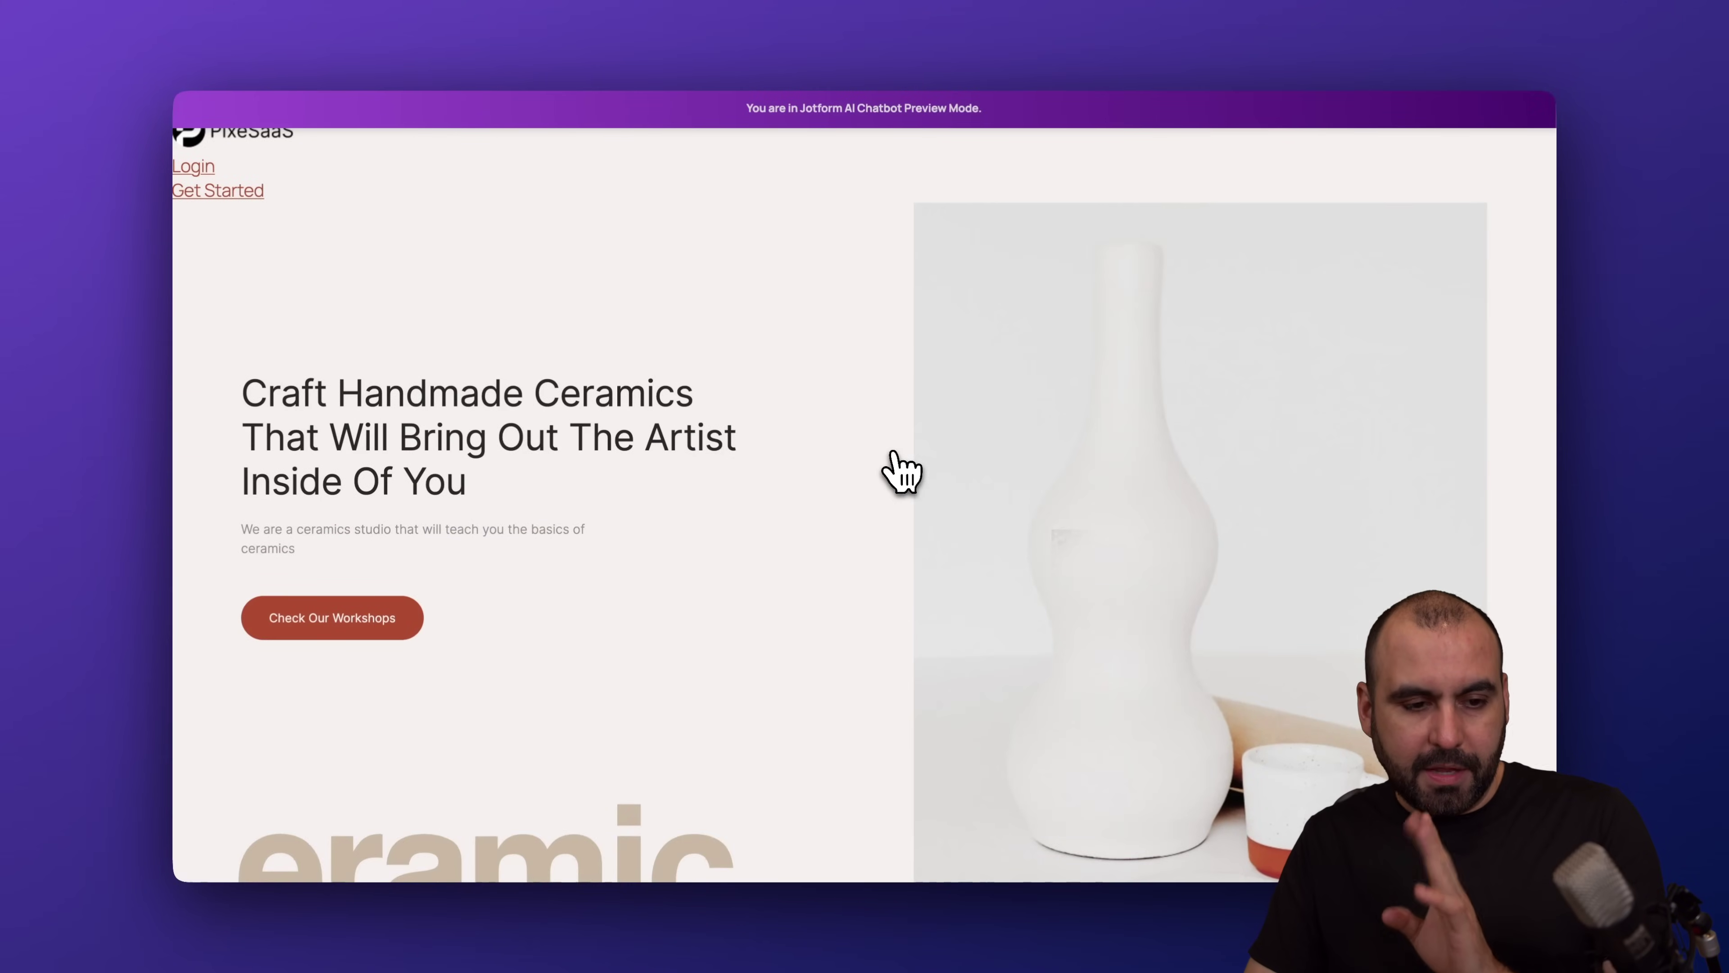
scroll(879, 521, "down", 3)
scroll(878, 528, "down", 2)
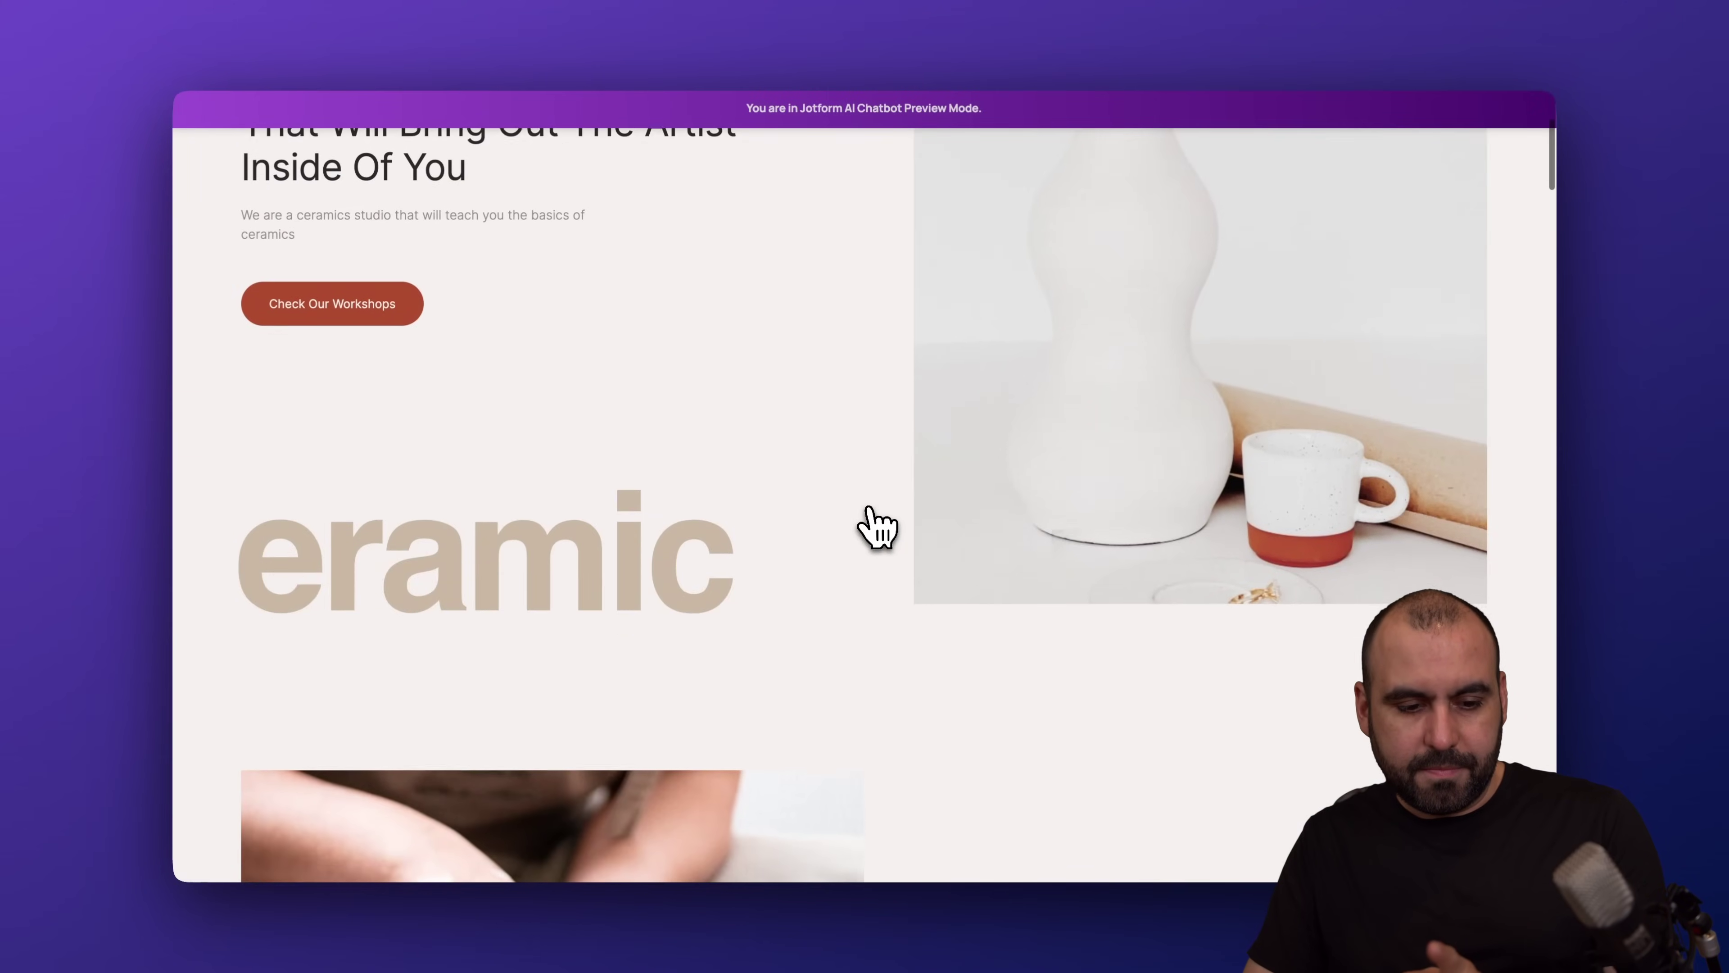
scroll(881, 529, "up", 5)
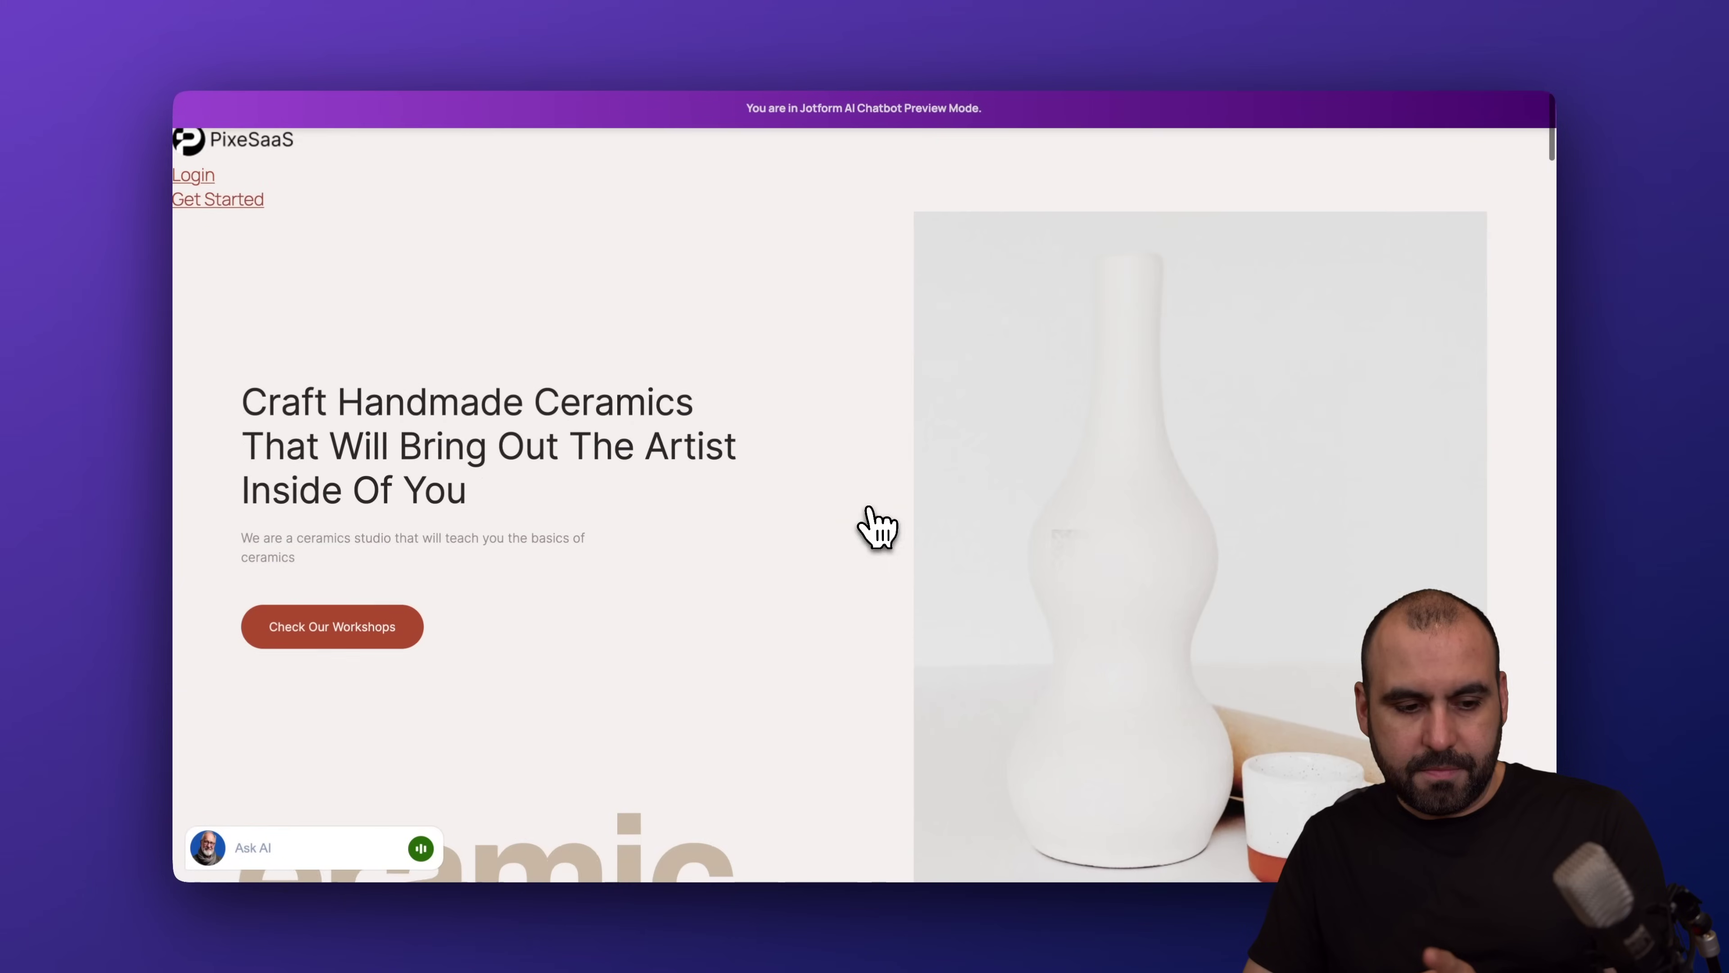
left_click(217, 848)
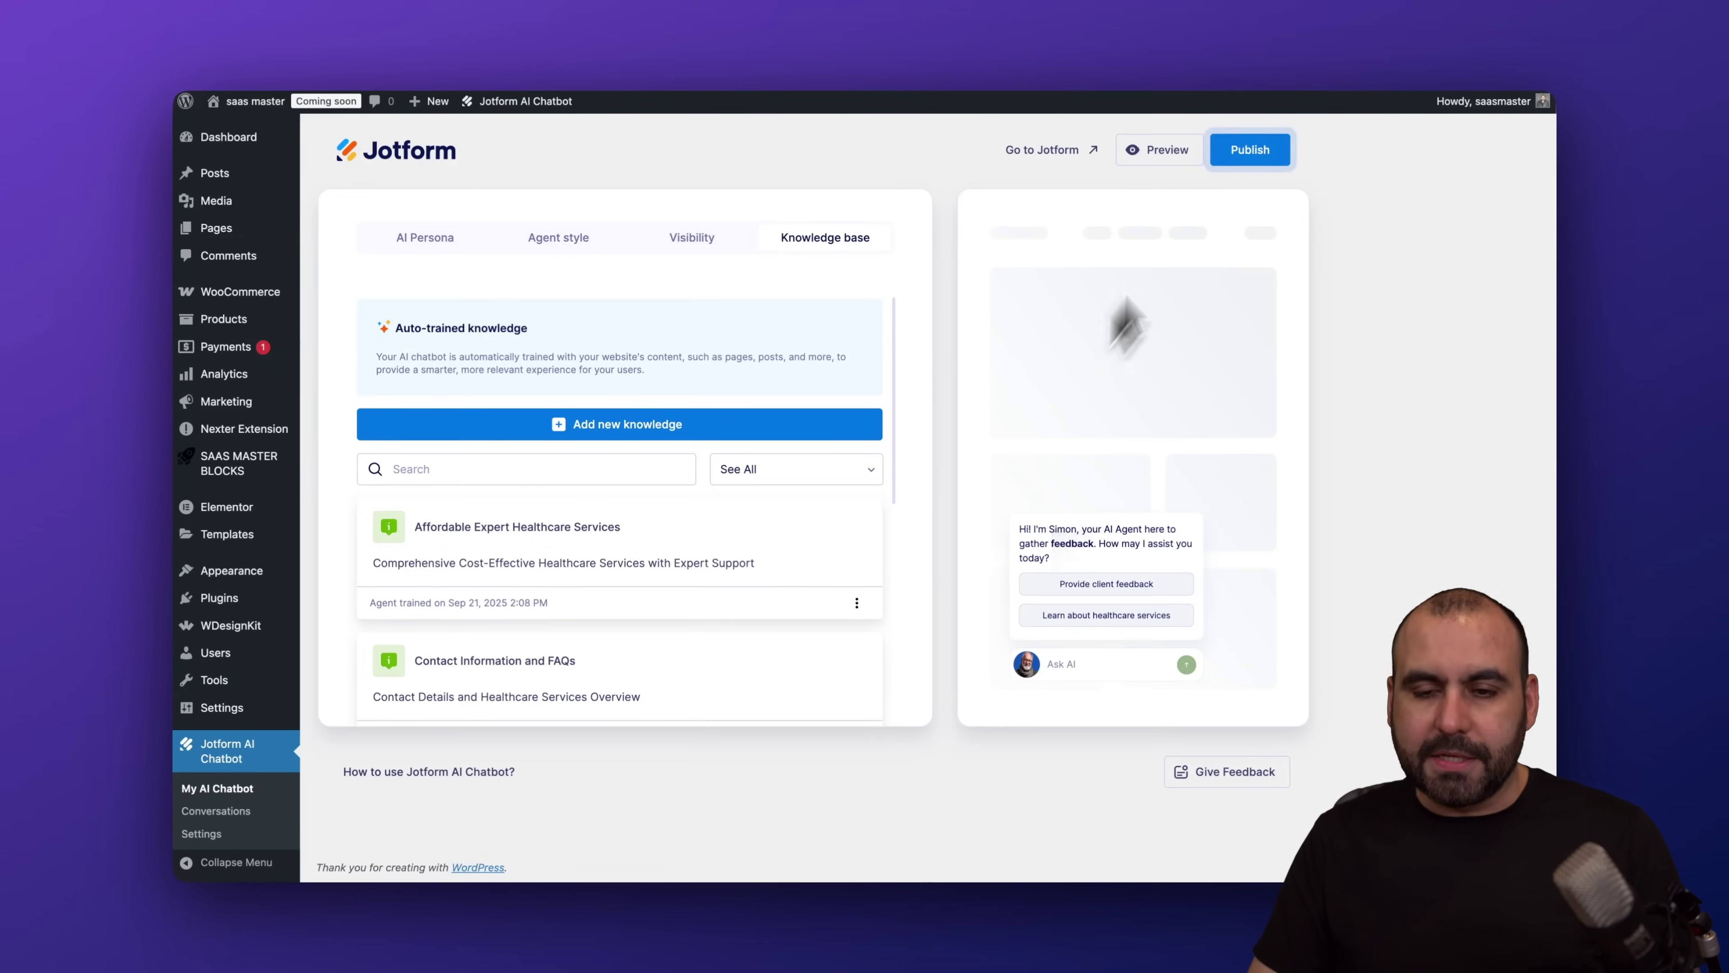
left_click(1244, 150)
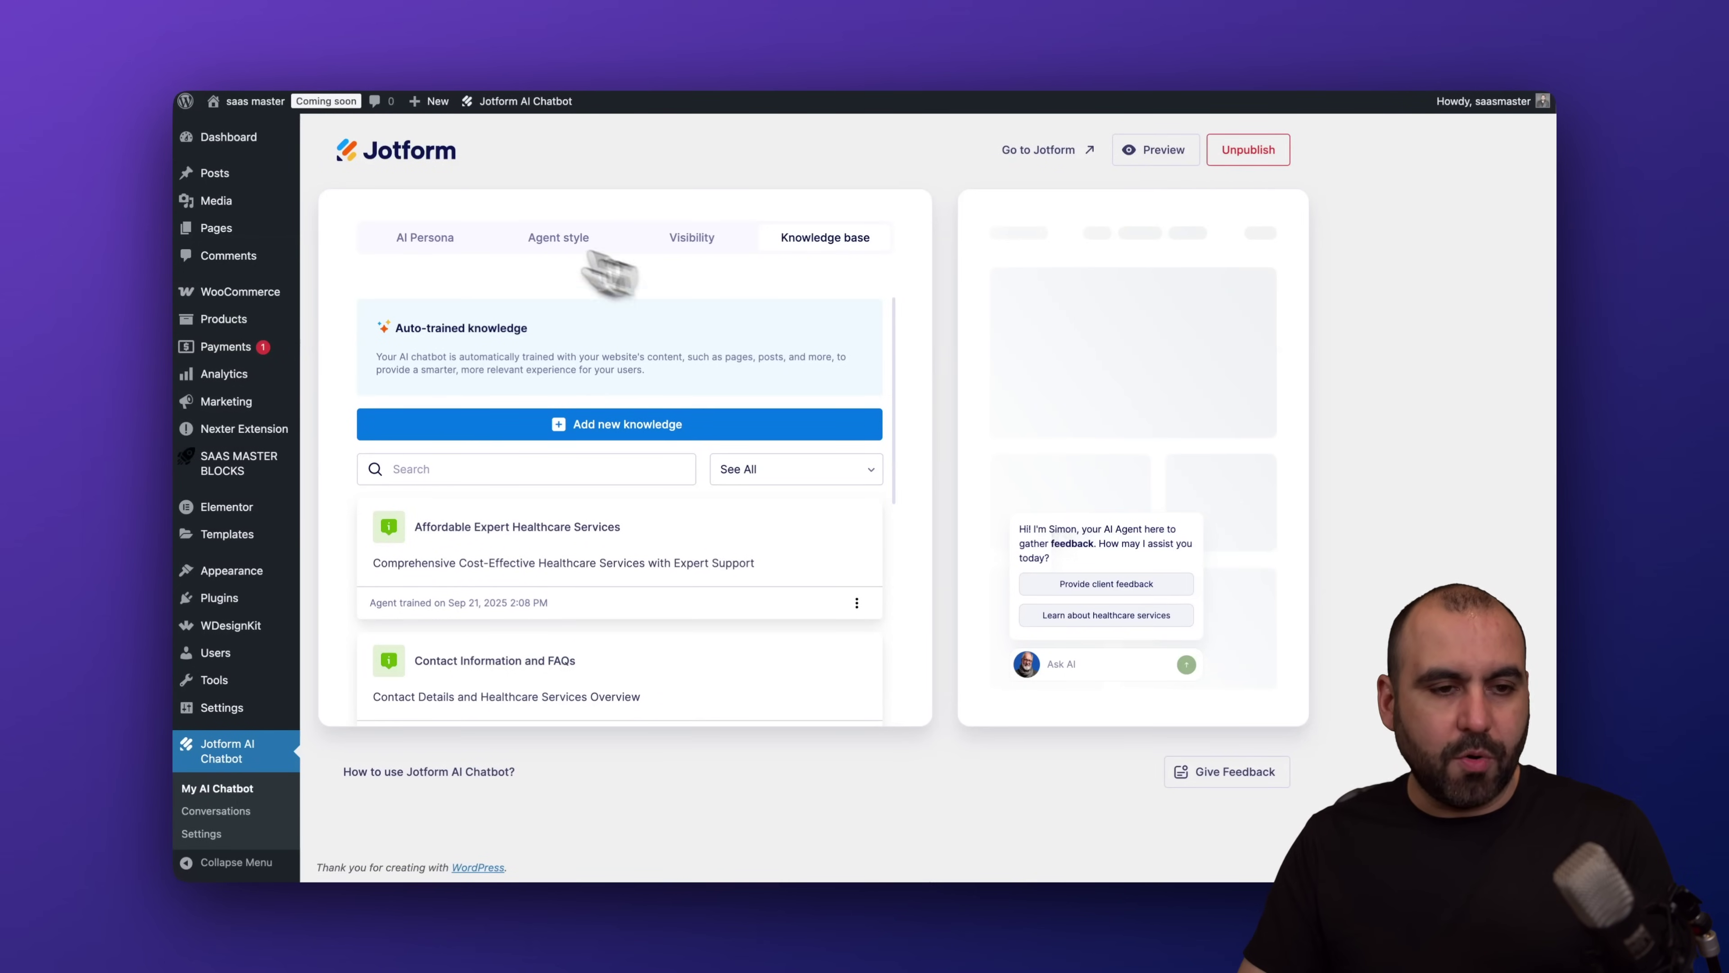
Step: Open Simon's chatbot on the live homepage and check its Voice, Forms and History views
left_click(269, 125)
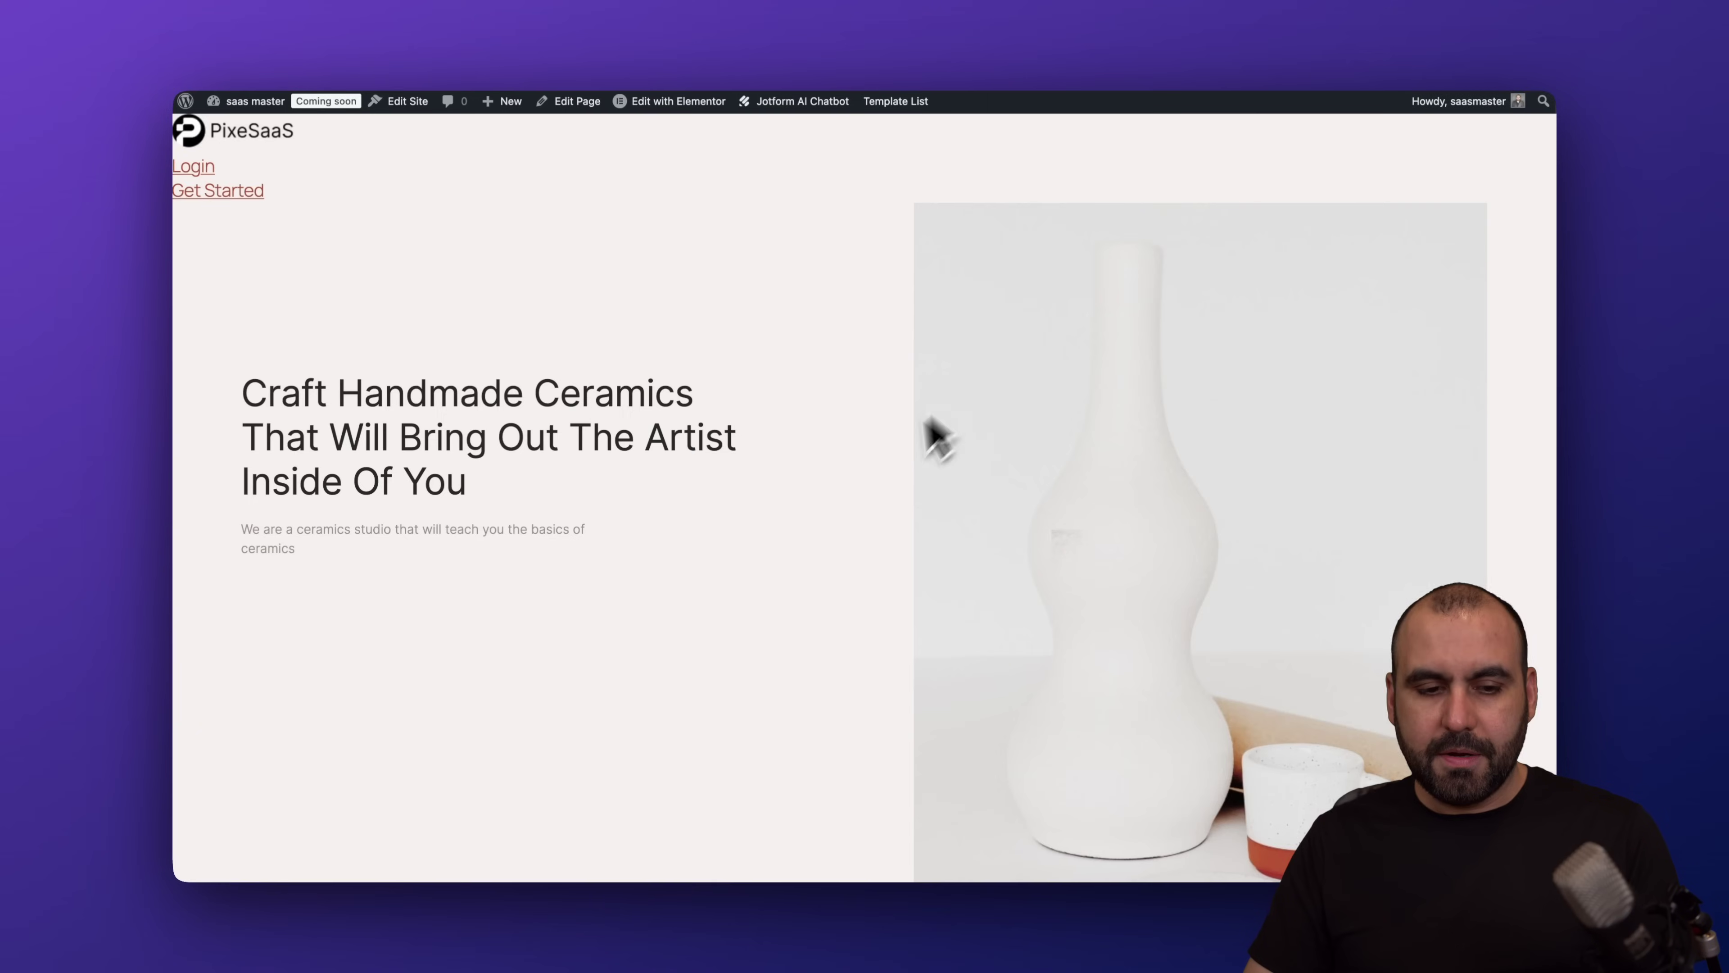
scroll(796, 589, "down", 3)
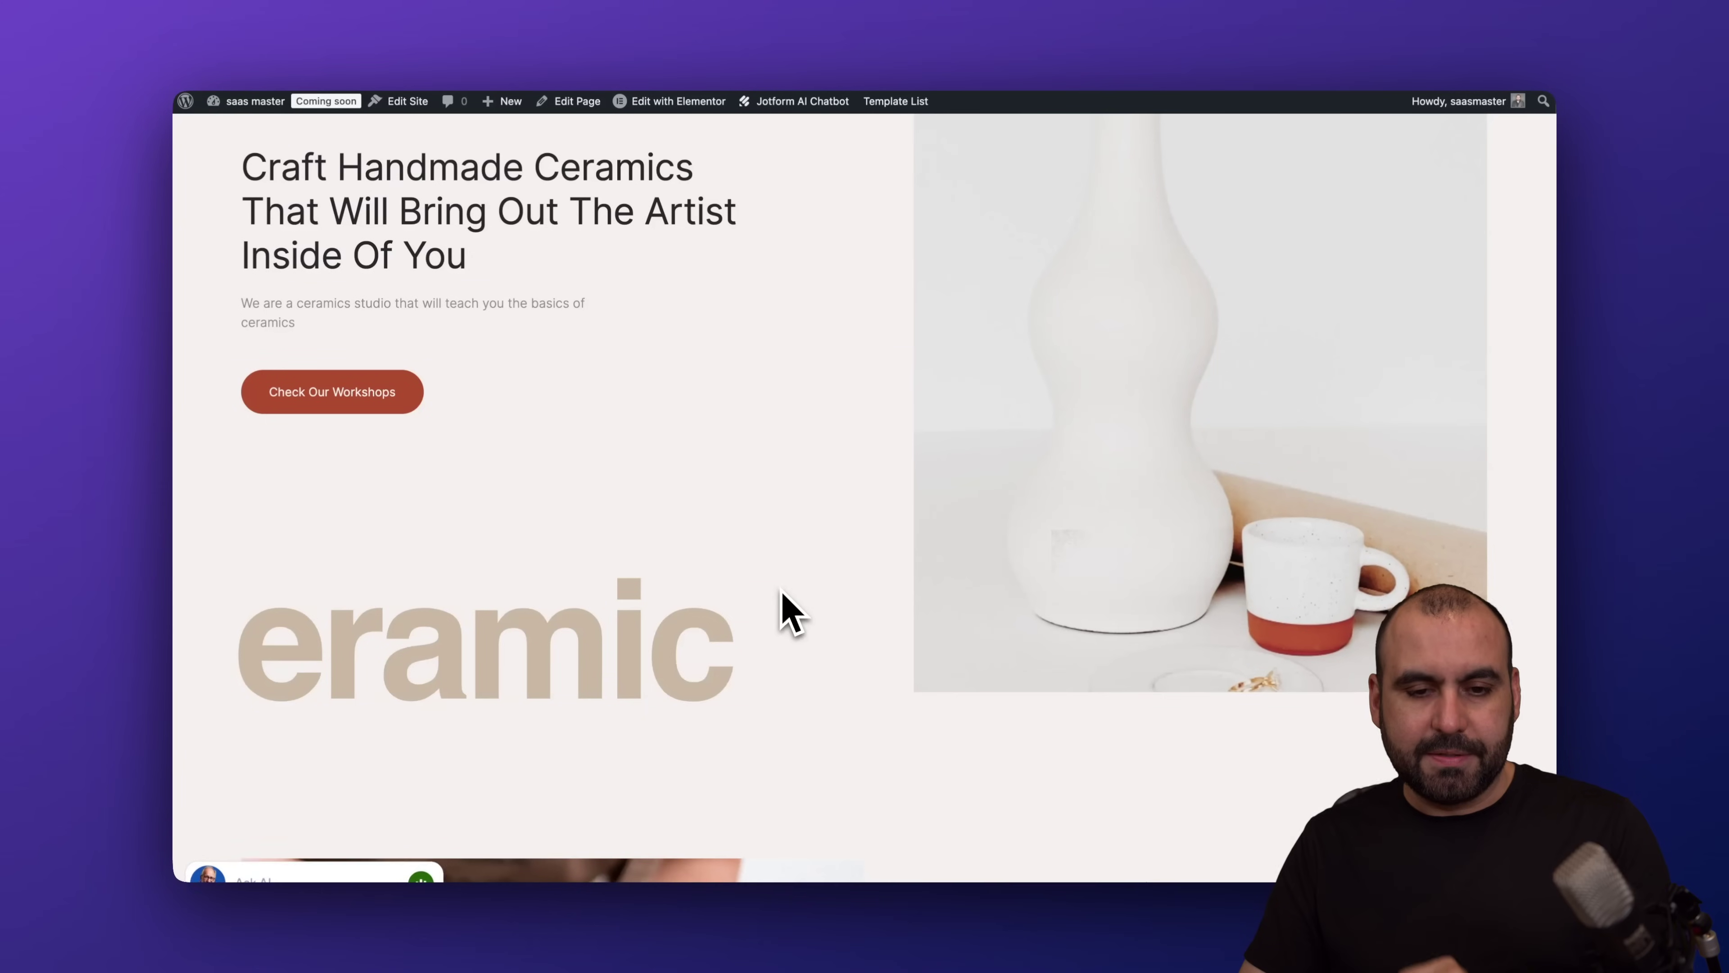
left_click(210, 847)
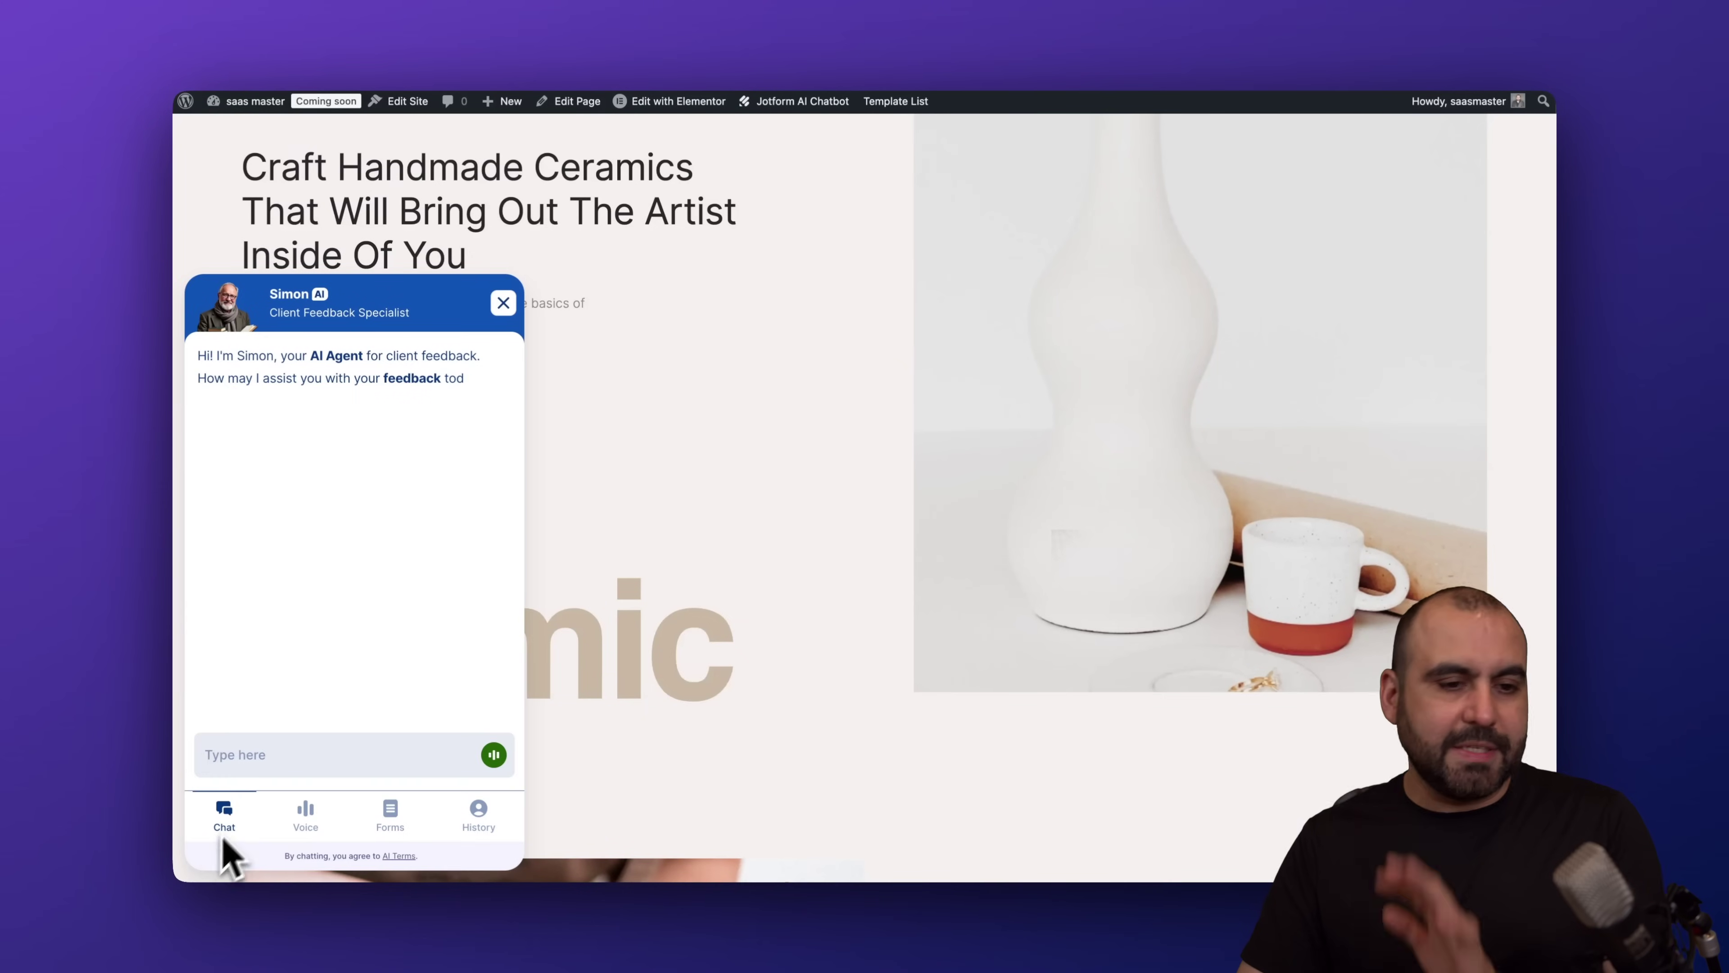
left_click(303, 817)
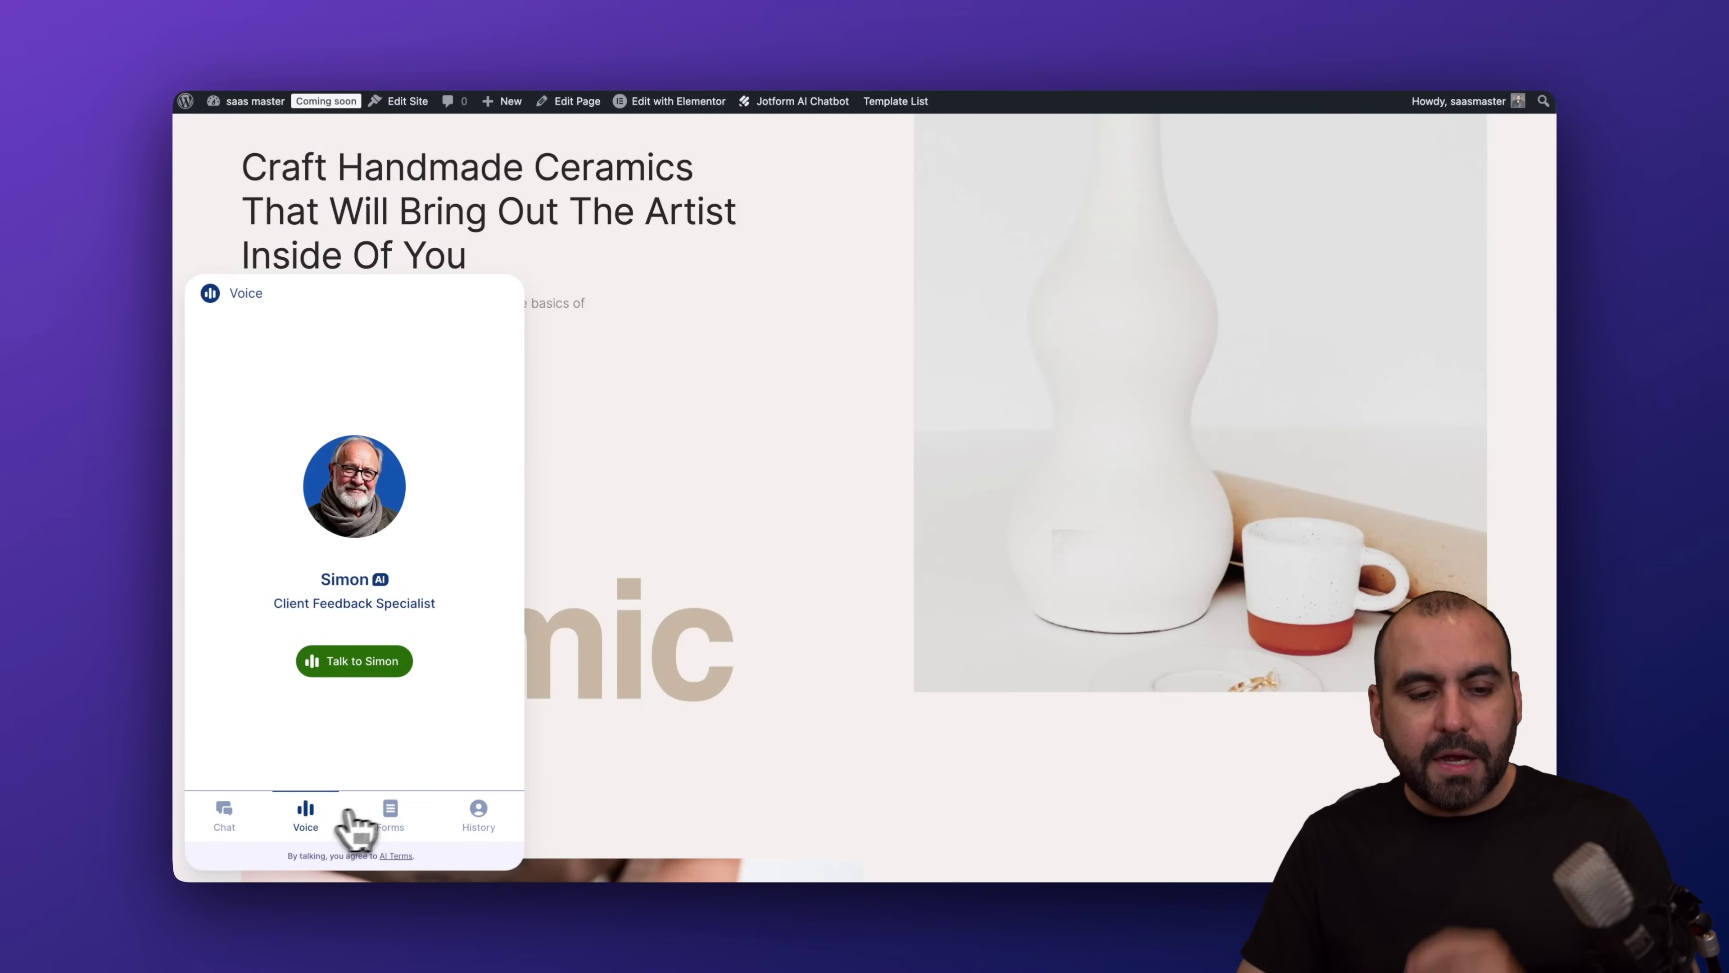
left_click(389, 814)
left_click(476, 818)
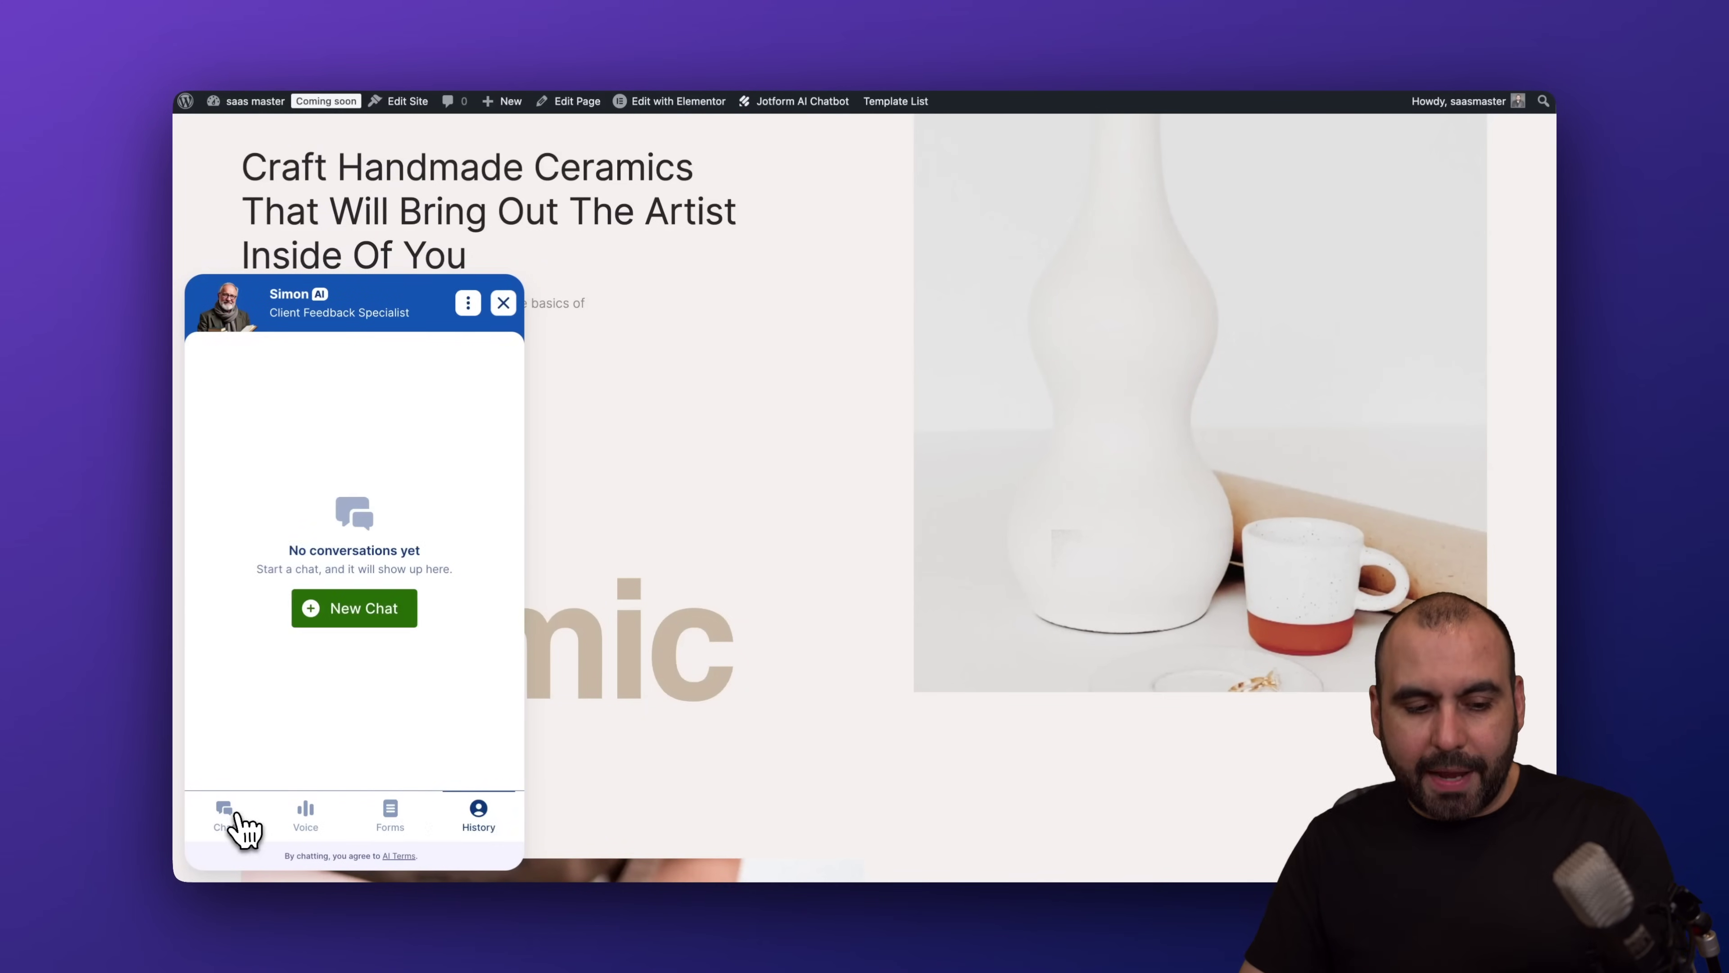